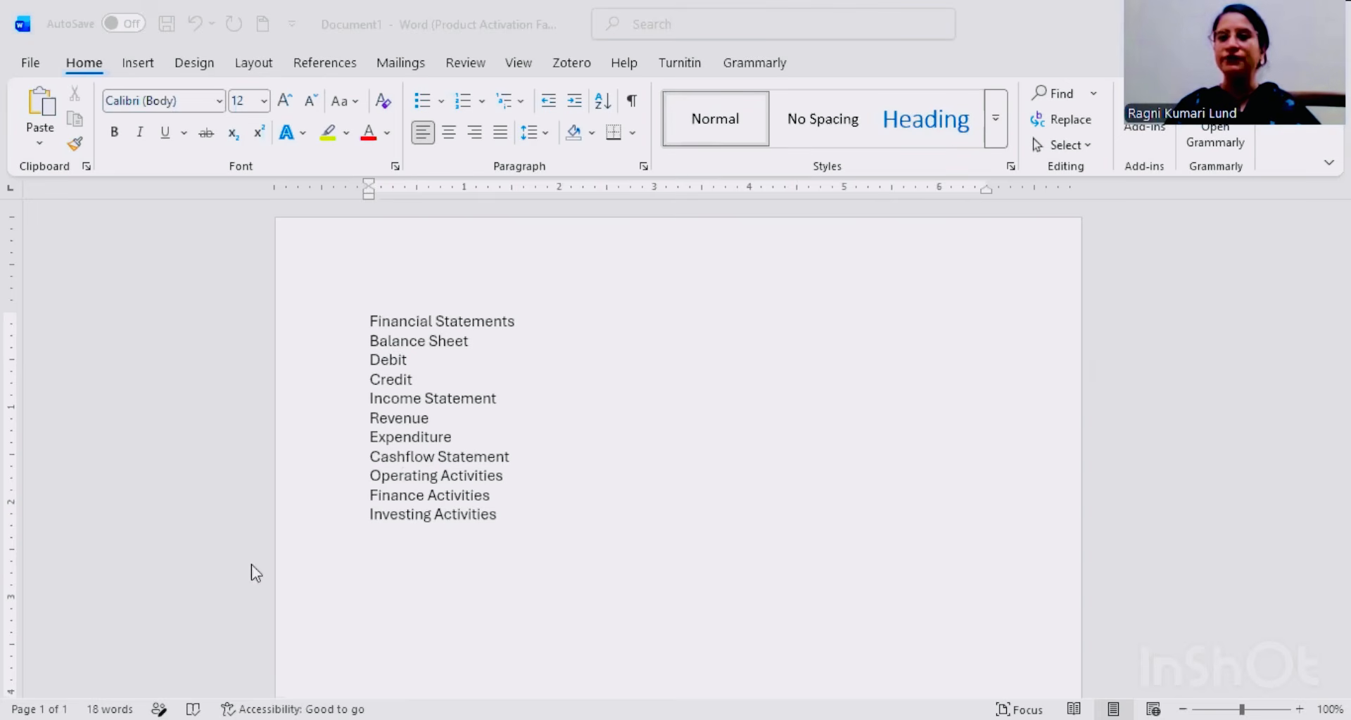
{"action": "left_click", "coordinate": [507, 466]}
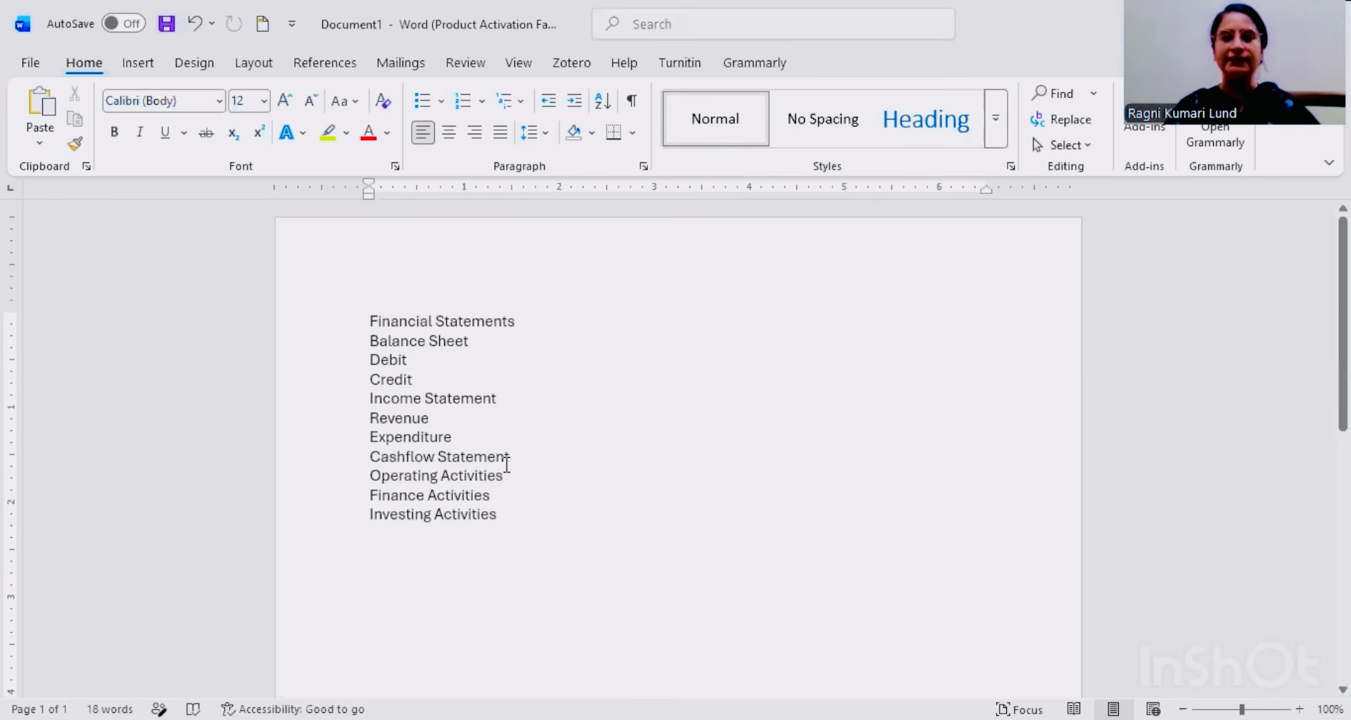
{"action": "left_click", "coordinate": [459, 372]}
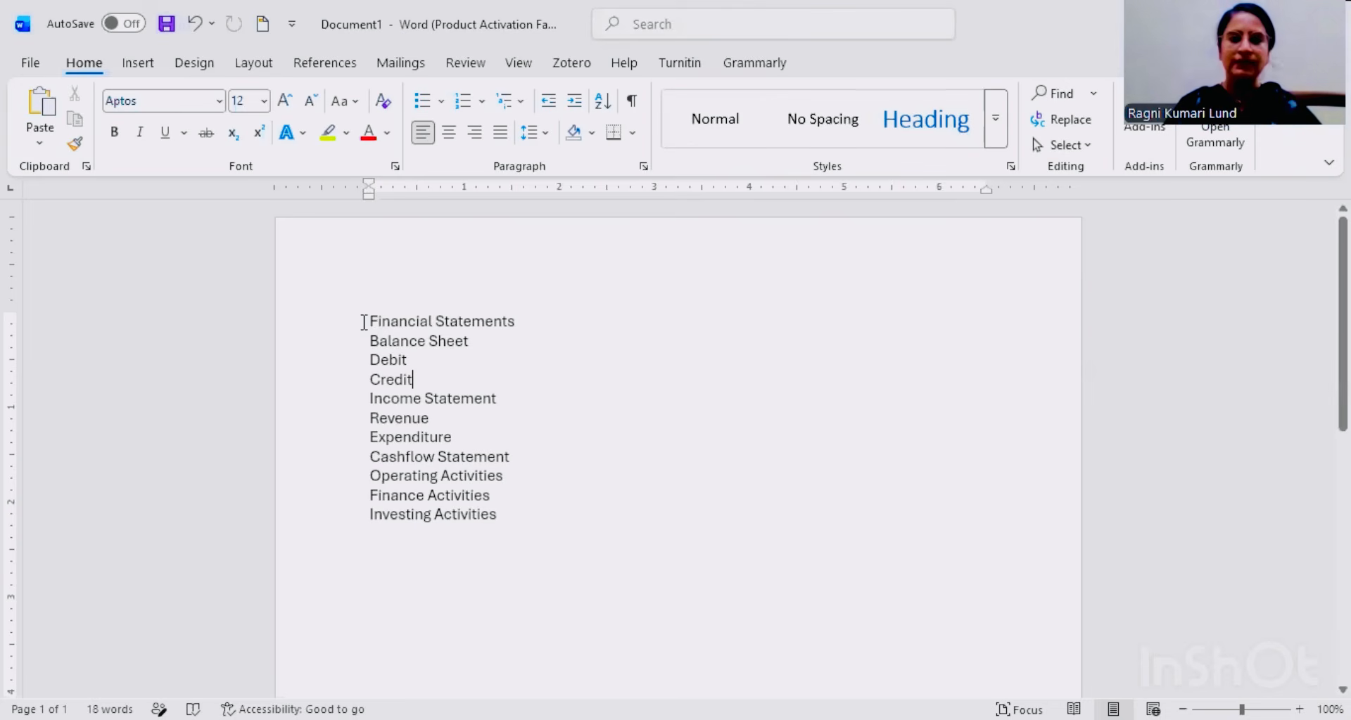
{"action": "left_click_drag", "start_coordinate": [368, 321], "coordinate": [519, 345]}
{"action": "left_click", "coordinate": [696, 131]}
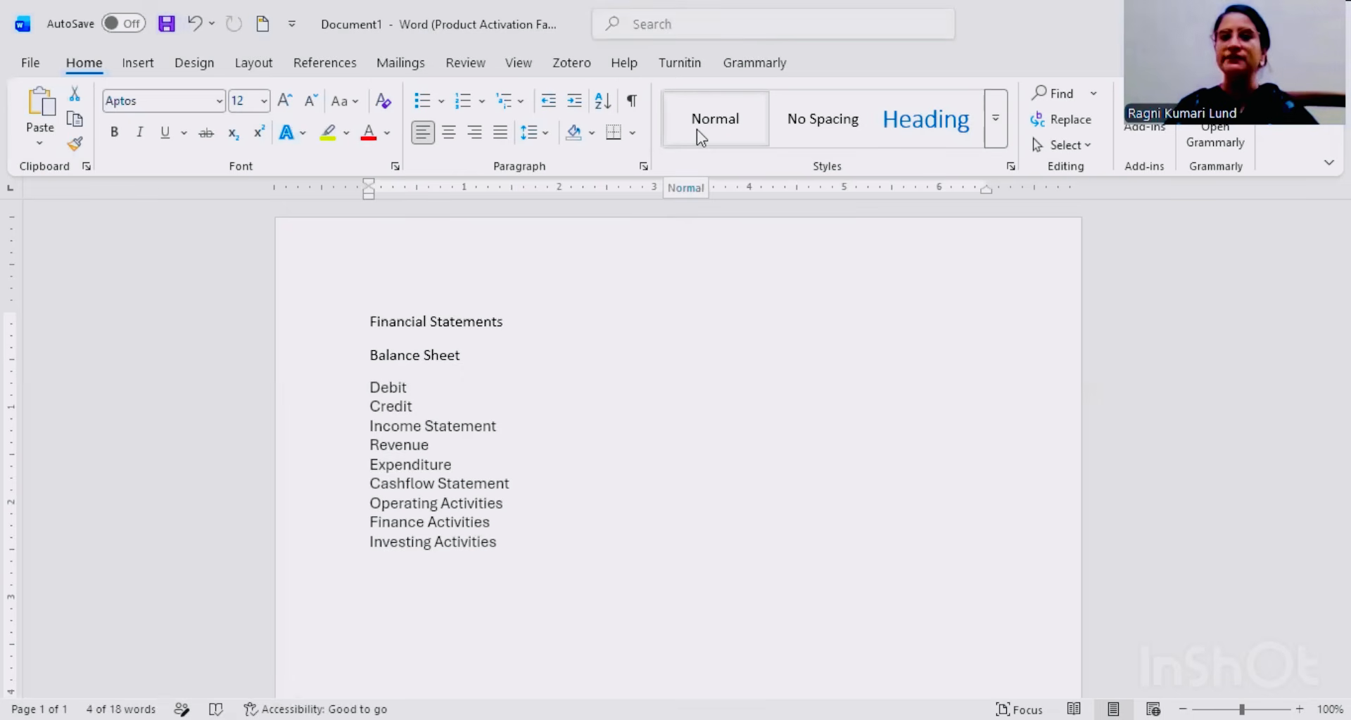
{"action": "left_click", "coordinate": [823, 131]}
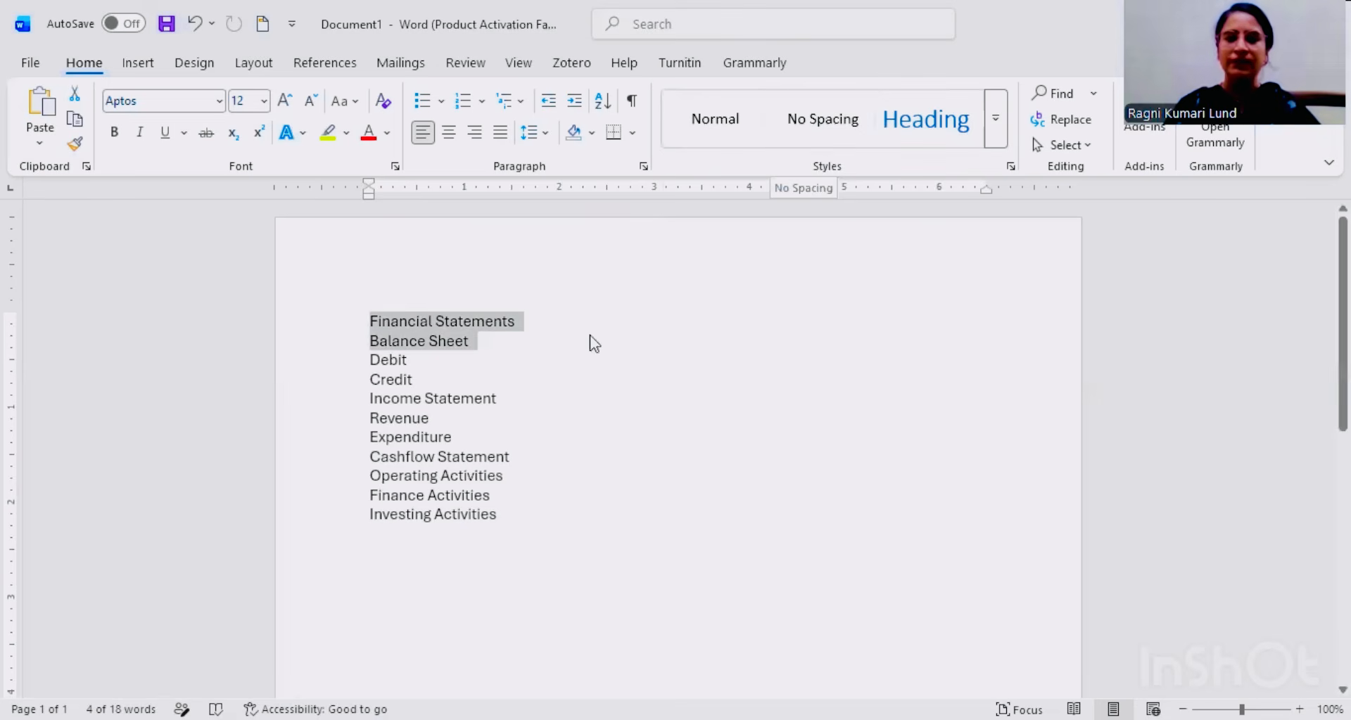
{"action": "left_click", "coordinate": [490, 356]}
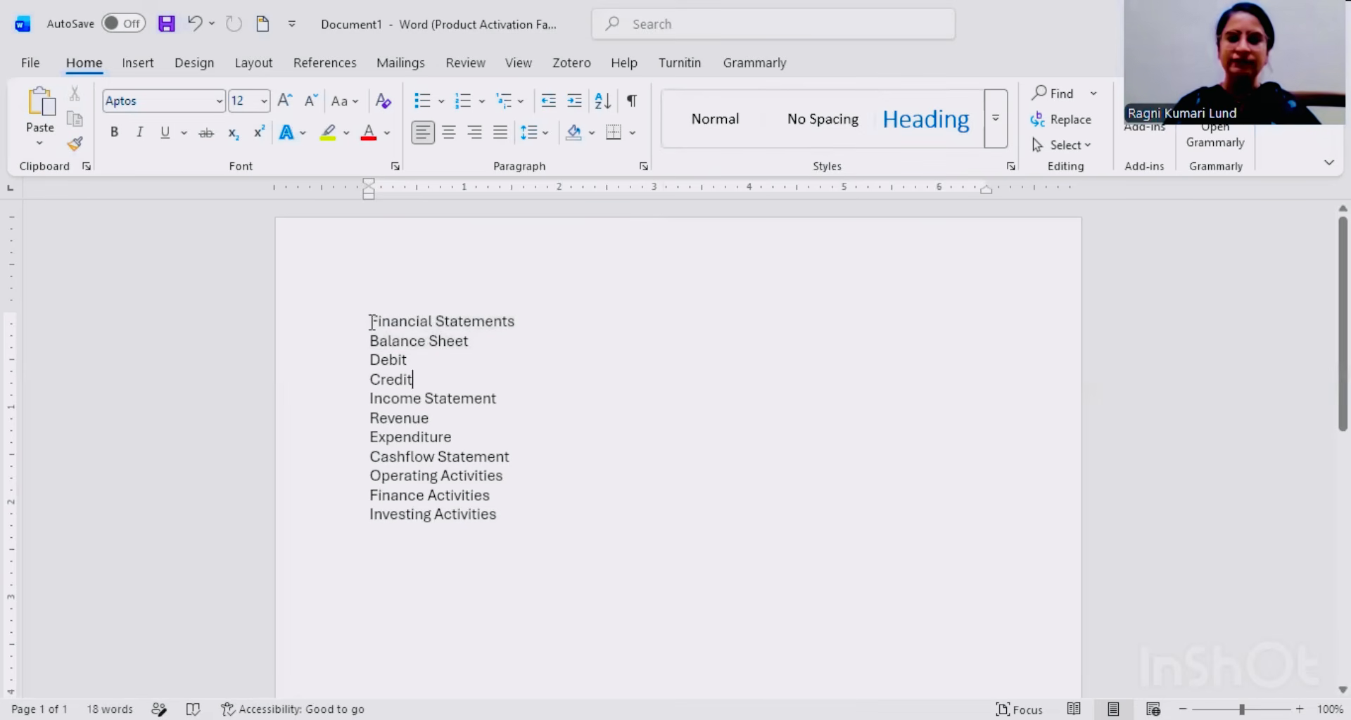
Step: Apply the Heading 1 style to the "Financial Statements" line and number it 1
{"action": "left_click_drag", "start_coordinate": [371, 321], "coordinate": [551, 321]}
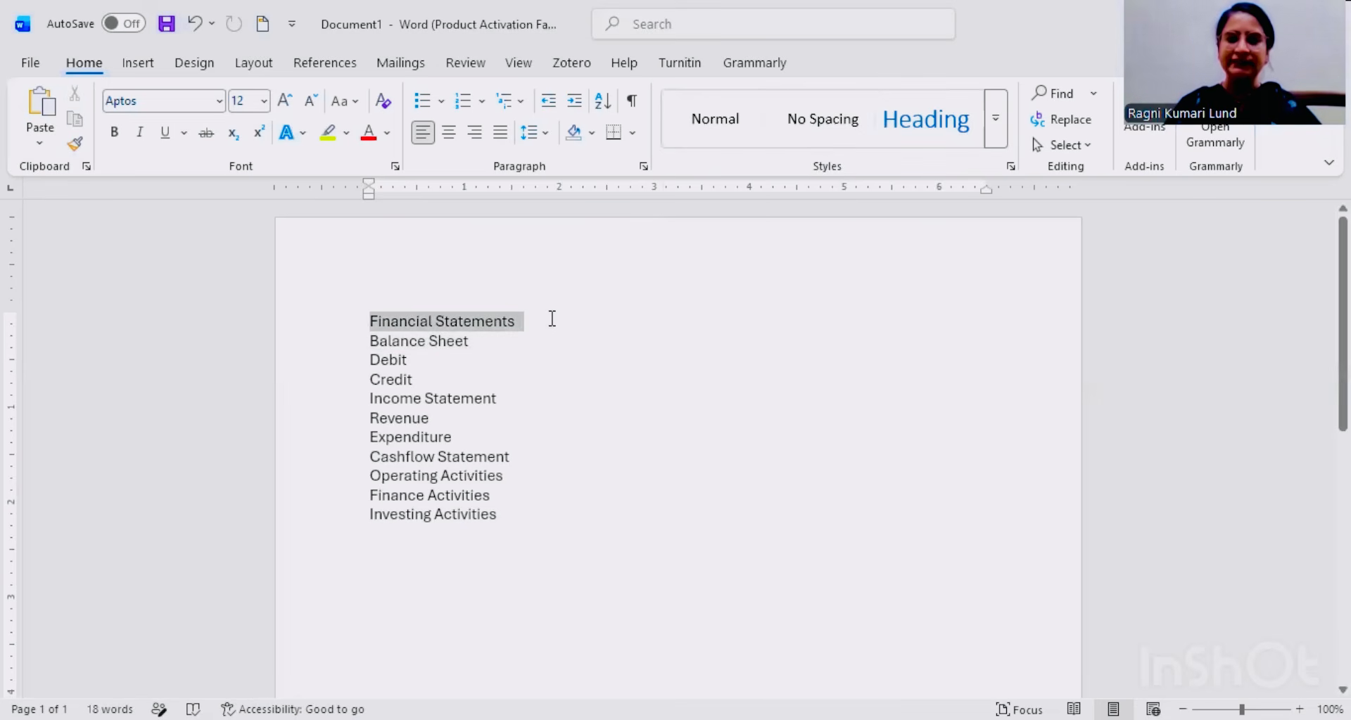
{"action": "left_click", "coordinate": [996, 133]}
{"action": "left_click", "coordinate": [929, 130]}
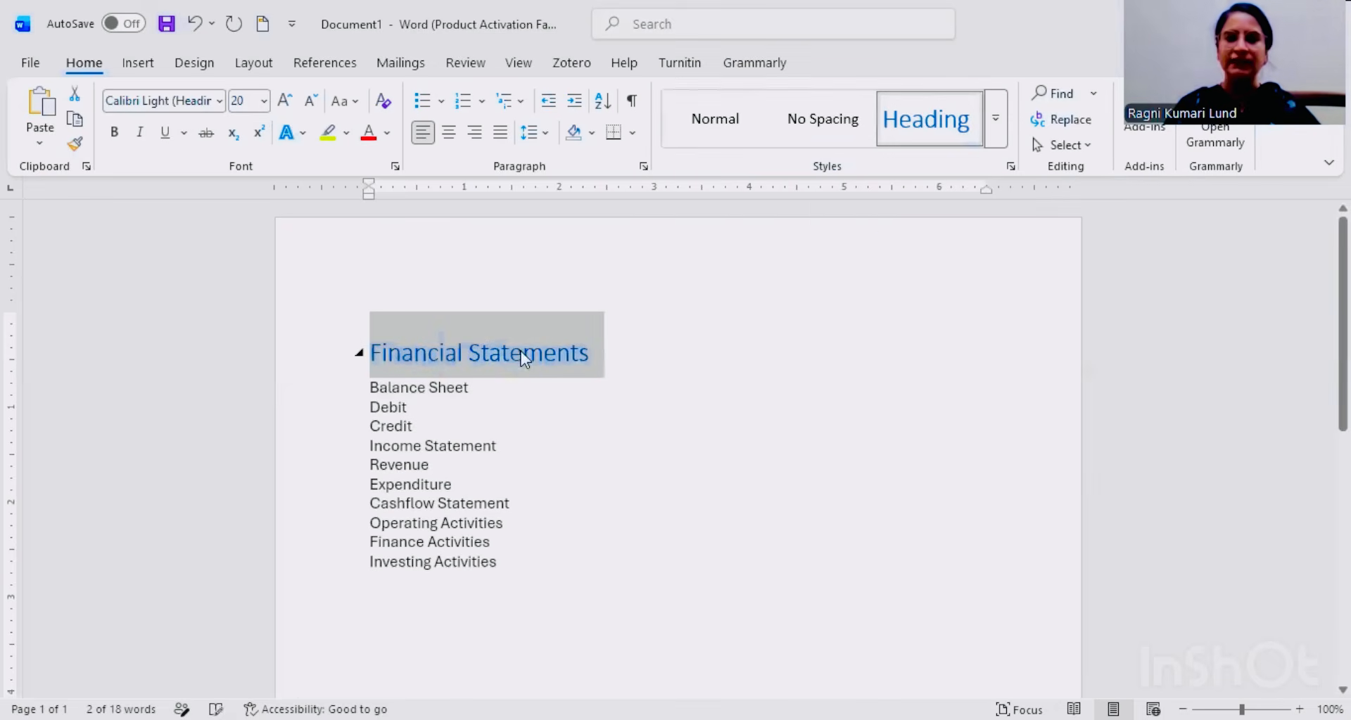
{"action": "left_click", "coordinate": [380, 356]}
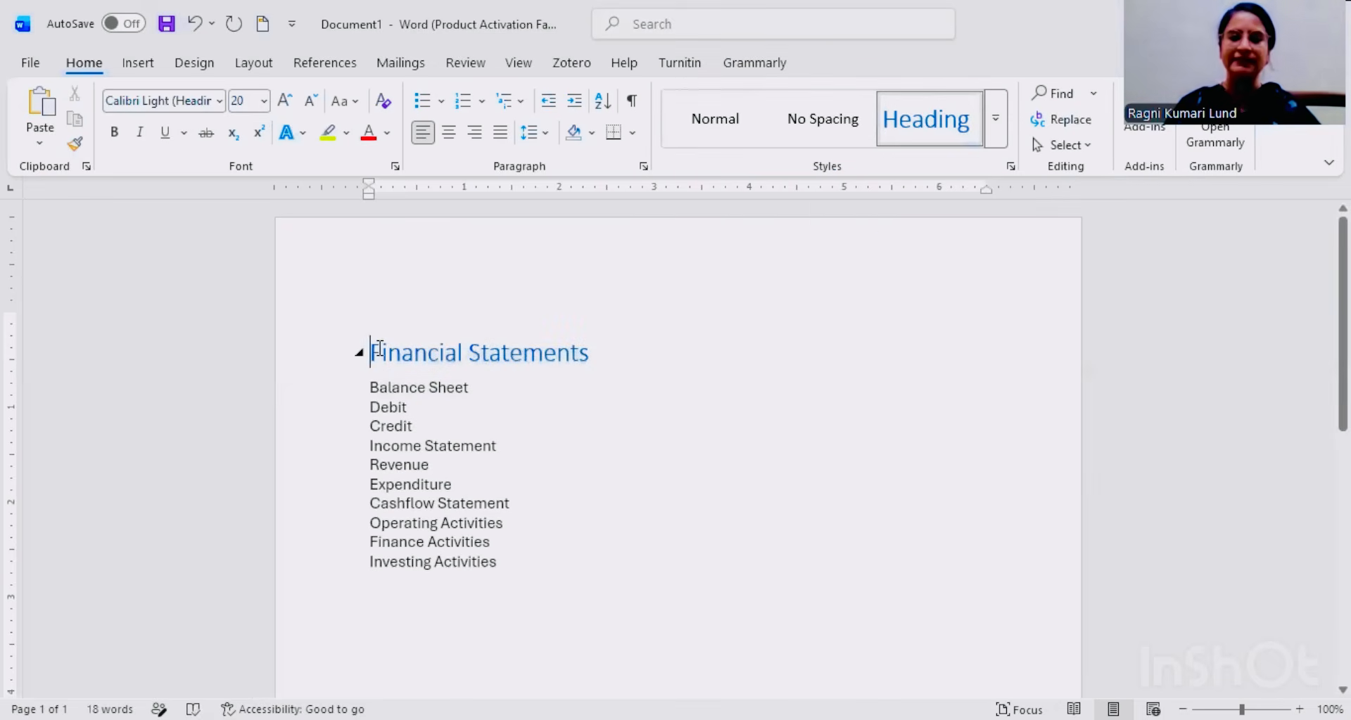
{"action": "type", "text": "1."}
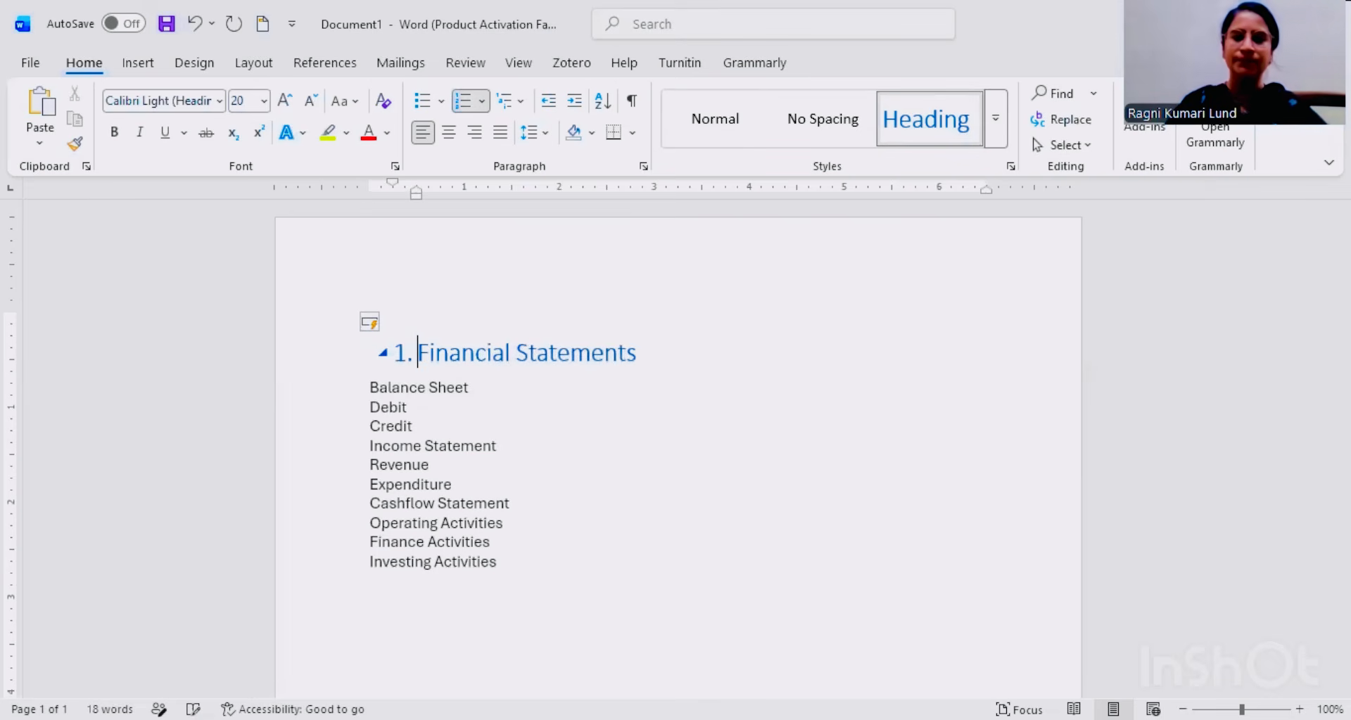
Step: Apply the Heading 2 style to the "Balance Sheet" line and number it 2
{"action": "left_click", "coordinate": [369, 389]}
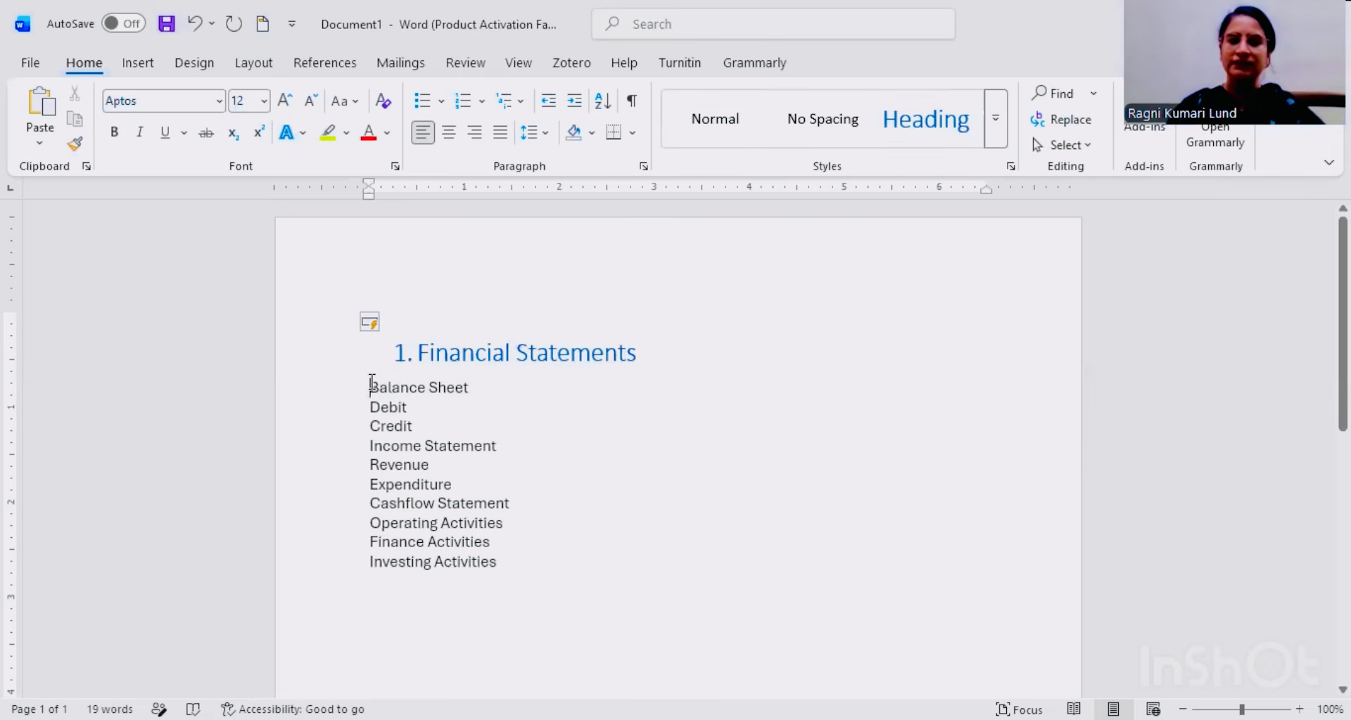
{"action": "left_click_drag", "start_coordinate": [370, 388], "coordinate": [473, 389]}
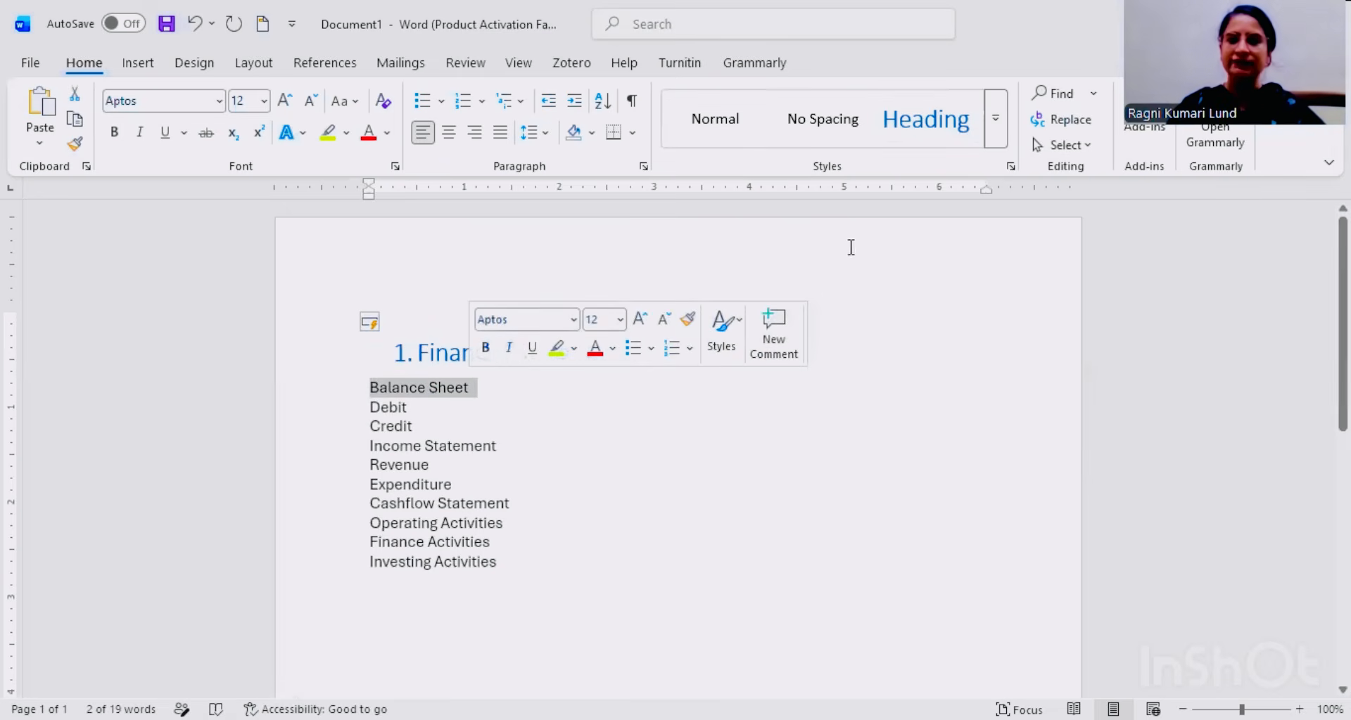
{"action": "left_click", "coordinate": [999, 123]}
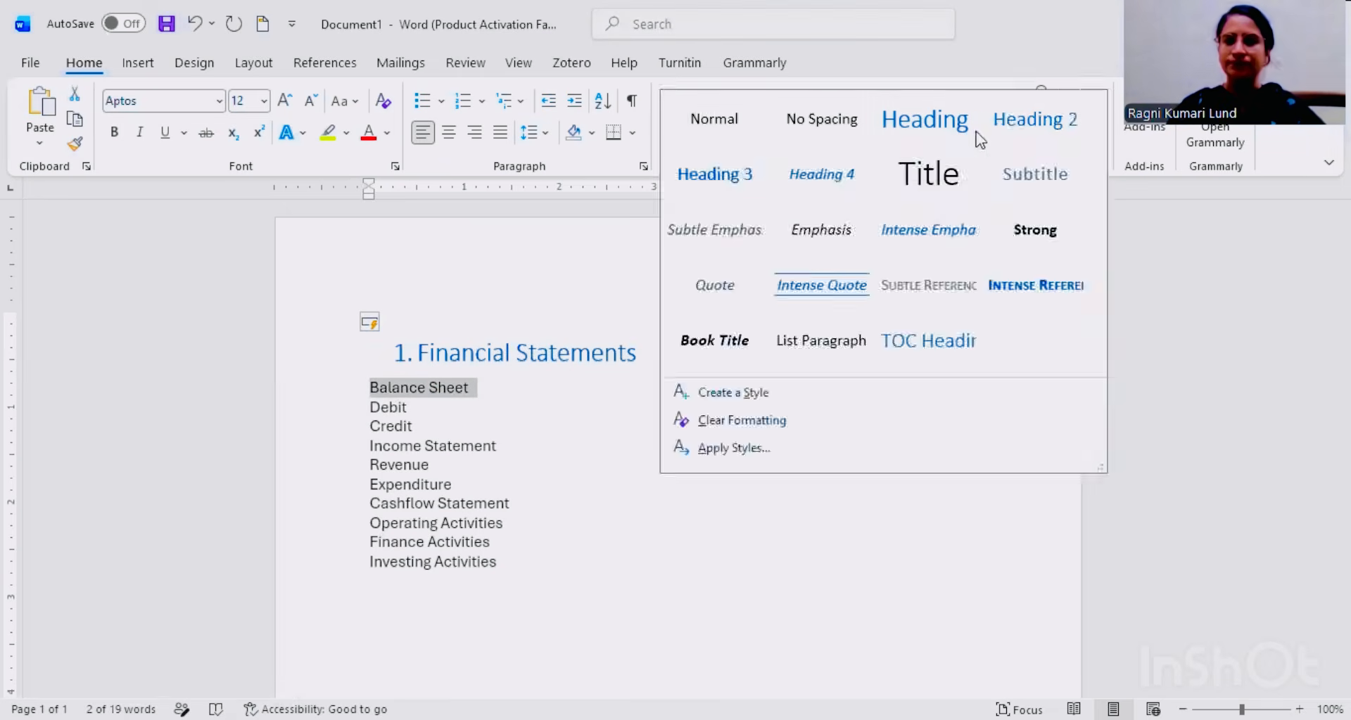
{"action": "left_click", "coordinate": [1031, 139]}
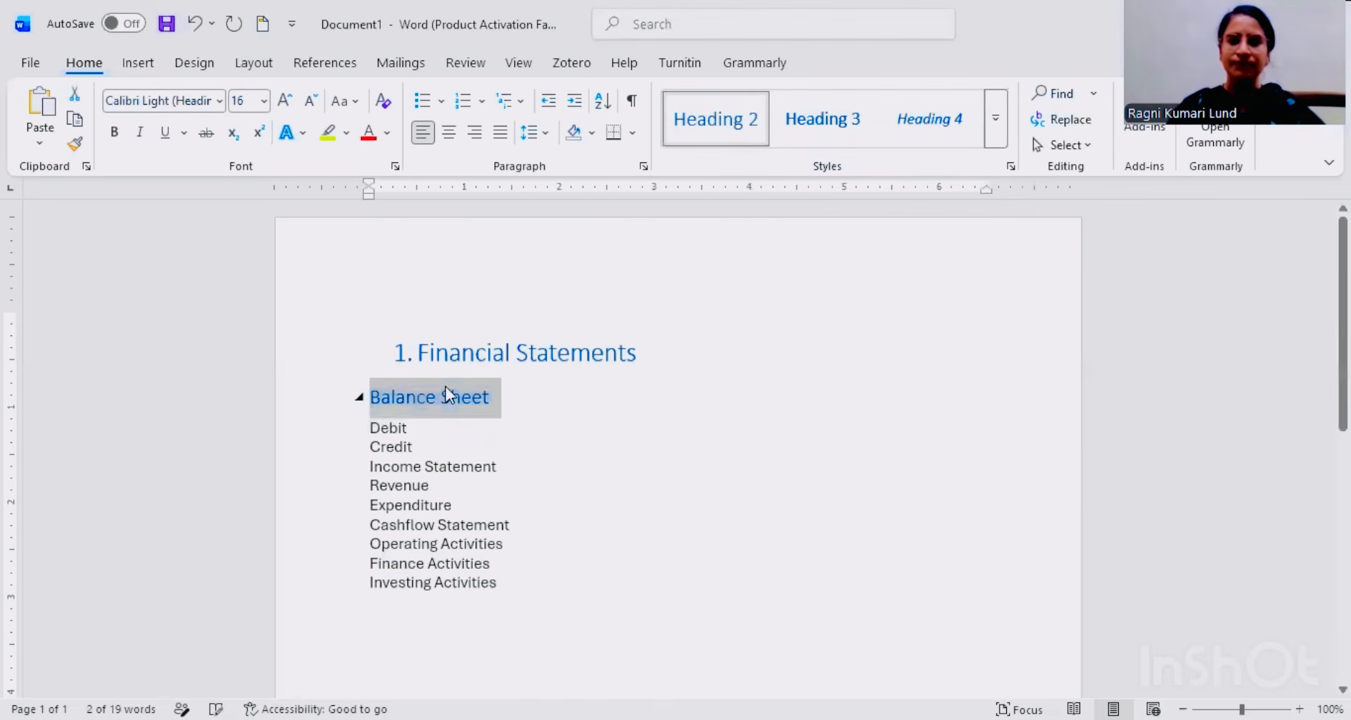
{"action": "left_click", "coordinate": [371, 397]}
{"action": "type", "text": "2."}
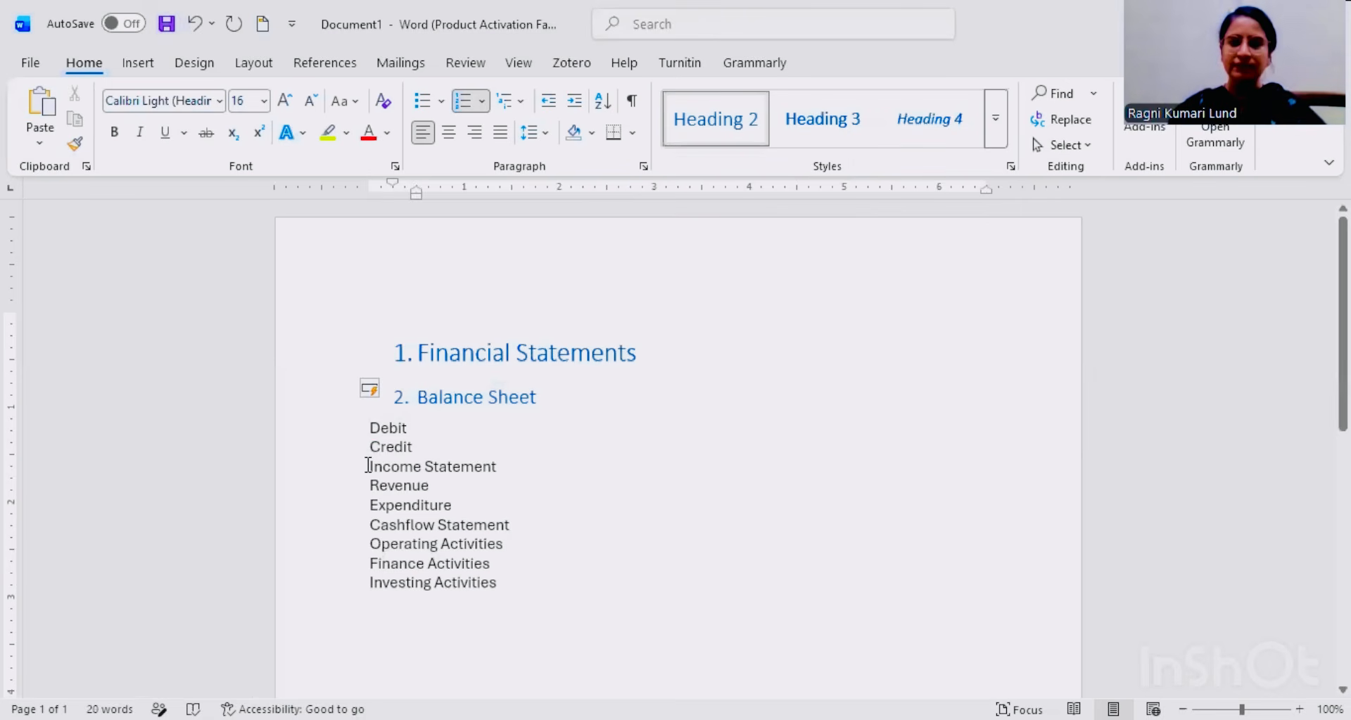
Step: Format the "Income Statement" line as Heading 2 and number it 3
{"action": "left_click_drag", "start_coordinate": [367, 463], "coordinate": [519, 462]}
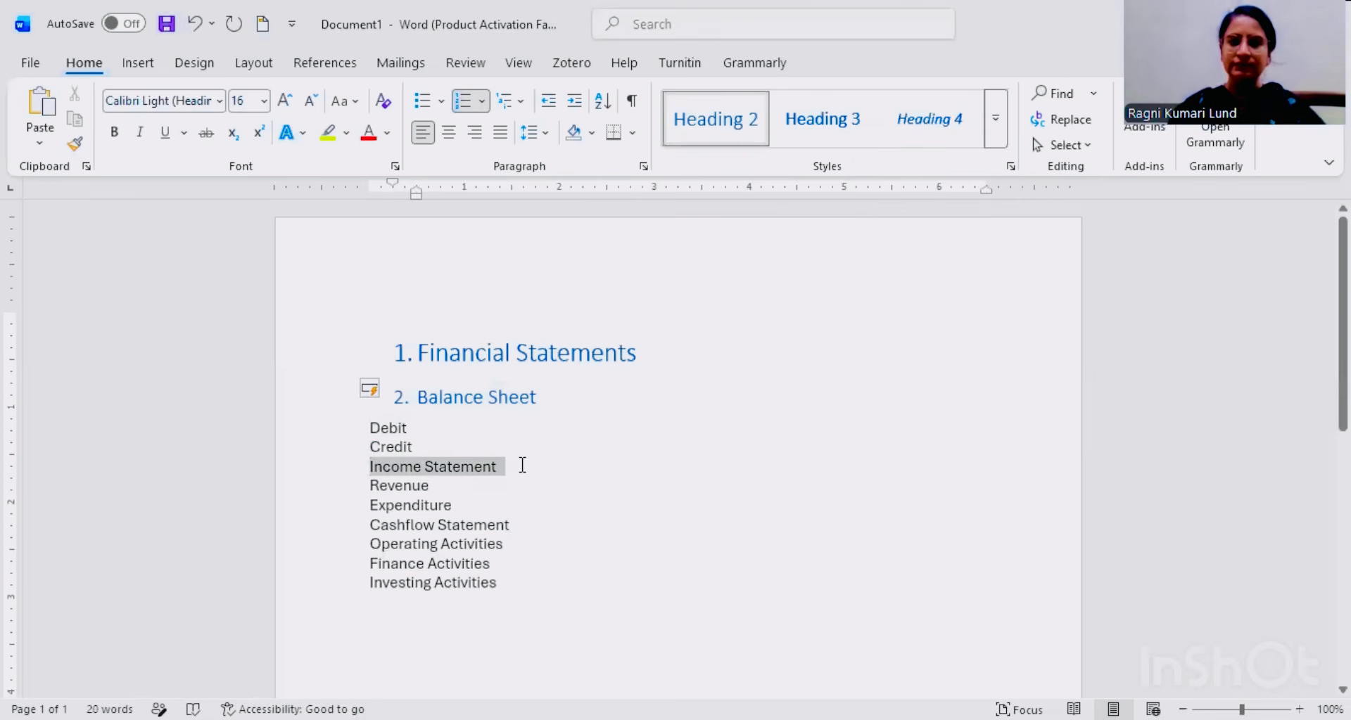
{"action": "left_click", "coordinate": [723, 127]}
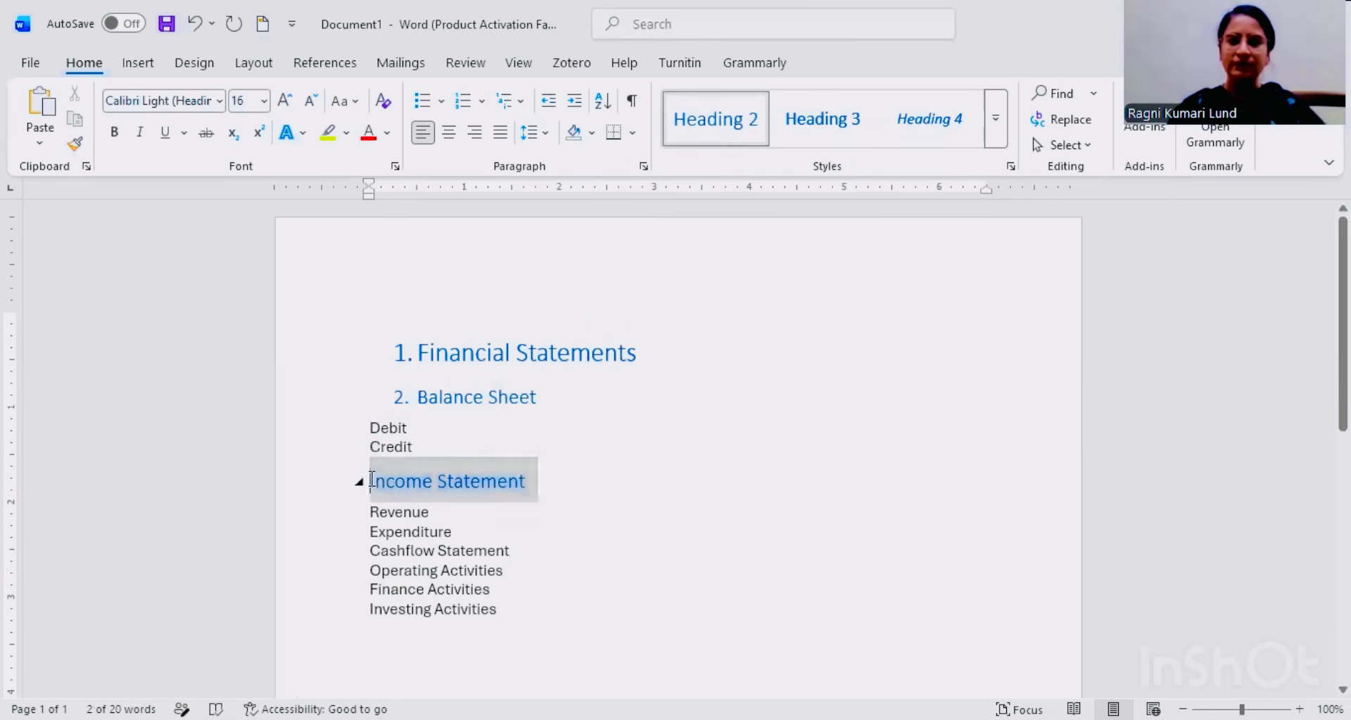
{"action": "left_click", "coordinate": [413, 491]}
{"action": "type", "text": "3."}
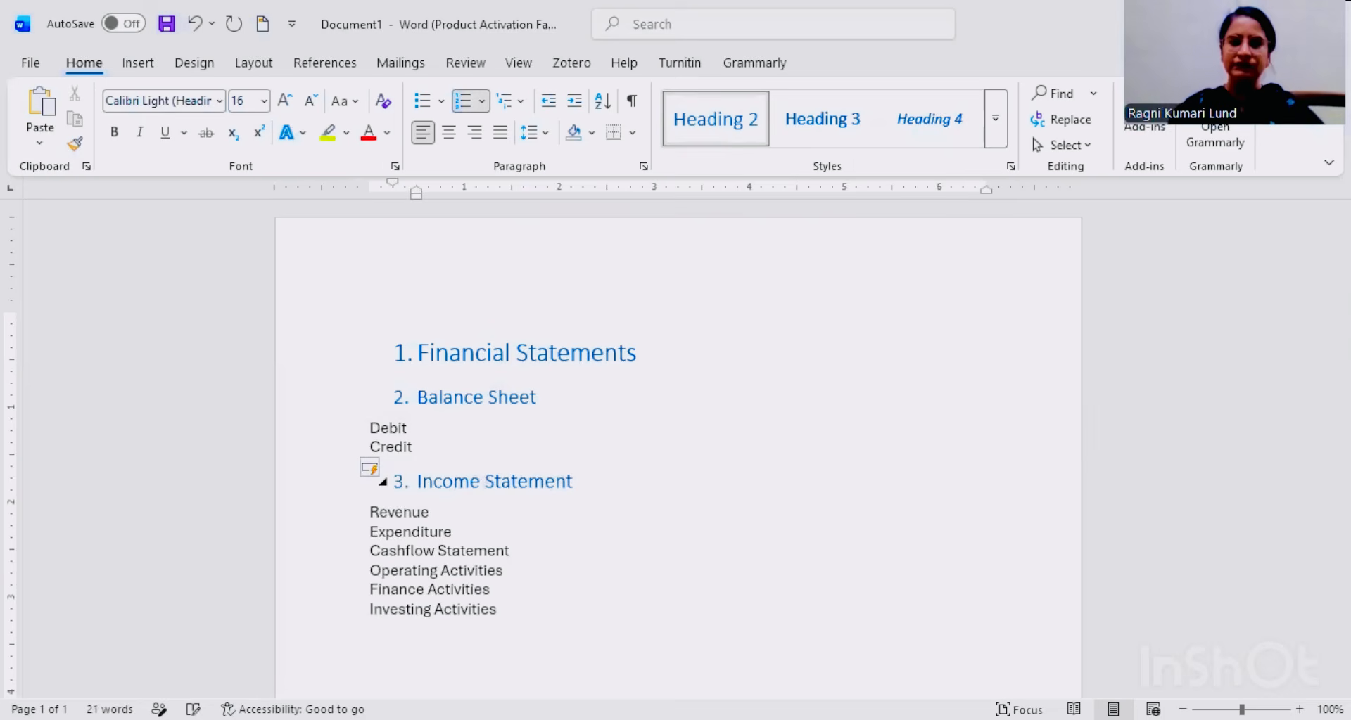
Step: Format the "Cashflow Statement" line as Heading 2 and number it 4
{"action": "left_click_drag", "start_coordinate": [370, 556], "coordinate": [535, 553]}
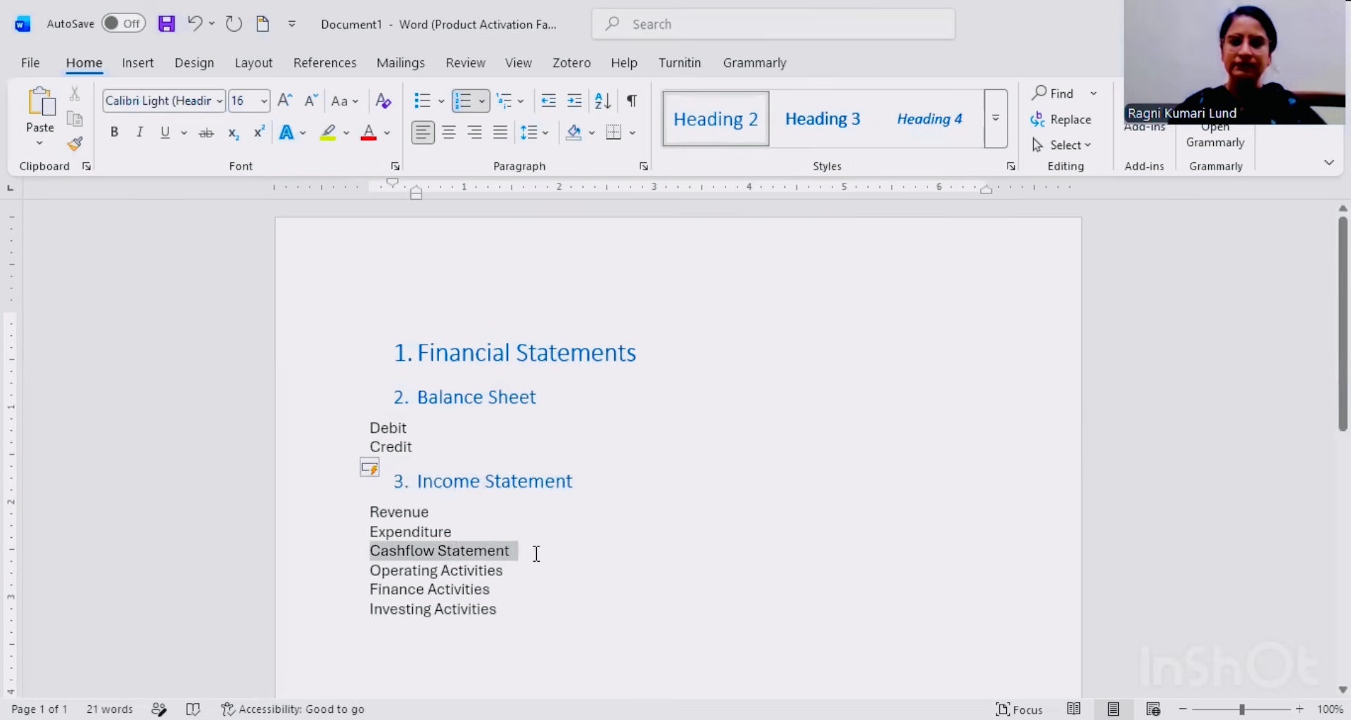
{"action": "left_click", "coordinate": [709, 131]}
{"action": "left_click", "coordinate": [373, 565]}
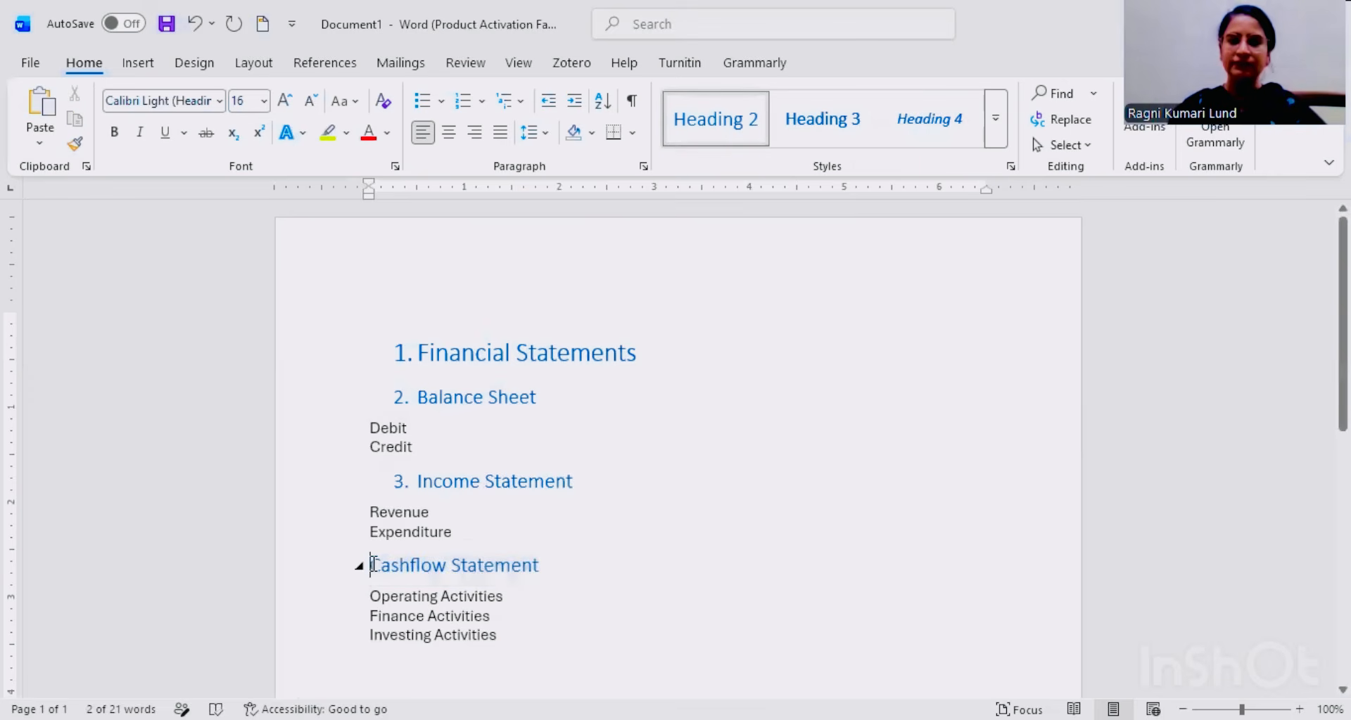
{"action": "type", "text": "4."}
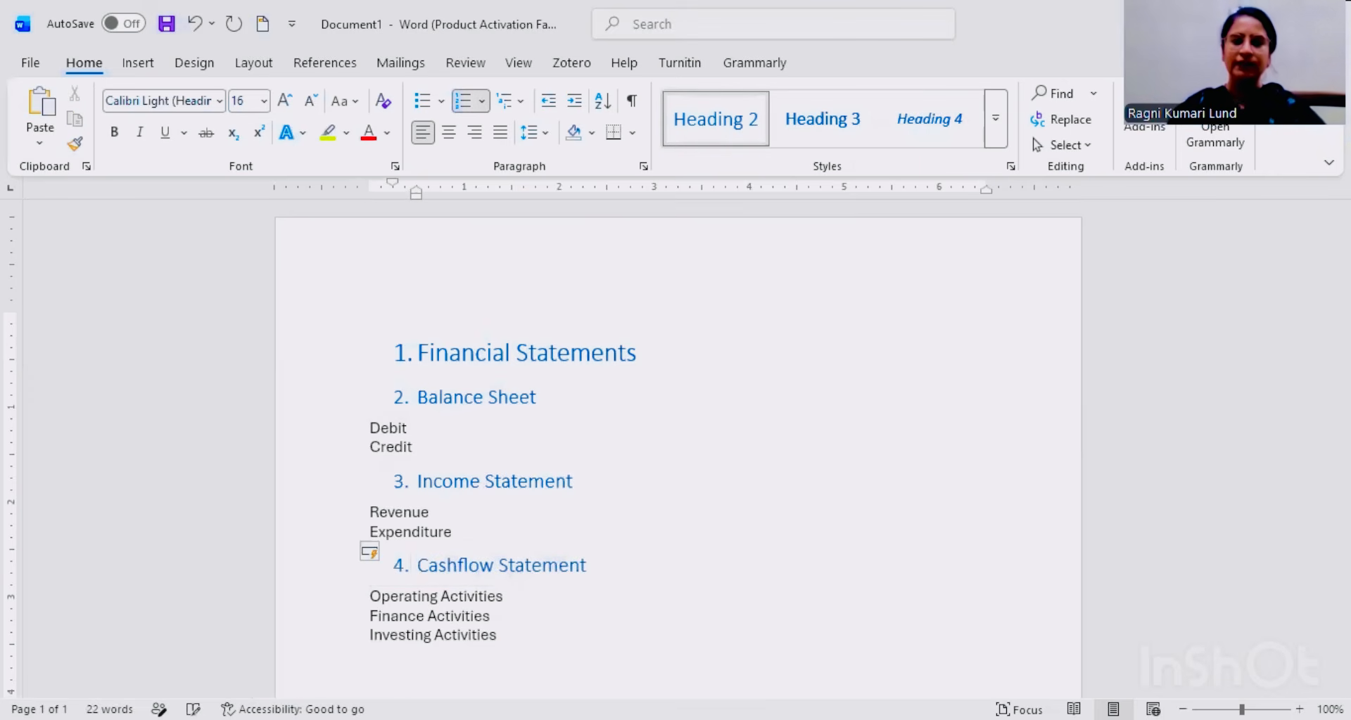
Step: Apply the Heading 3 style to "Debit" under Balance Sheet and number it 2.1
{"action": "scroll", "coordinate": [453, 432], "scroll_direction": "down", "scroll_amount": 3}
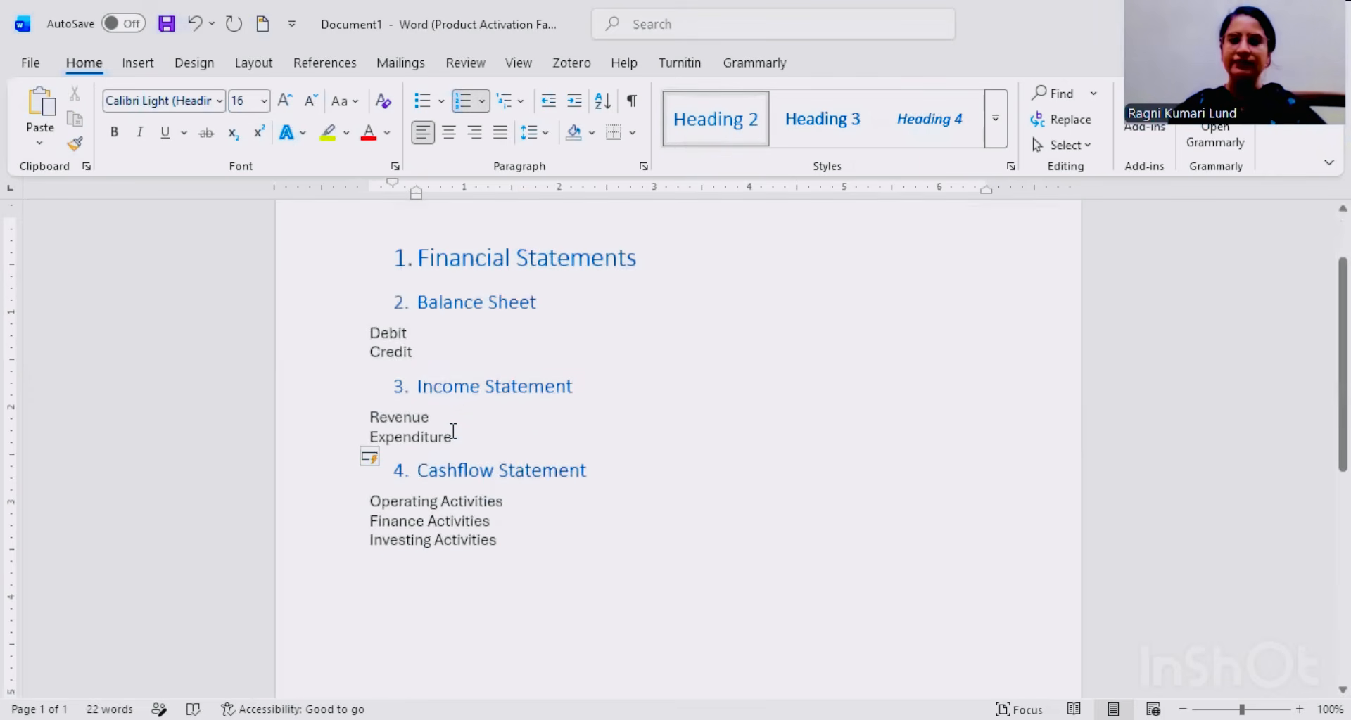
{"action": "left_click_drag", "start_coordinate": [372, 333], "coordinate": [415, 343]}
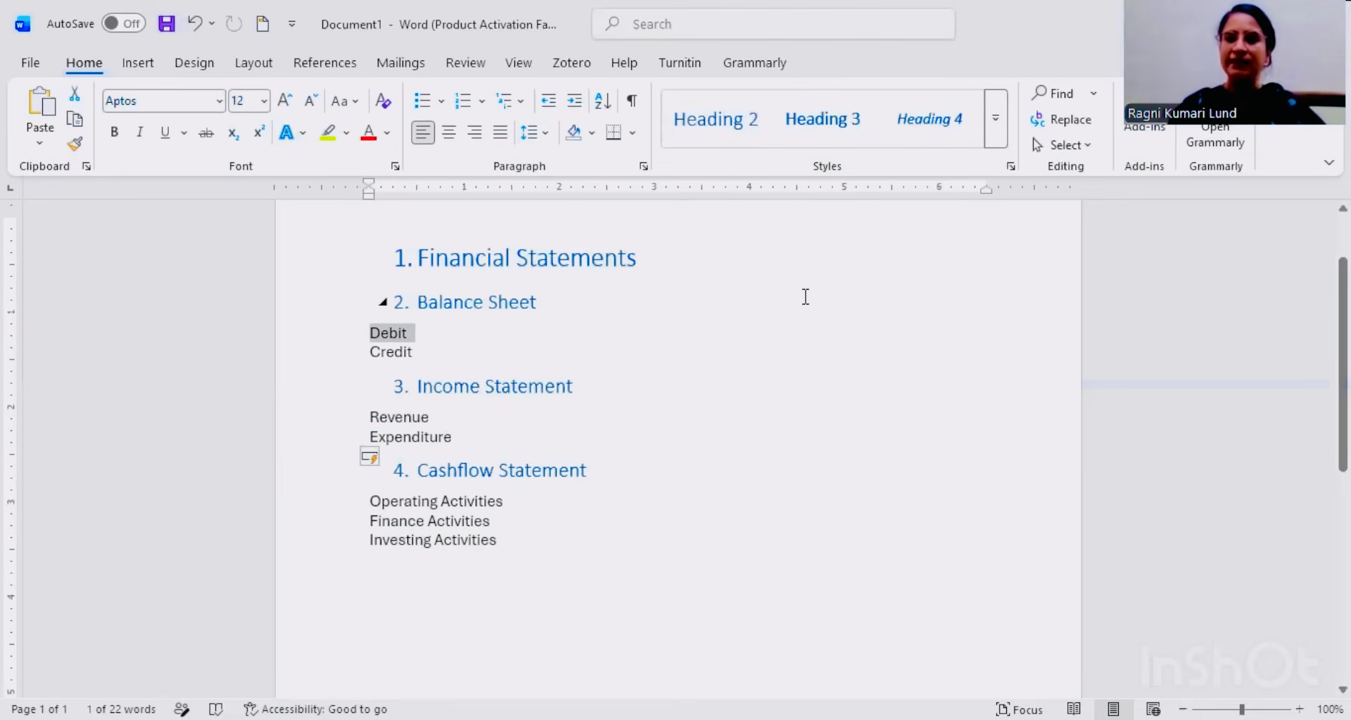
{"action": "left_click", "coordinate": [832, 119]}
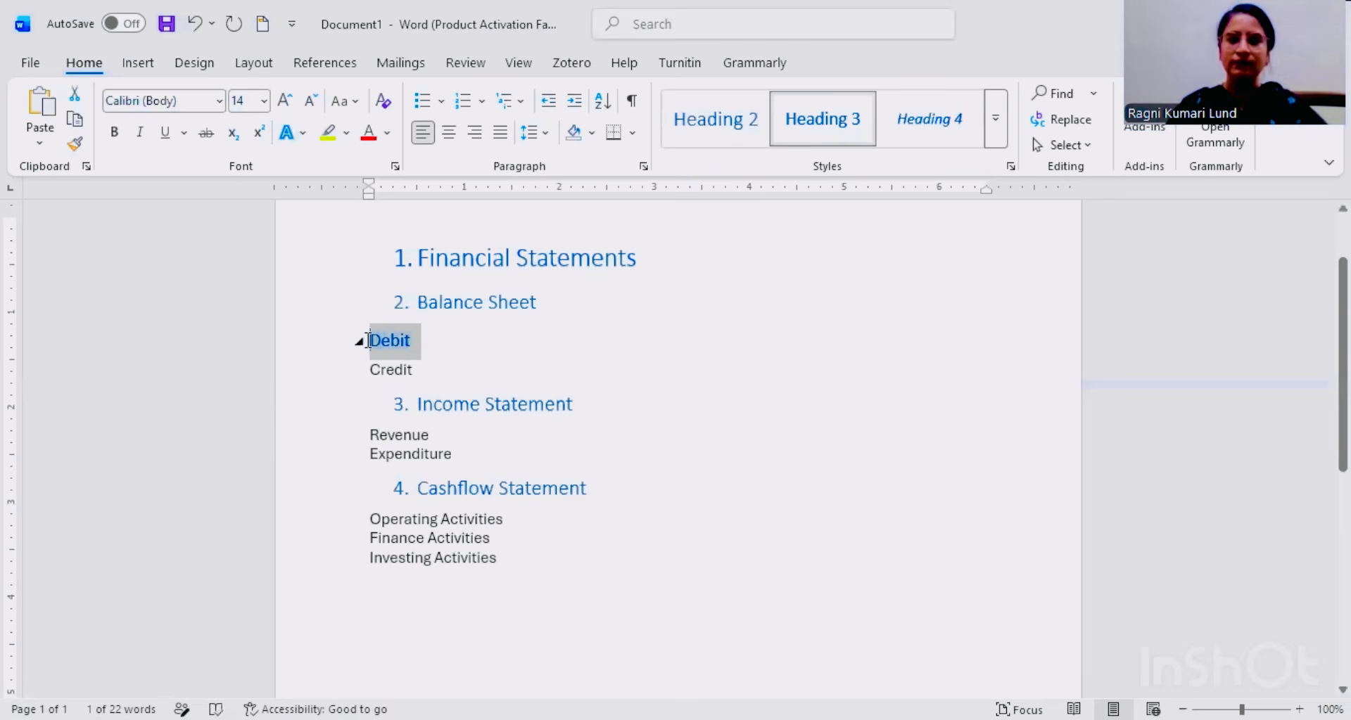
{"action": "left_click", "coordinate": [389, 370]}
{"action": "key", "text": "Up"}
{"action": "key", "text": "Home"}
{"action": "type", "text": "2.1"}
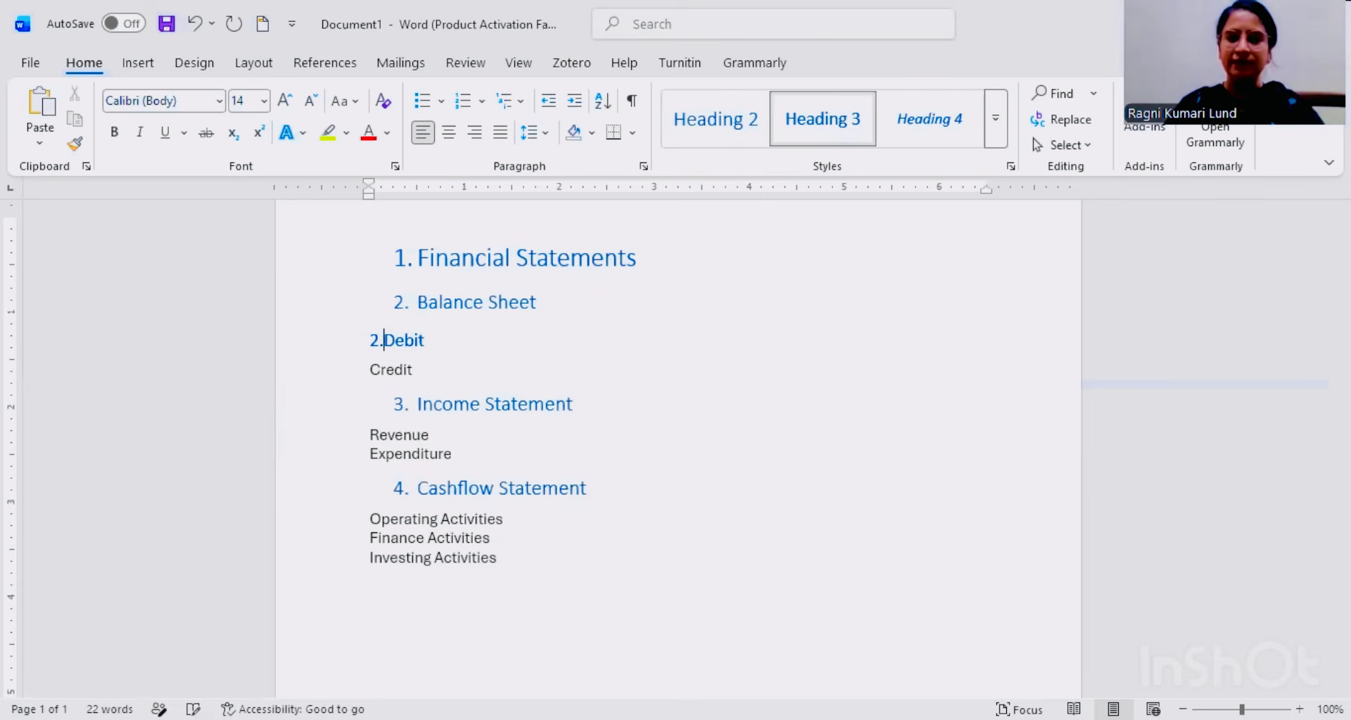
Step: Apply the Heading 3 style to "Credit" under Balance Sheet and number it 2.2
{"action": "left_click", "coordinate": [373, 370]}
{"action": "double_click", "coordinate": [373, 370]}
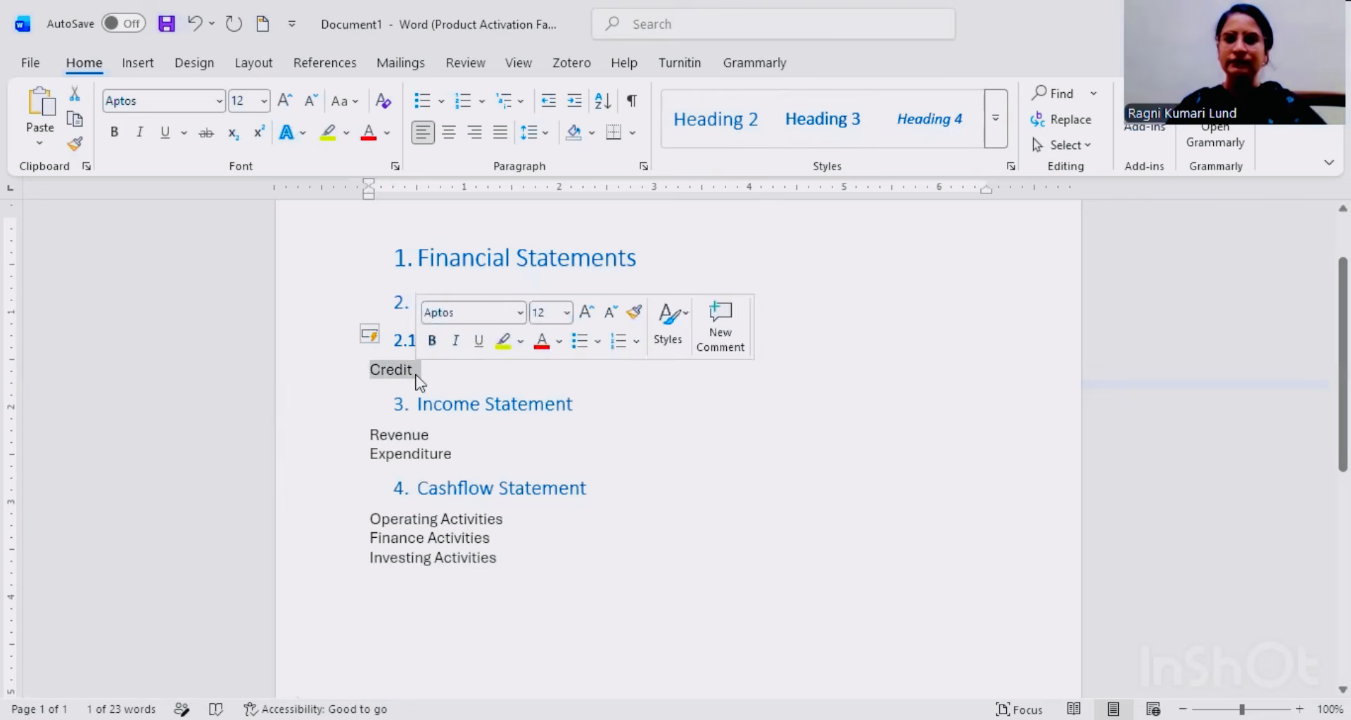
{"action": "left_click", "coordinate": [836, 126]}
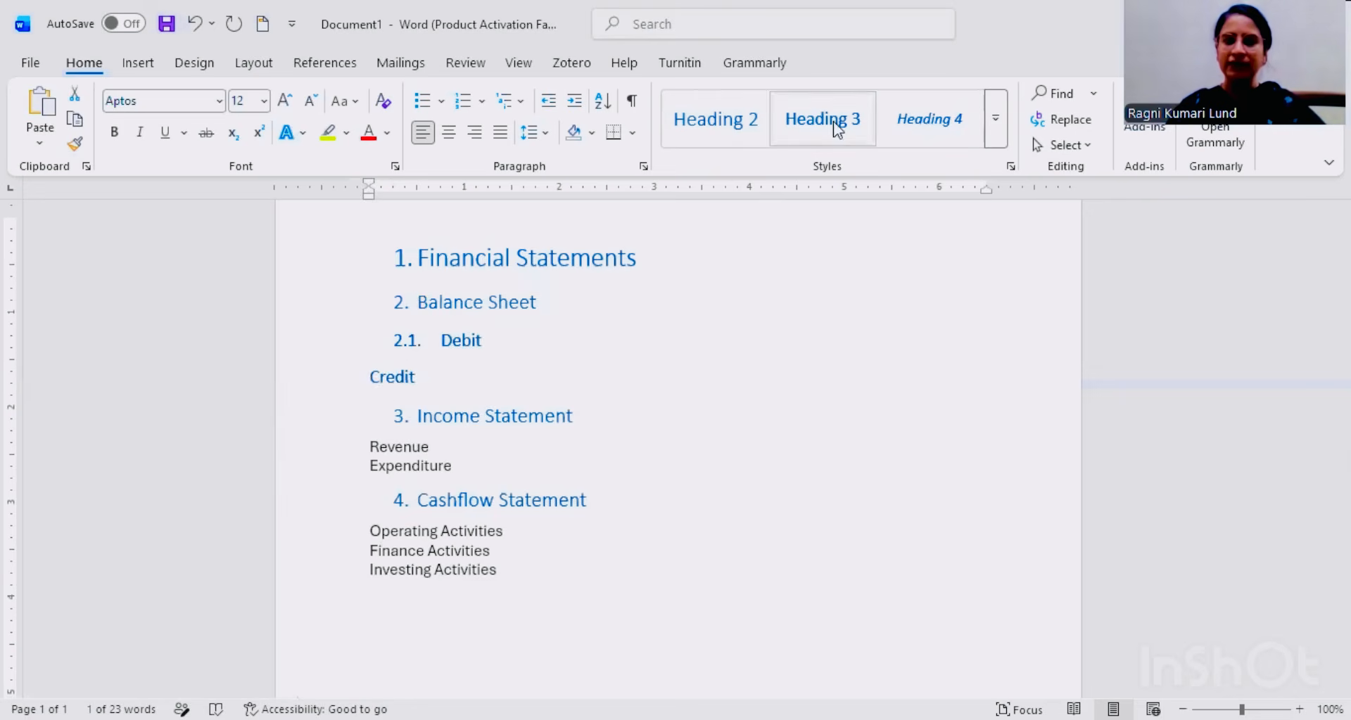
{"action": "left_click", "coordinate": [375, 380]}
{"action": "type", "text": "2.2."}
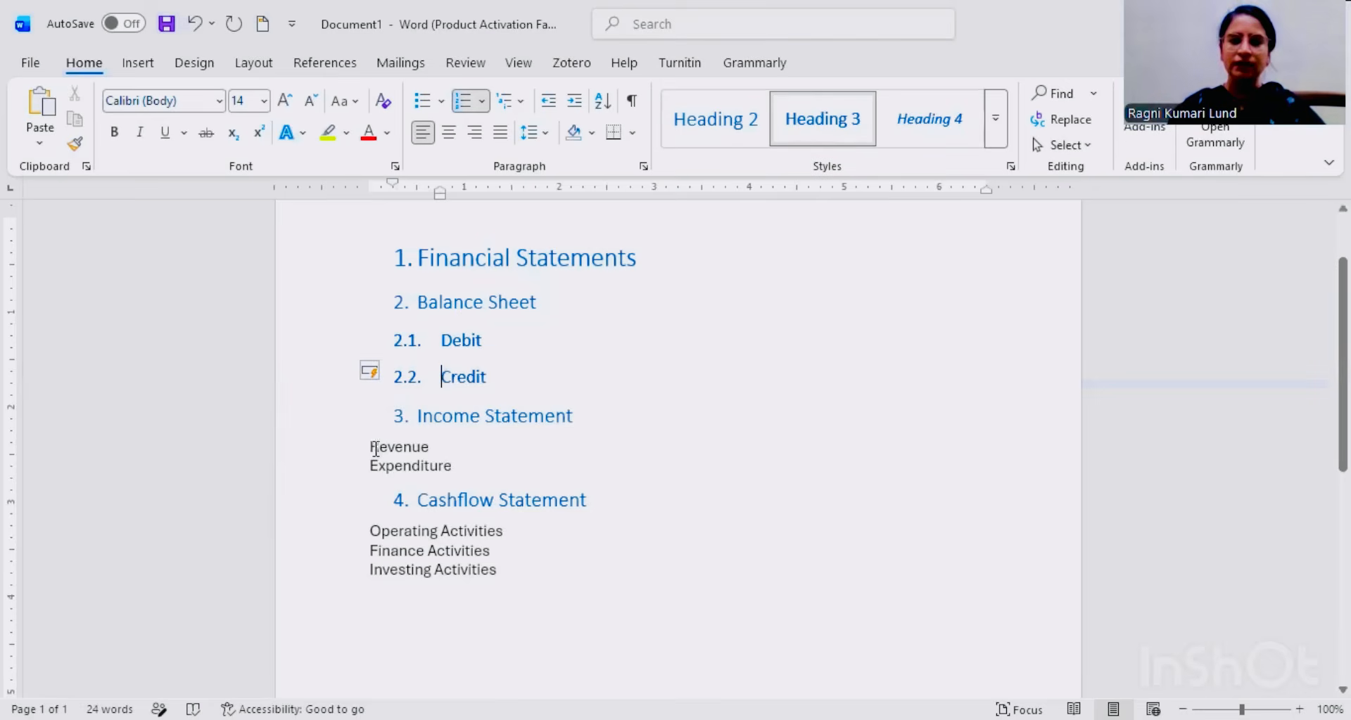
Step: Format "Revenue" under Income Statement as Heading 3 and number it 3.1
{"action": "left_click_drag", "start_coordinate": [370, 448], "coordinate": [431, 454]}
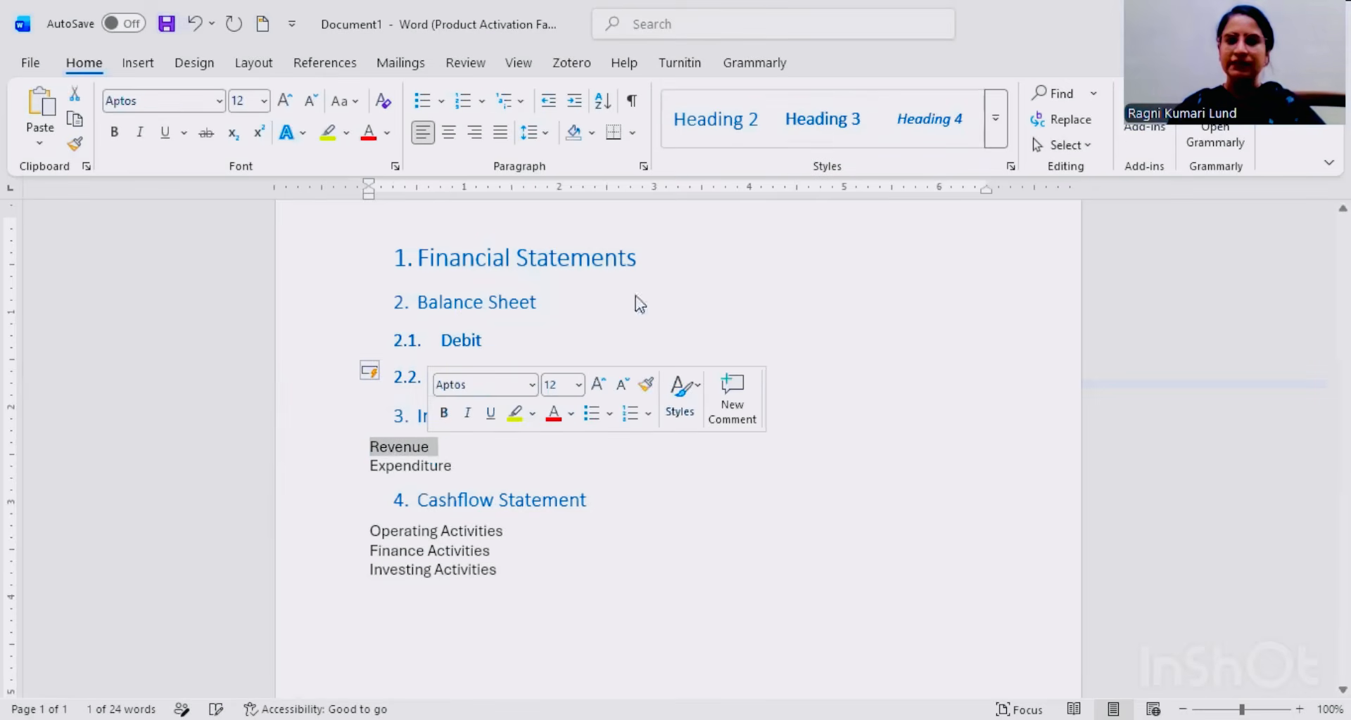
{"action": "left_click", "coordinate": [818, 130]}
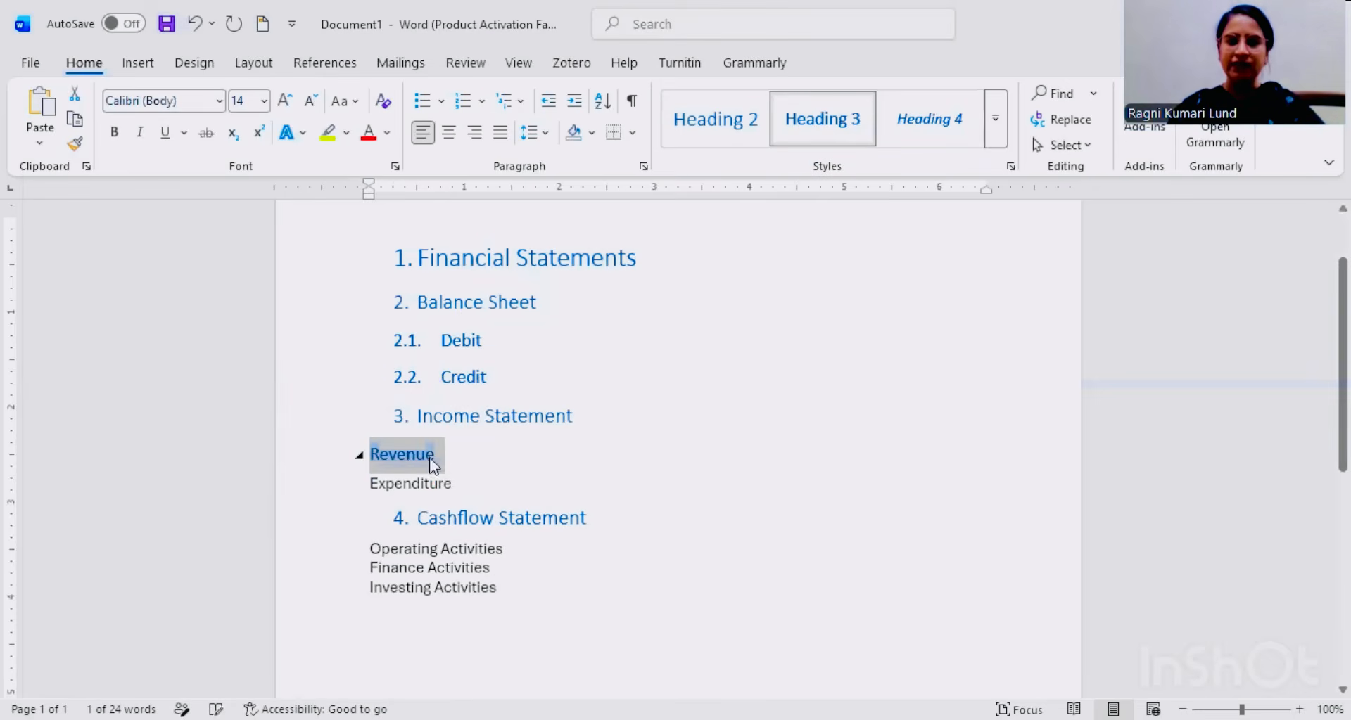
{"action": "left_click", "coordinate": [378, 454]}
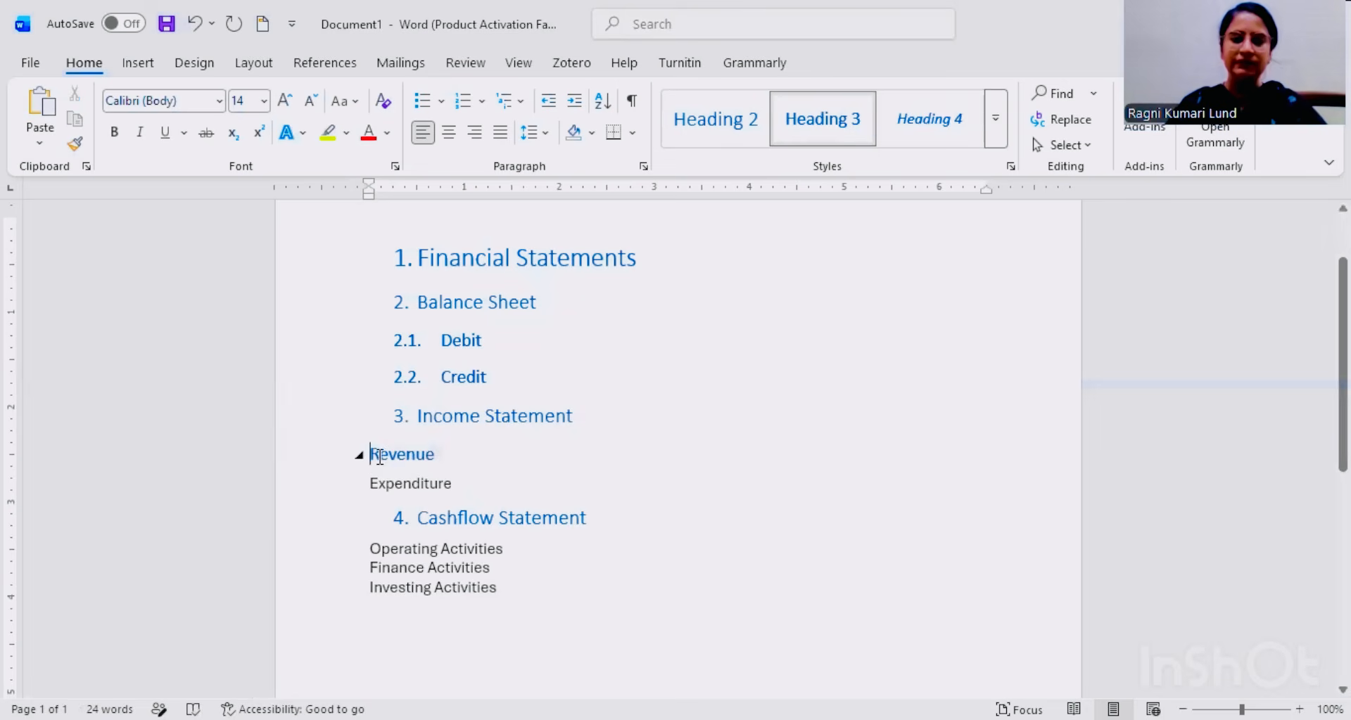
{"action": "type", "text": "3.1."}
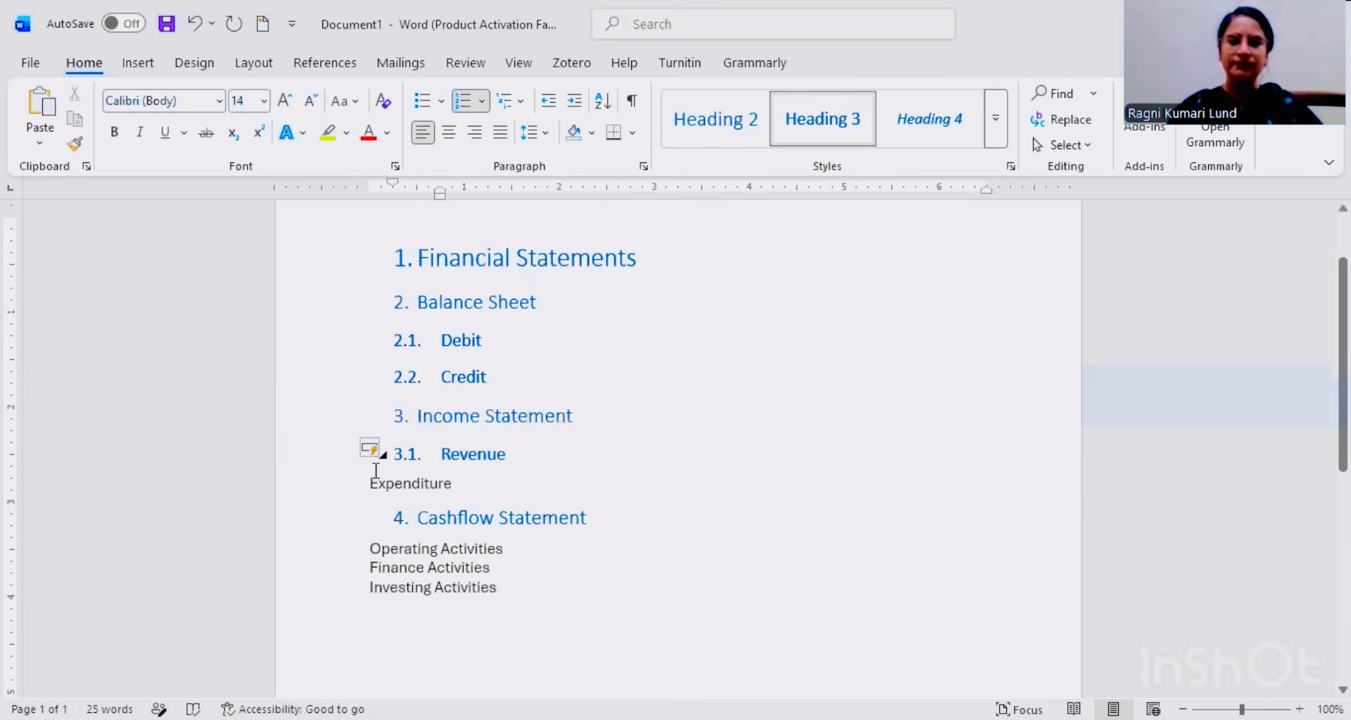
Step: Format "Expenditure" under Income Statement as Heading 3 and number it 3.2
{"action": "left_click_drag", "start_coordinate": [371, 497], "coordinate": [461, 486]}
{"action": "left_click", "coordinate": [410, 484]}
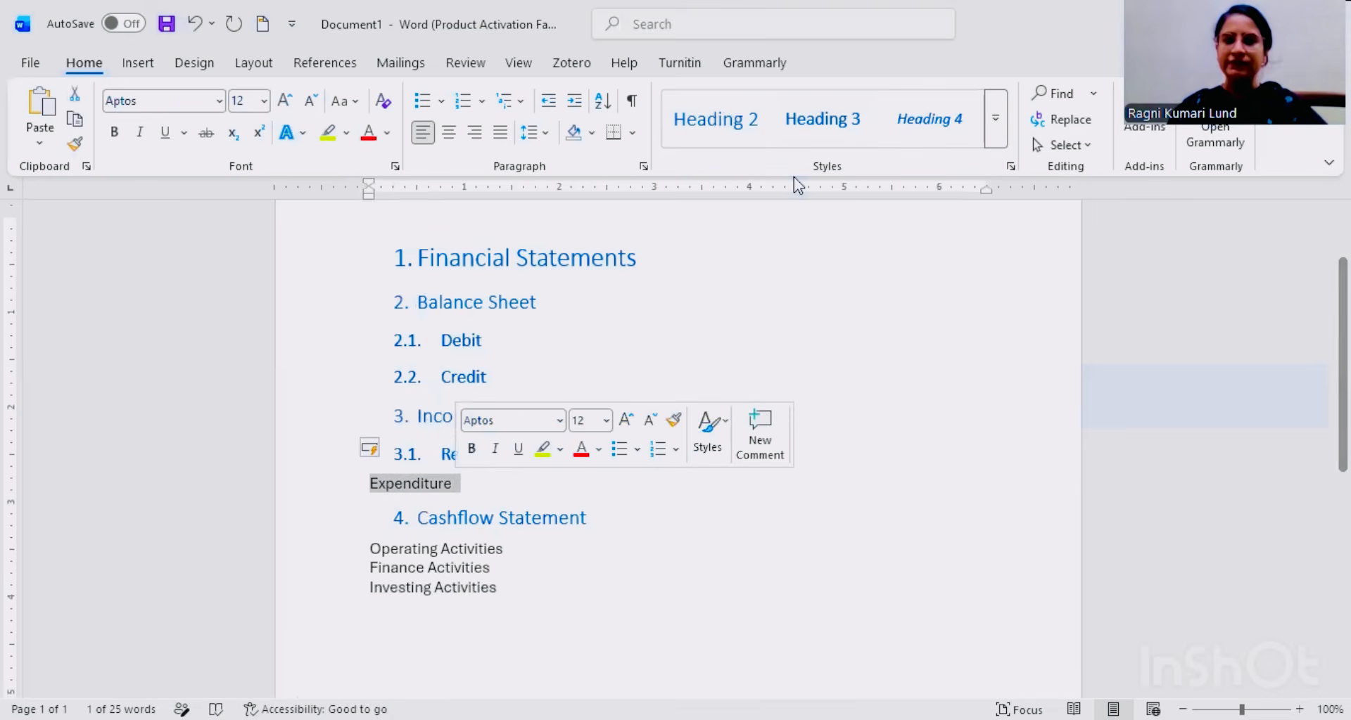
{"action": "left_click", "coordinate": [809, 129]}
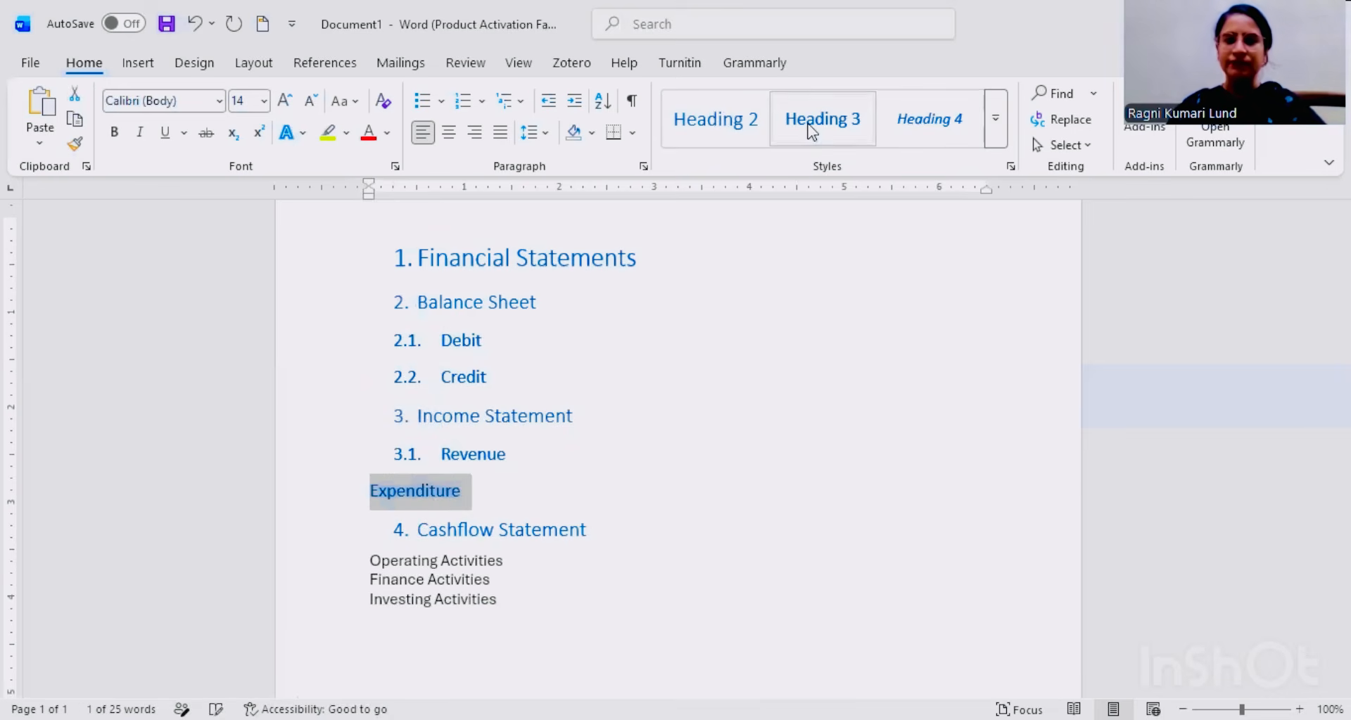
{"action": "left_click", "coordinate": [373, 491]}
{"action": "type", "text": "3.2"}
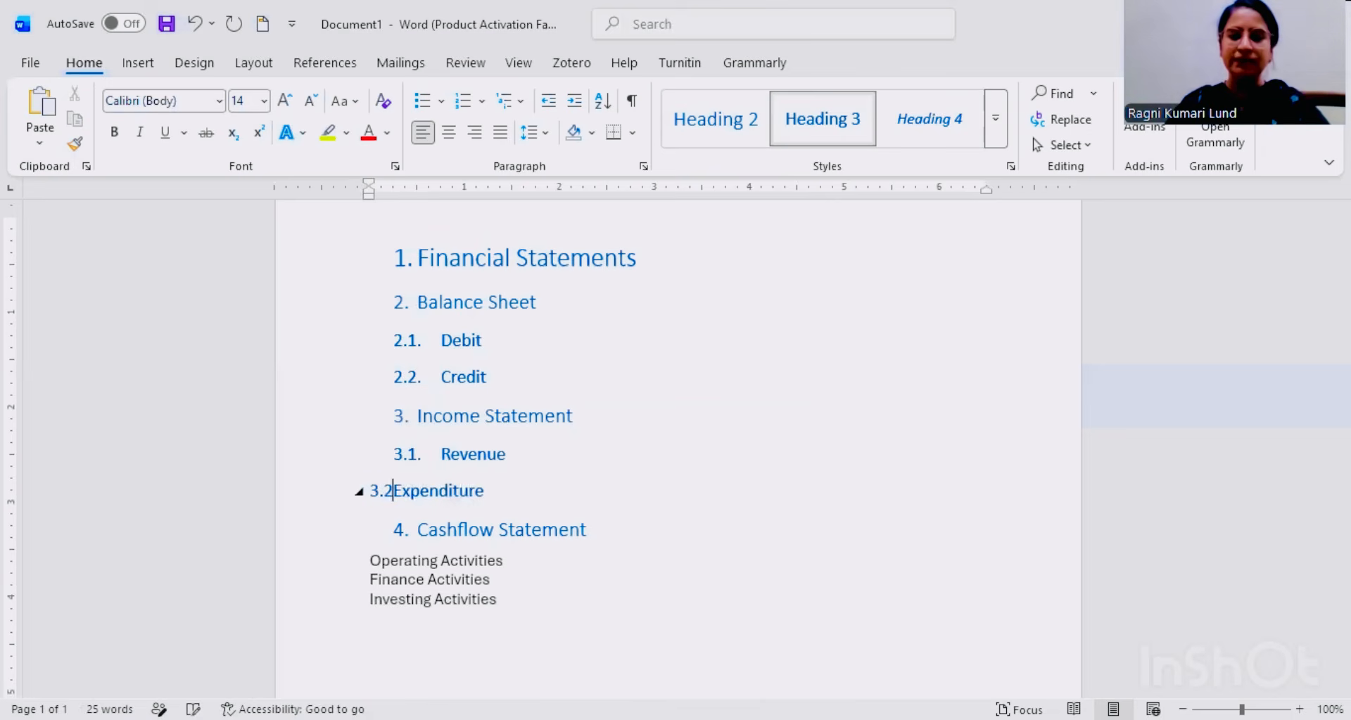
{"action": "type", "text": "."}
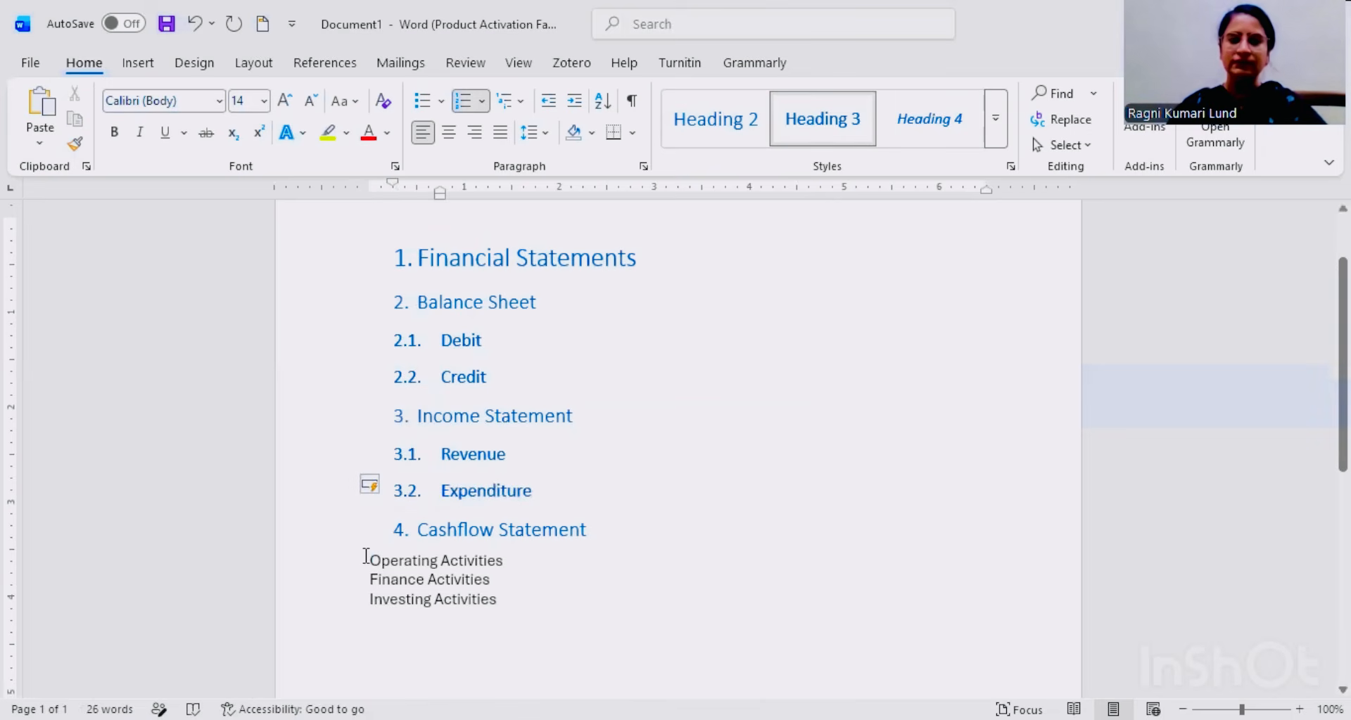
Step: Apply the Heading 3 style to "Operating Activities" under Cashflow Statement and number it 4.1
{"action": "left_click_drag", "start_coordinate": [365, 557], "coordinate": [508, 563]}
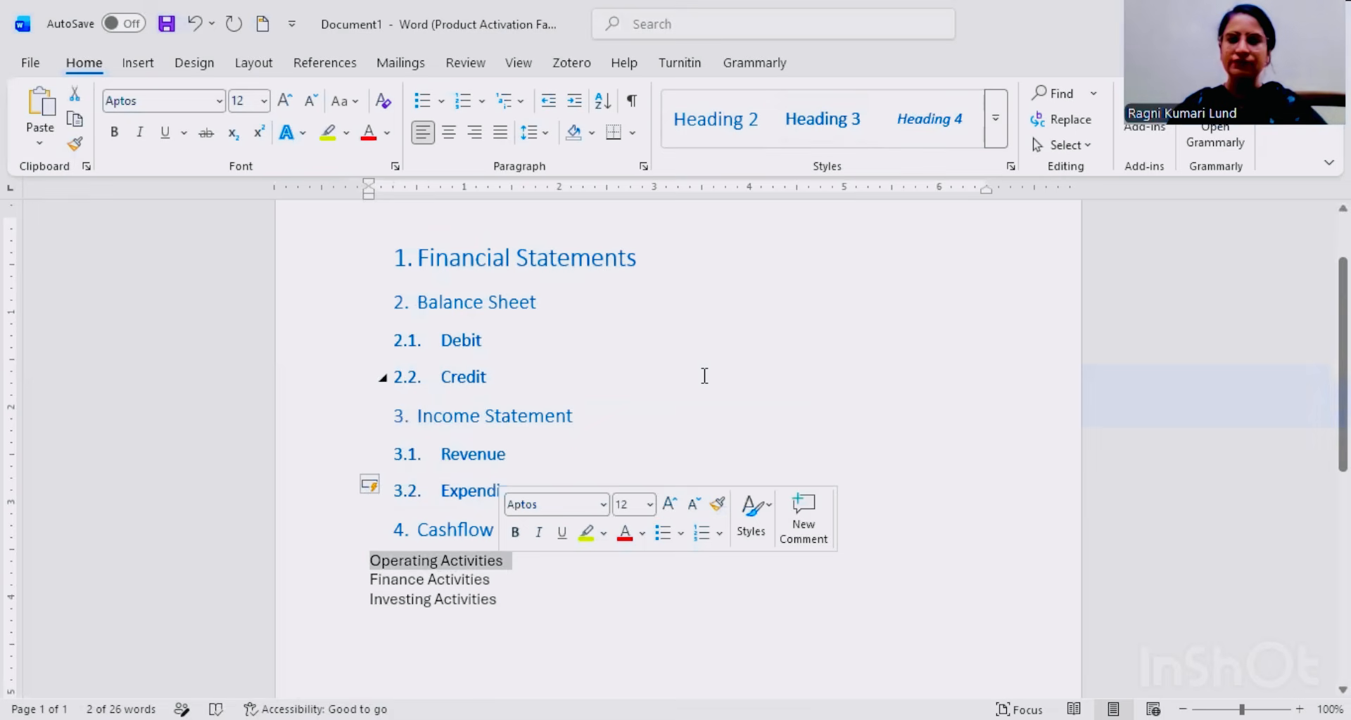
{"action": "left_click", "coordinate": [822, 119]}
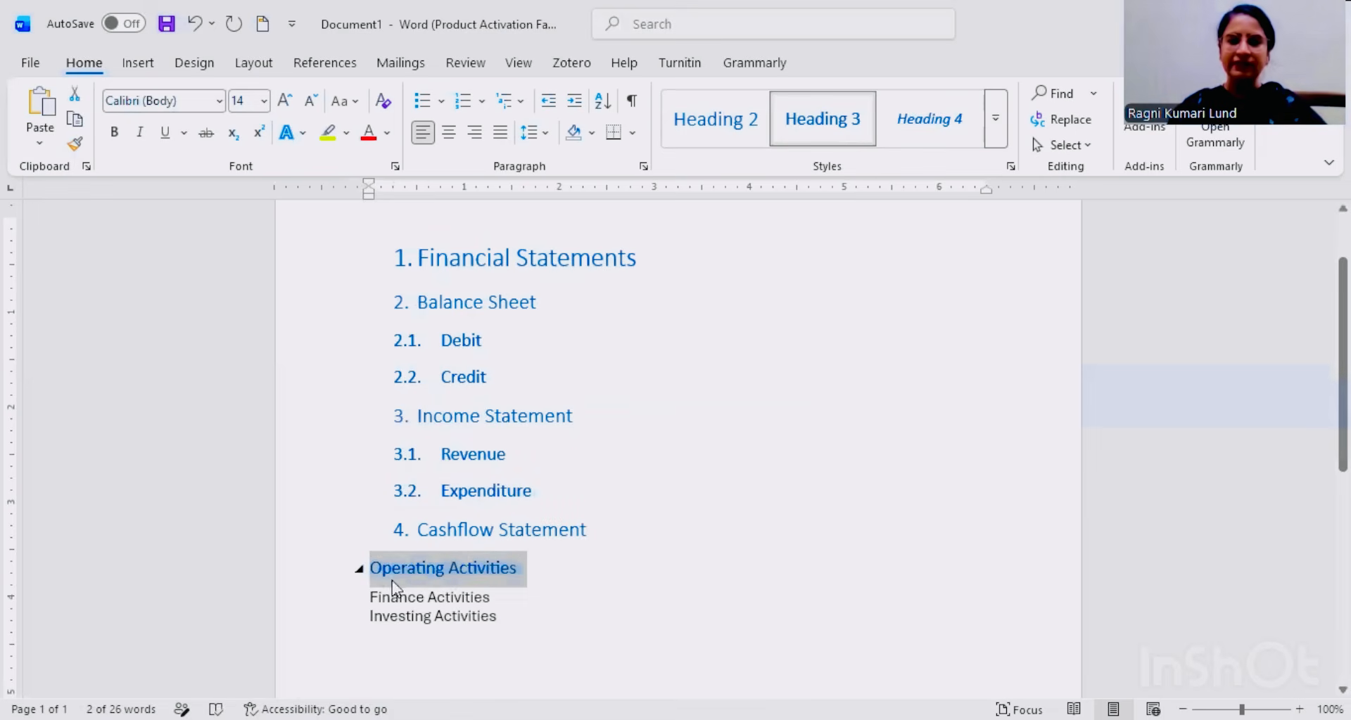
{"action": "left_click", "coordinate": [375, 573]}
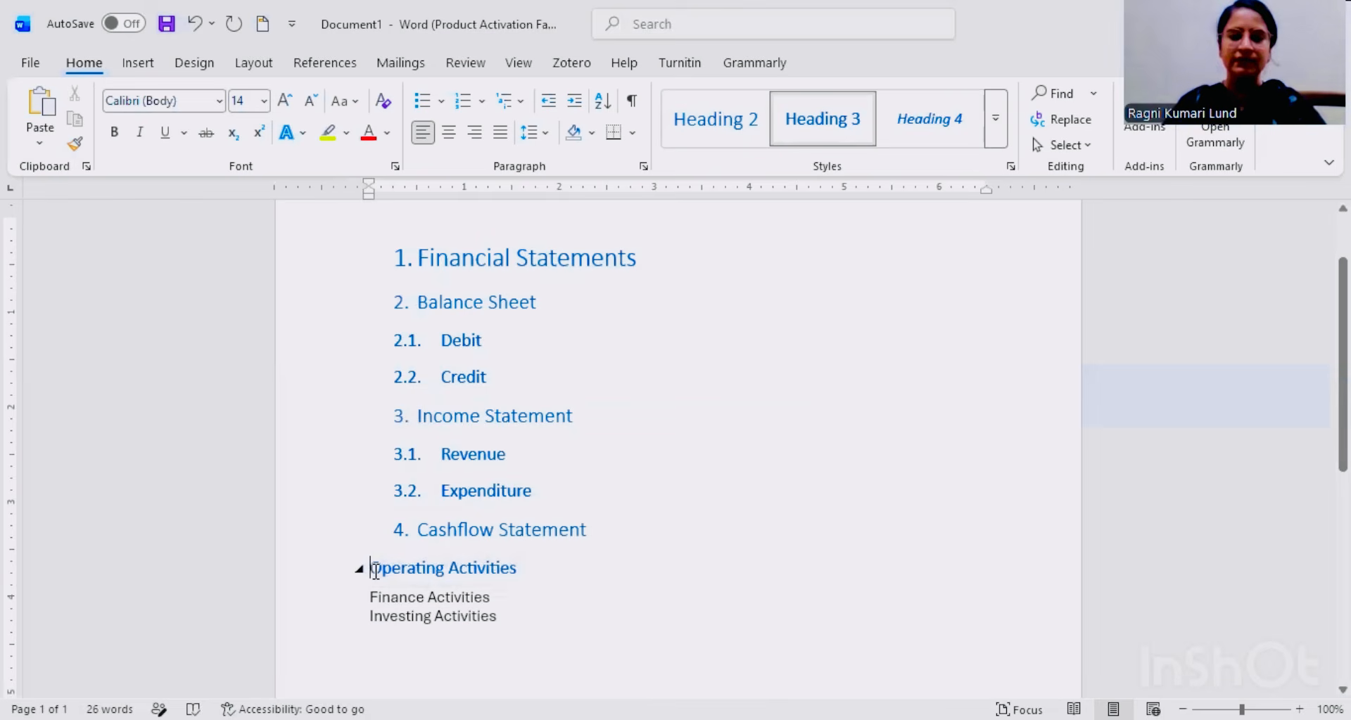
{"action": "type", "text": "4.1"}
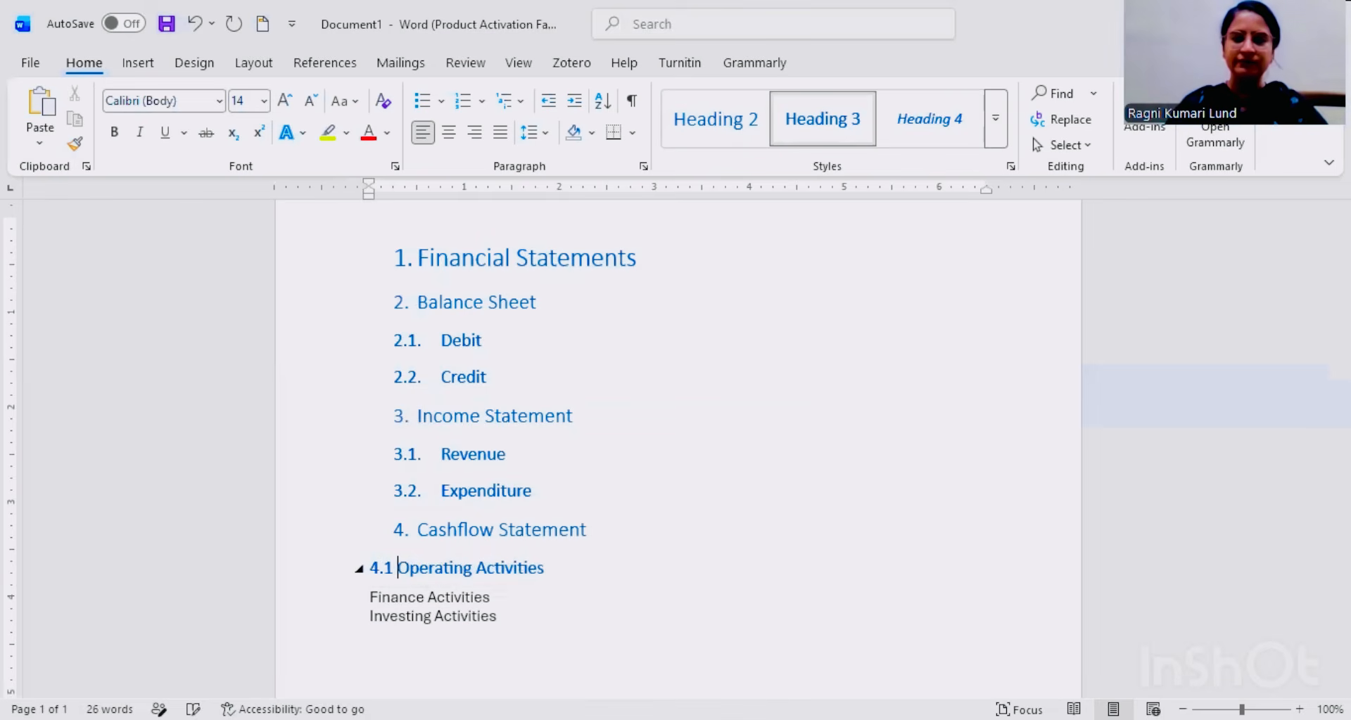
{"action": "key", "text": "BackSpace"}
{"action": "type", "text": "."}
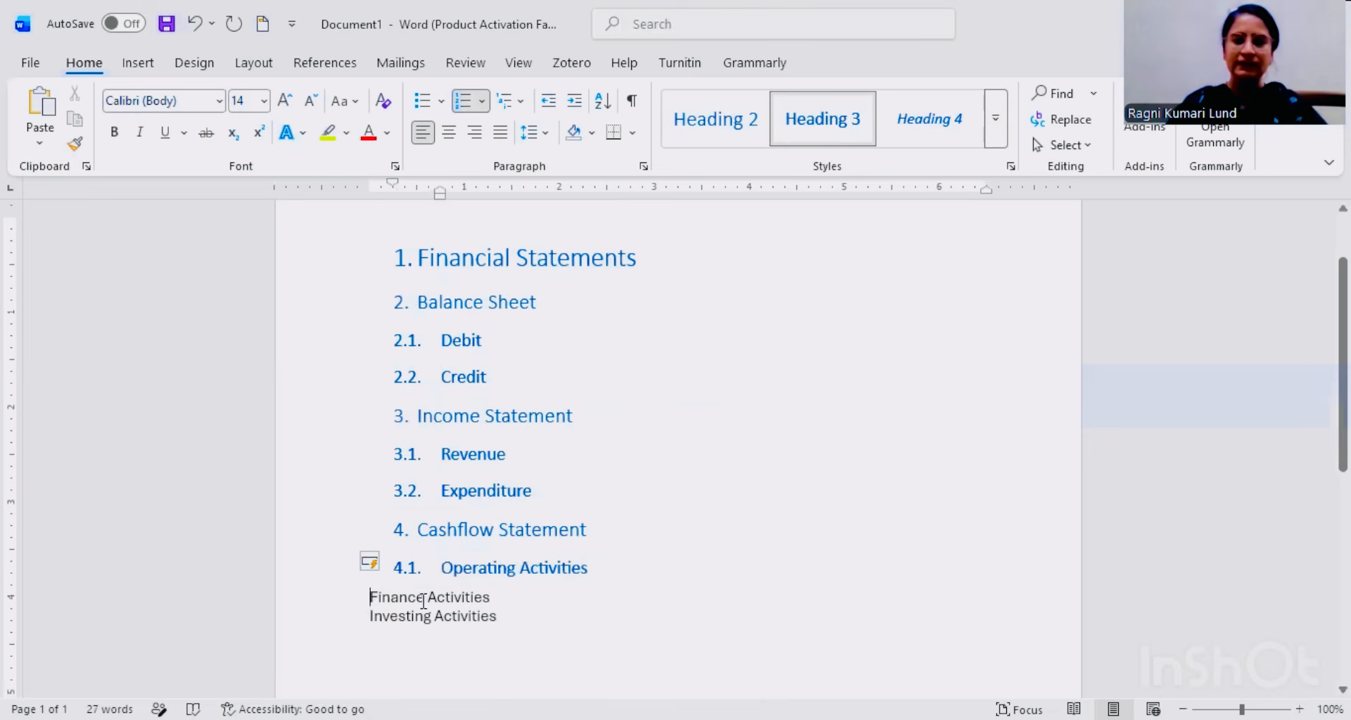
Step: Format "Finance Activities" under Cashflow Statement as Heading 3 and number it 4.2
{"action": "left_click_drag", "start_coordinate": [369, 598], "coordinate": [480, 607]}
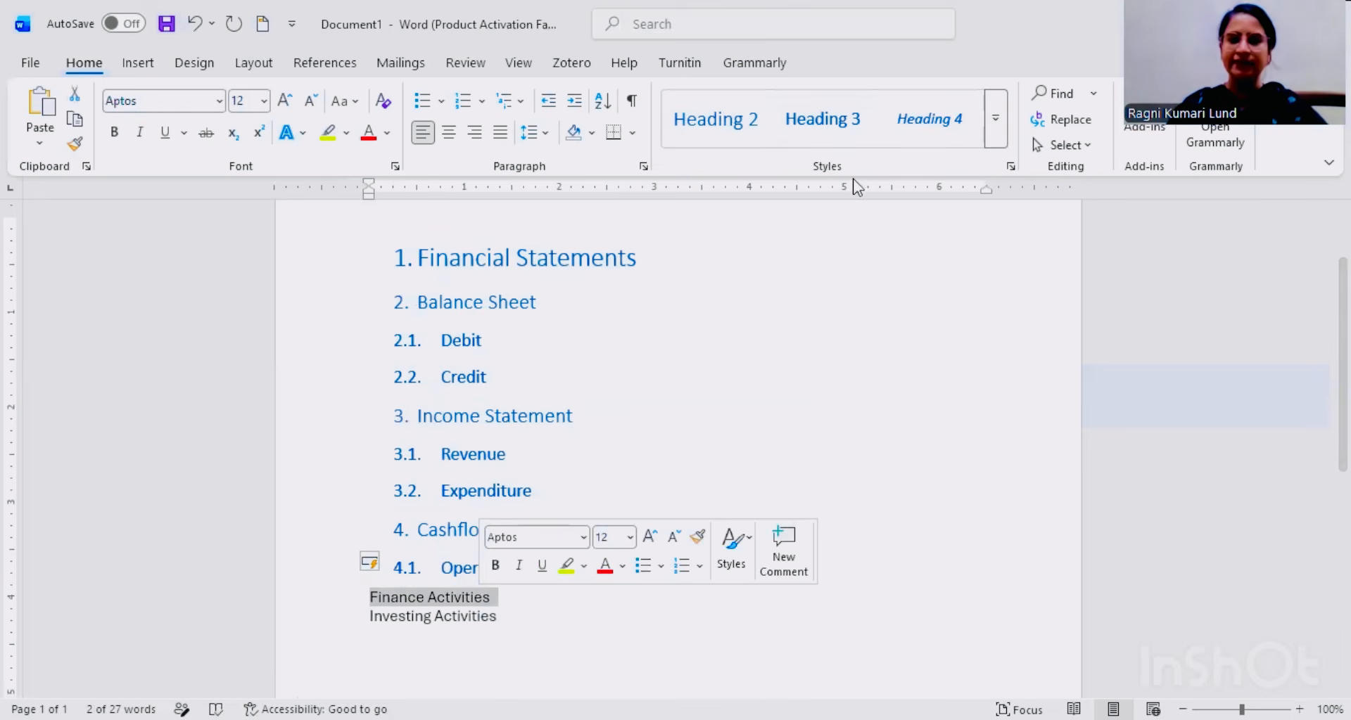
{"action": "left_click", "coordinate": [826, 122]}
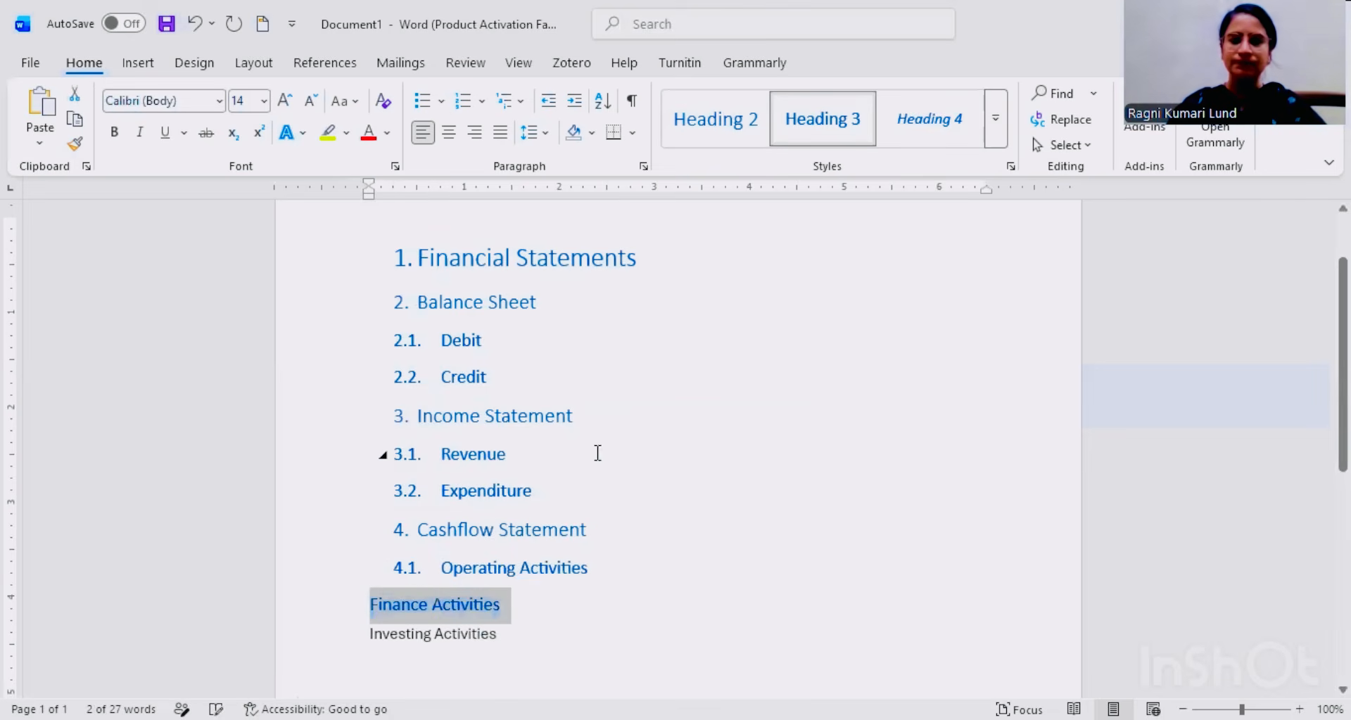
{"action": "left_click", "coordinate": [377, 605]}
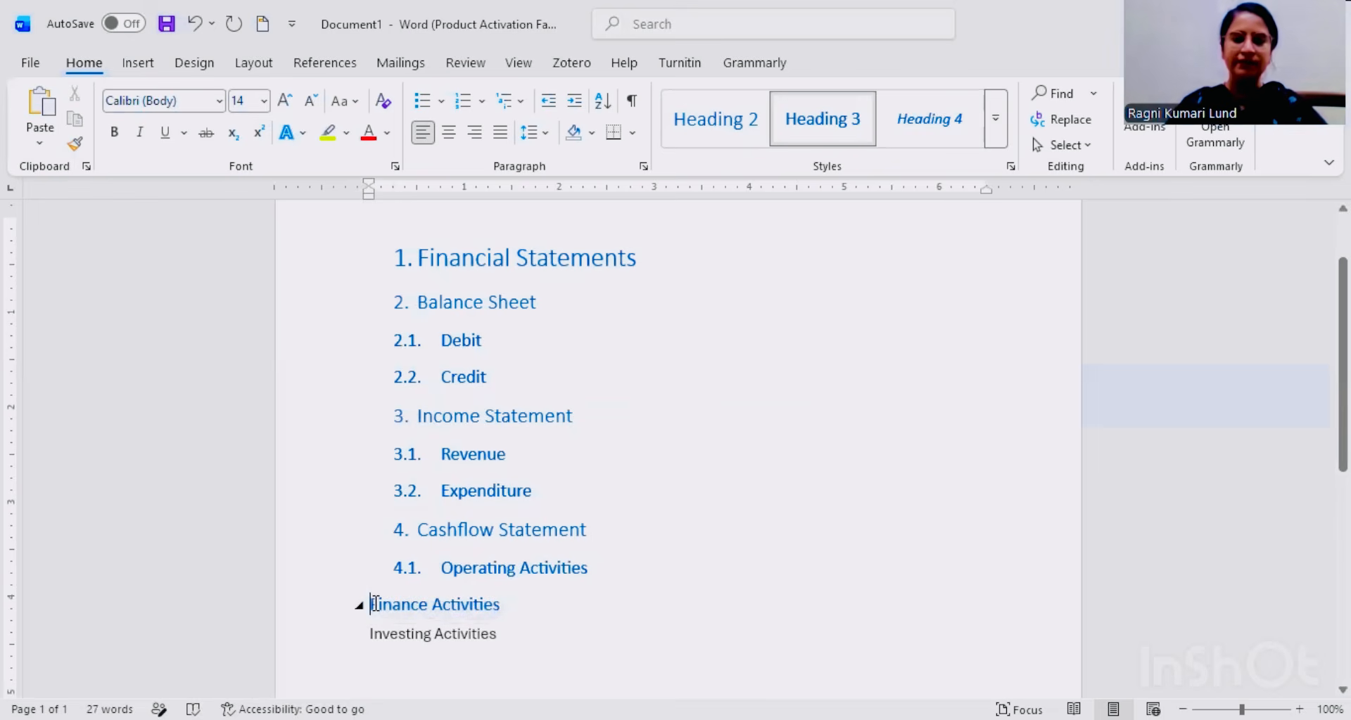
{"action": "type", "text": "4"}
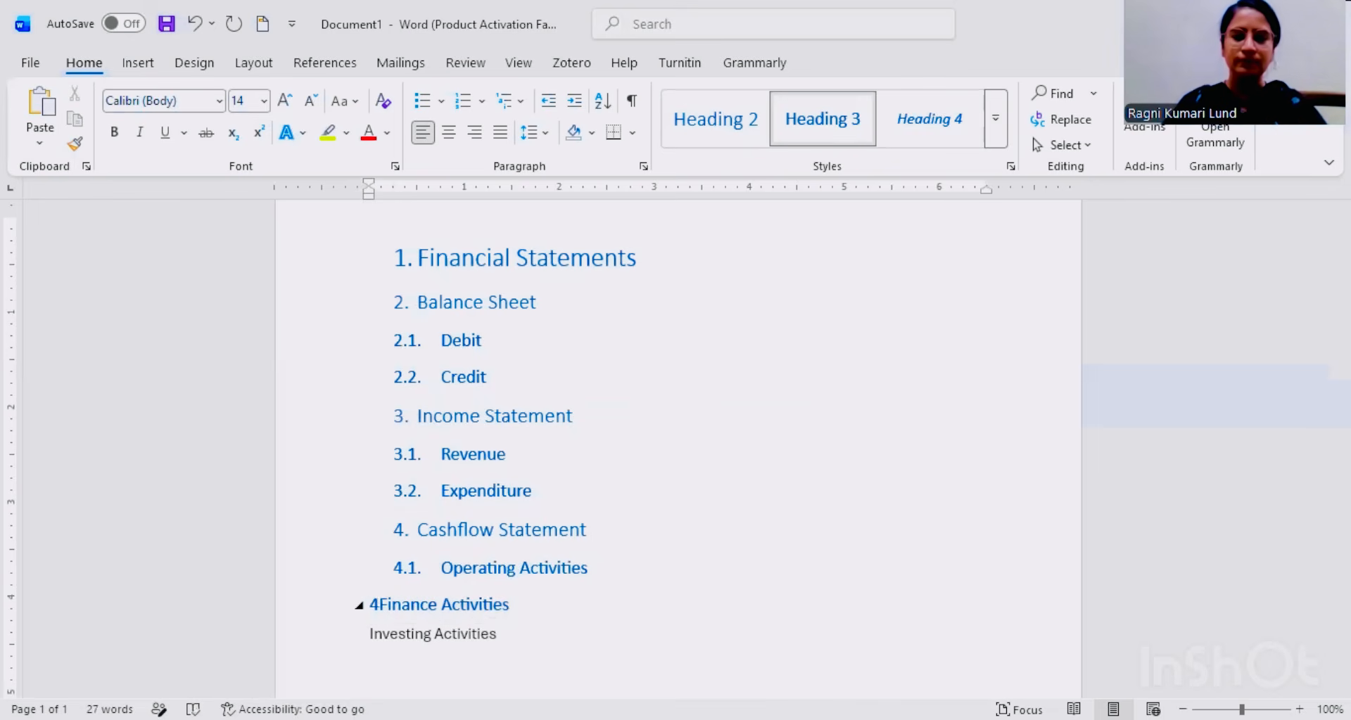
{"action": "type", "text": ".2."}
Step: Apply the Heading 3 style to "Investing Activities" under Cashflow Statement and start its number with "4."
{"action": "scroll", "coordinate": [511, 556], "scroll_direction": "down", "scroll_amount": 2}
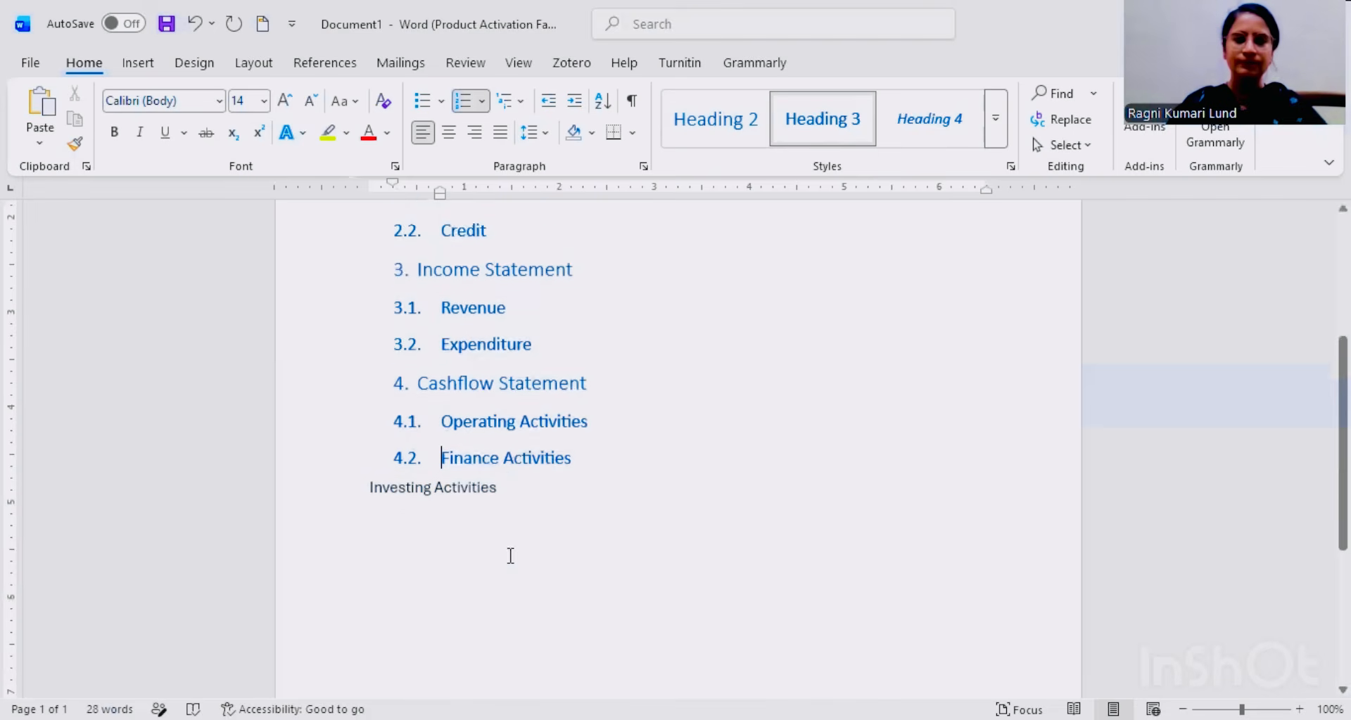
{"action": "scroll", "coordinate": [511, 556], "scroll_direction": "down", "scroll_amount": 1}
{"action": "left_click_drag", "start_coordinate": [365, 449], "coordinate": [489, 458]}
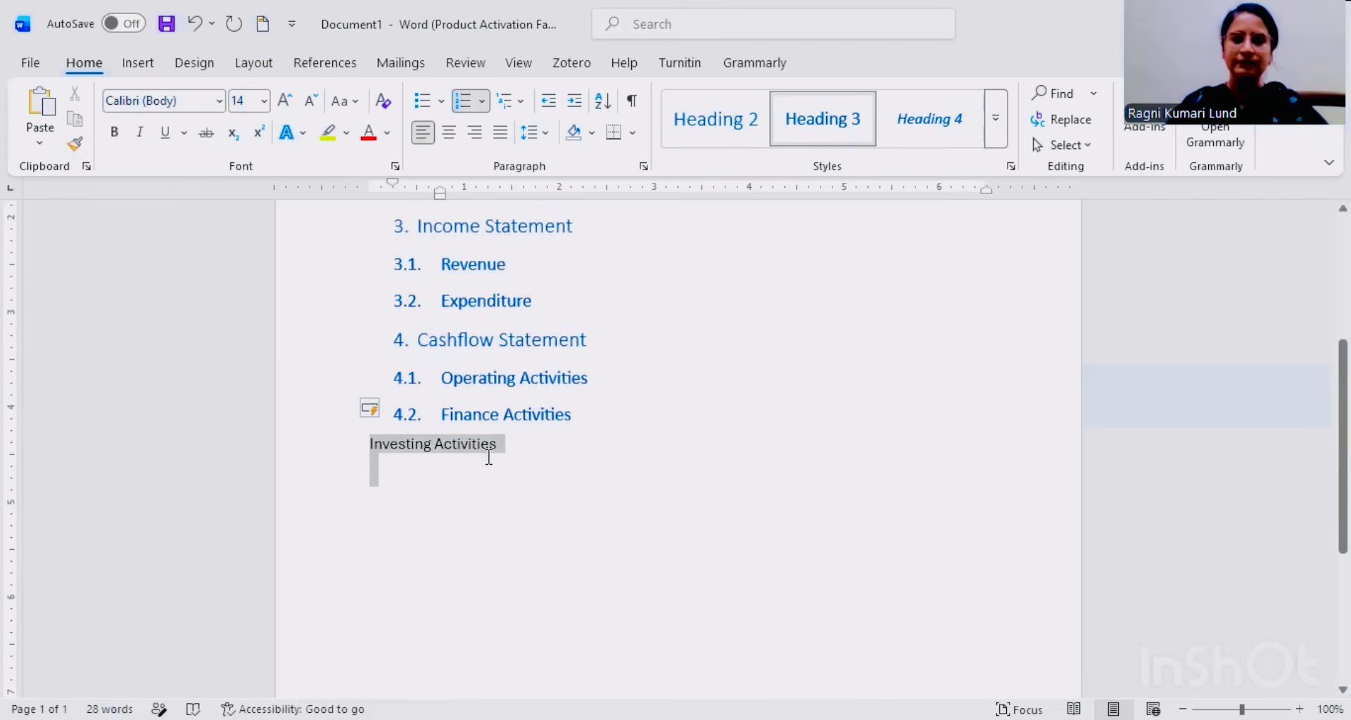
{"action": "left_click", "coordinate": [829, 128]}
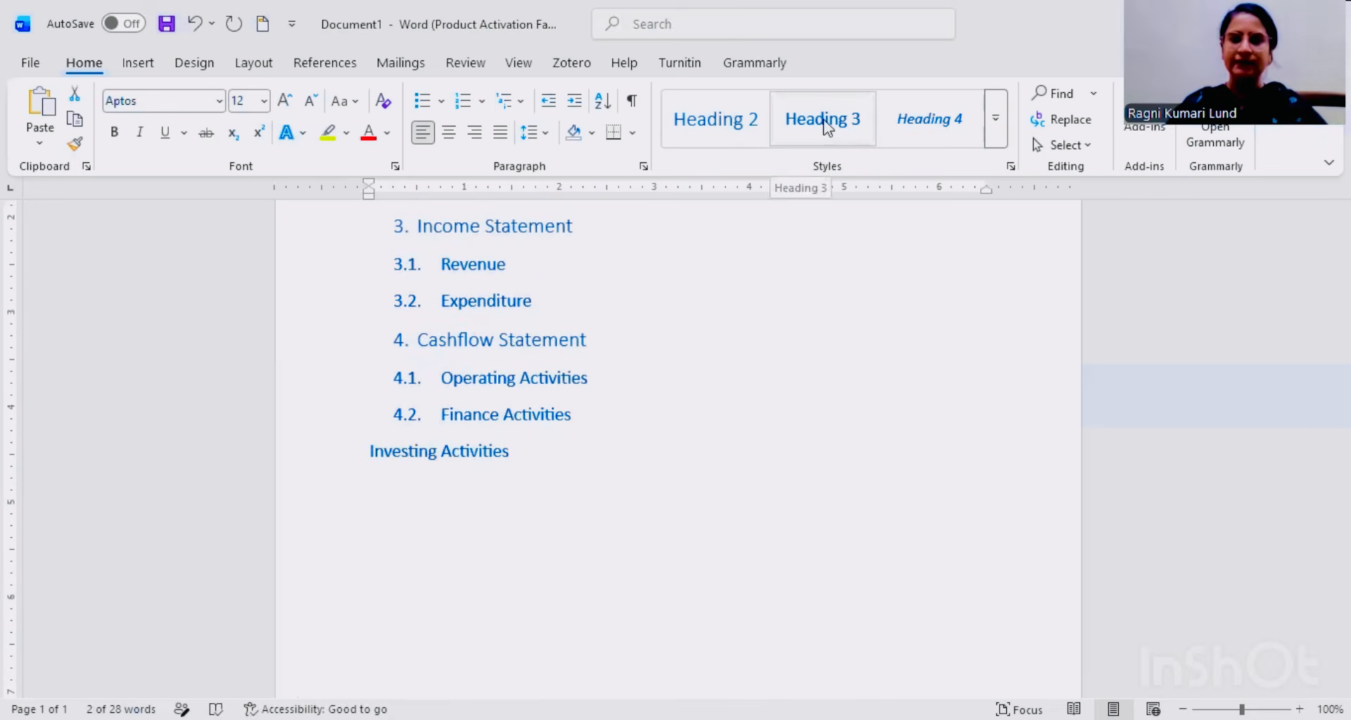
{"action": "left_click", "coordinate": [375, 451]}
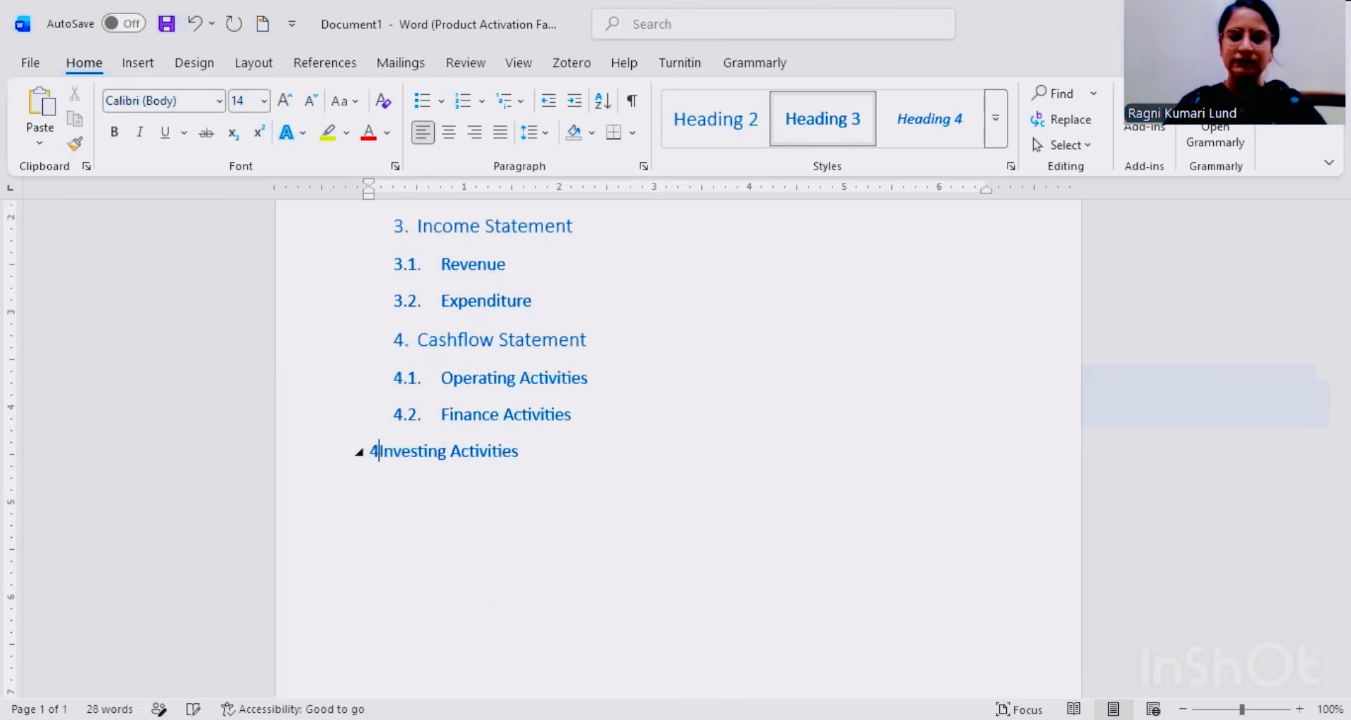
{"action": "type", "text": "4."}
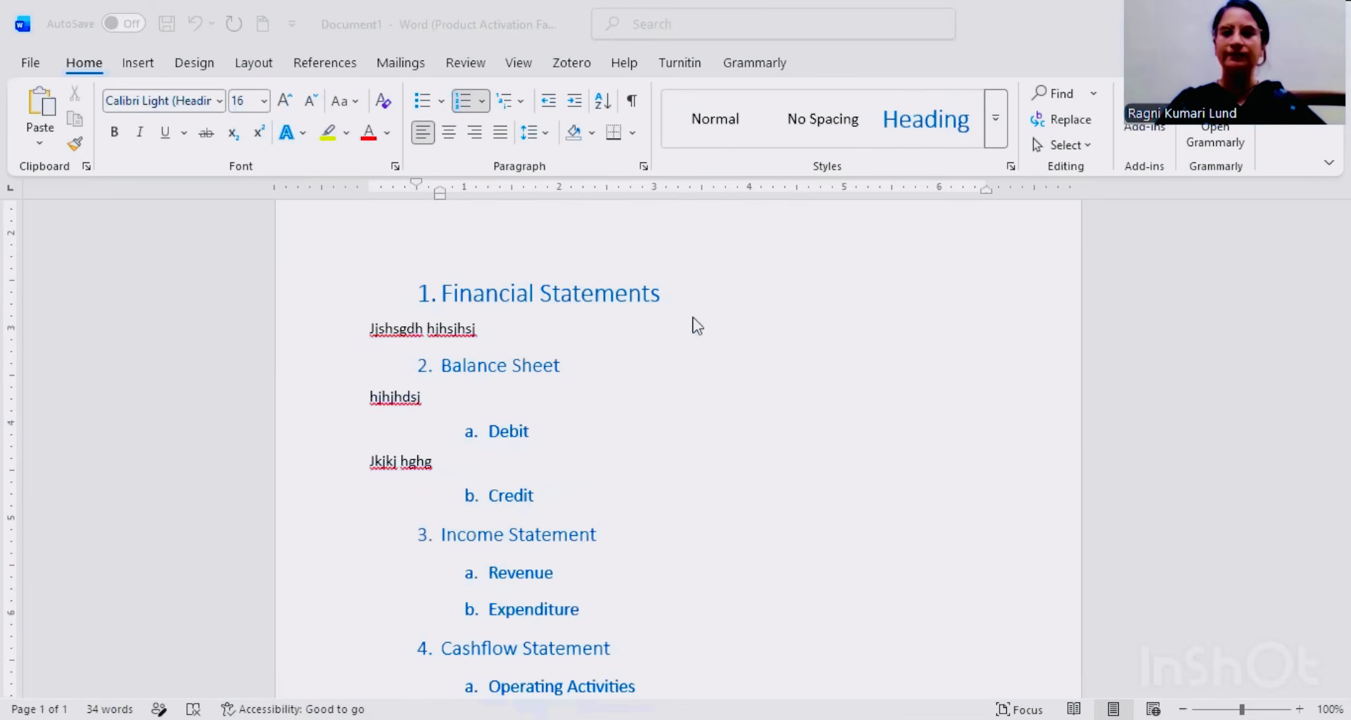
Step: Insert an Automatic Table 2 table of contents in the blank space above the Financial Statements heading
{"action": "scroll", "coordinate": [695, 325], "scroll_direction": "up", "scroll_amount": 4}
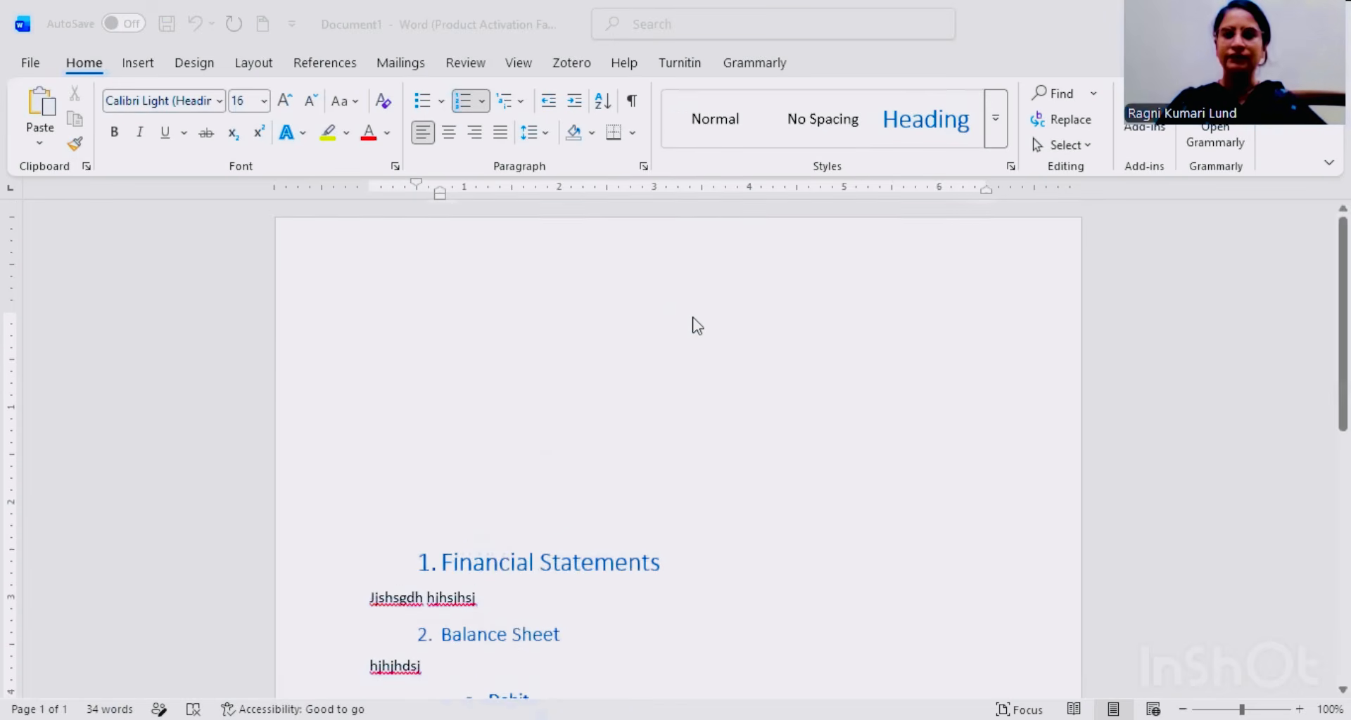
{"action": "left_click", "coordinate": [433, 324]}
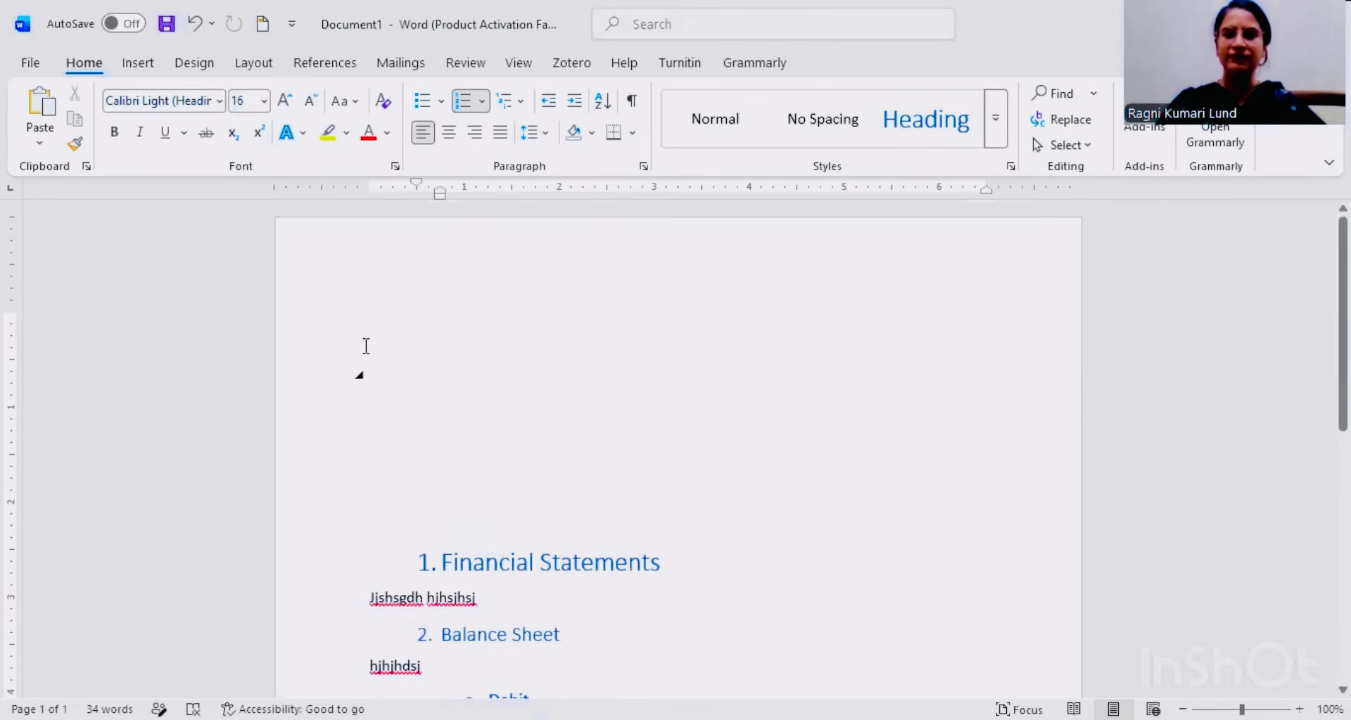
{"action": "left_click", "coordinate": [398, 343]}
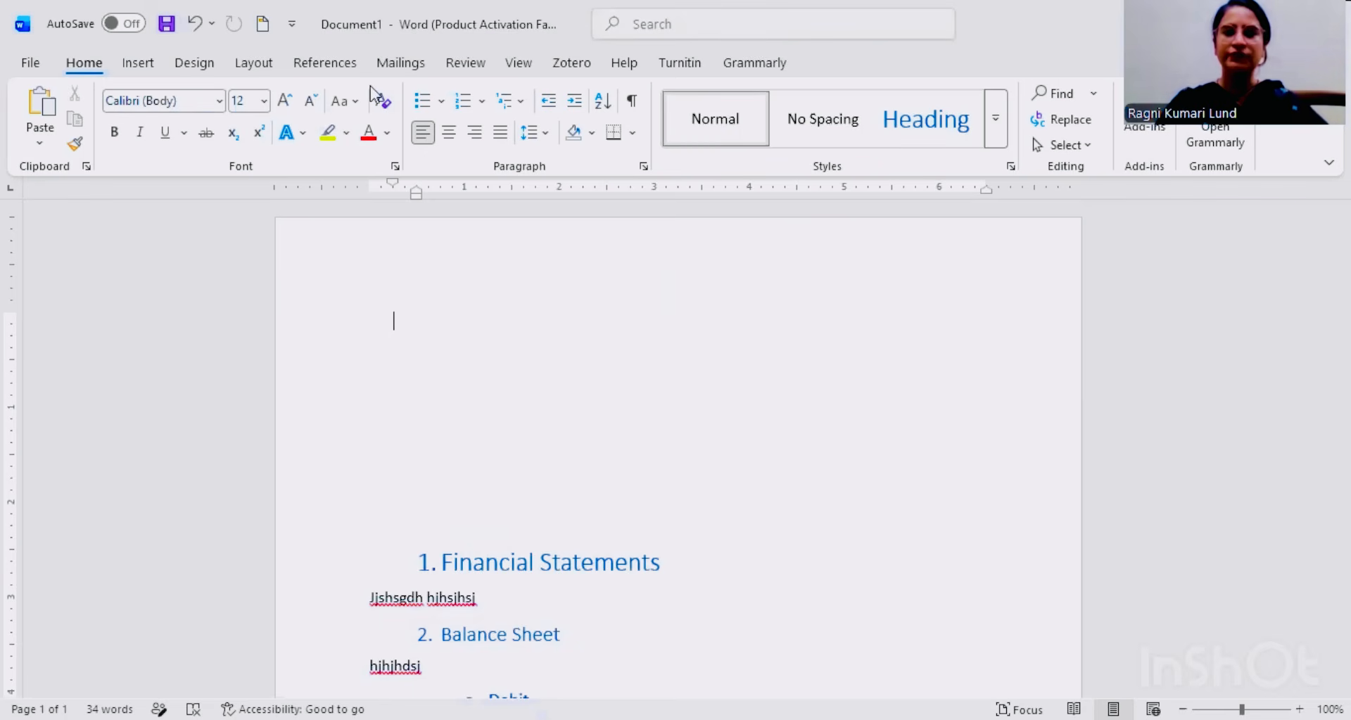
{"action": "left_click", "coordinate": [346, 76]}
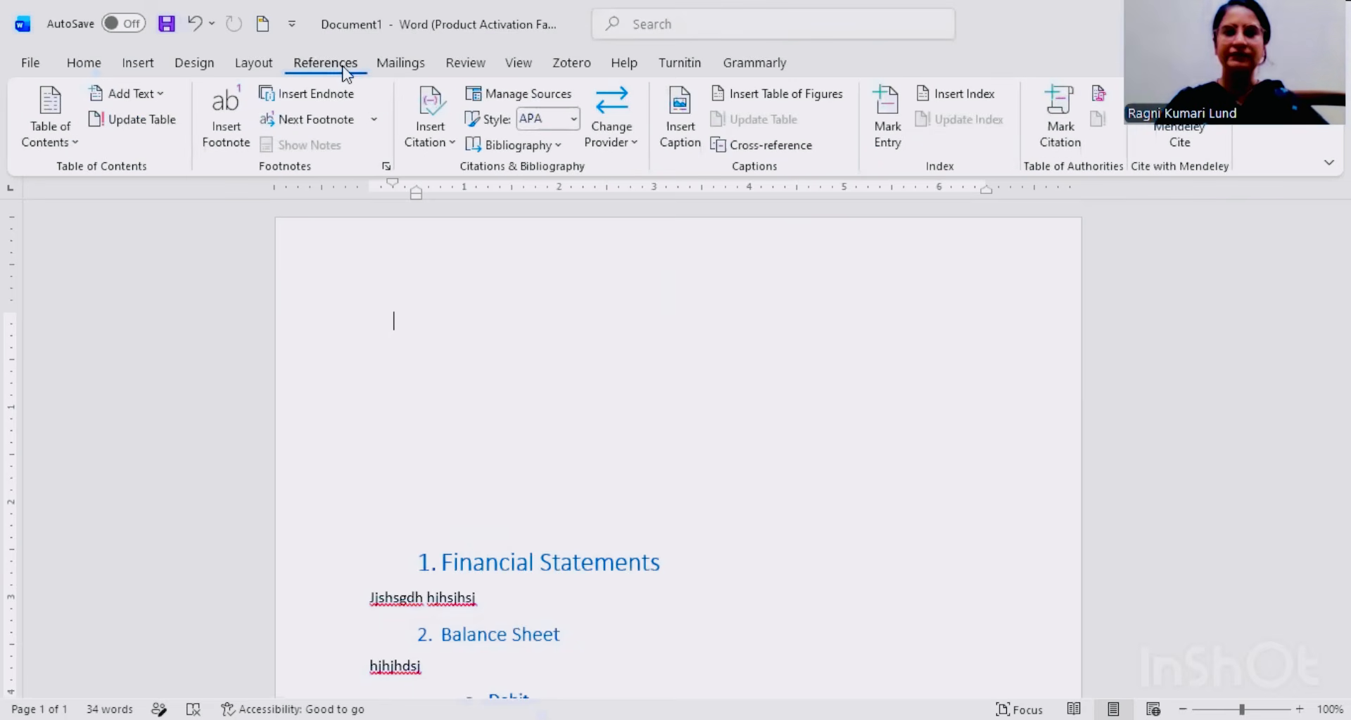
{"action": "left_click", "coordinate": [51, 144]}
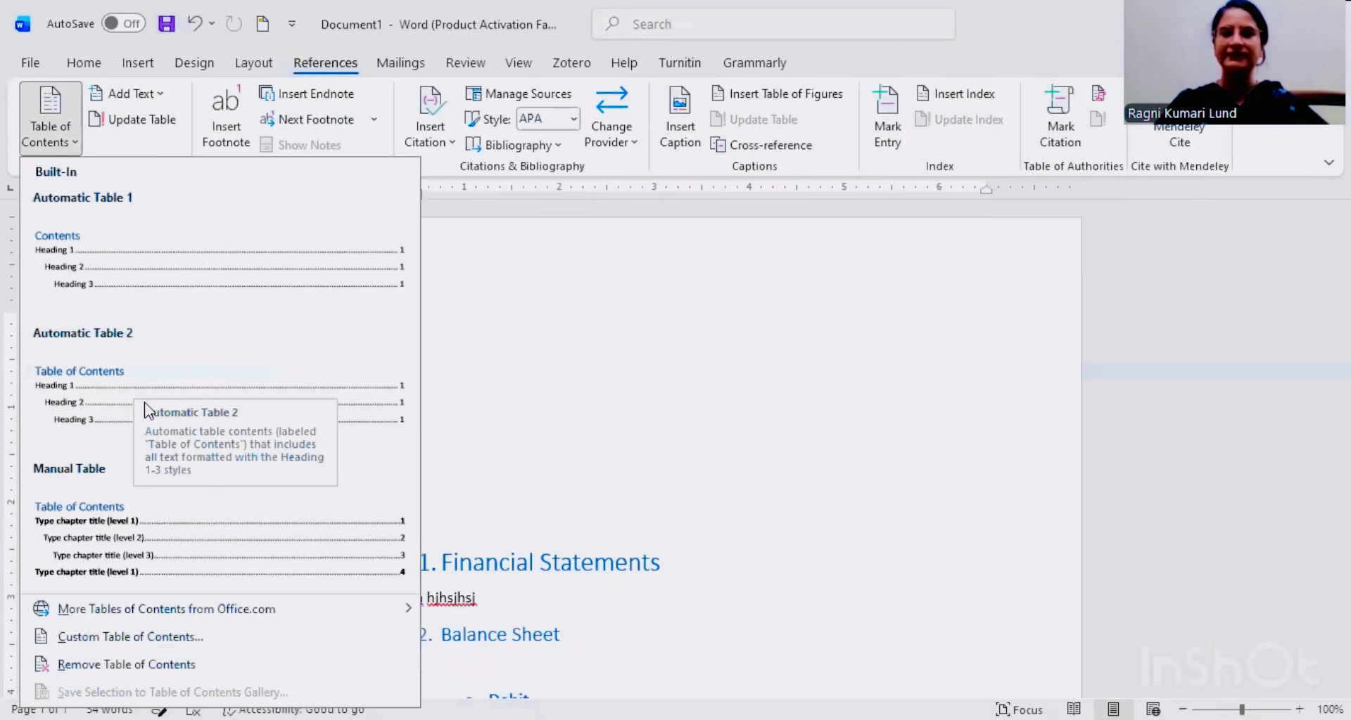
{"action": "left_click", "coordinate": [99, 416]}
{"action": "scroll", "coordinate": [611, 342], "scroll_direction": "up", "scroll_amount": 6}
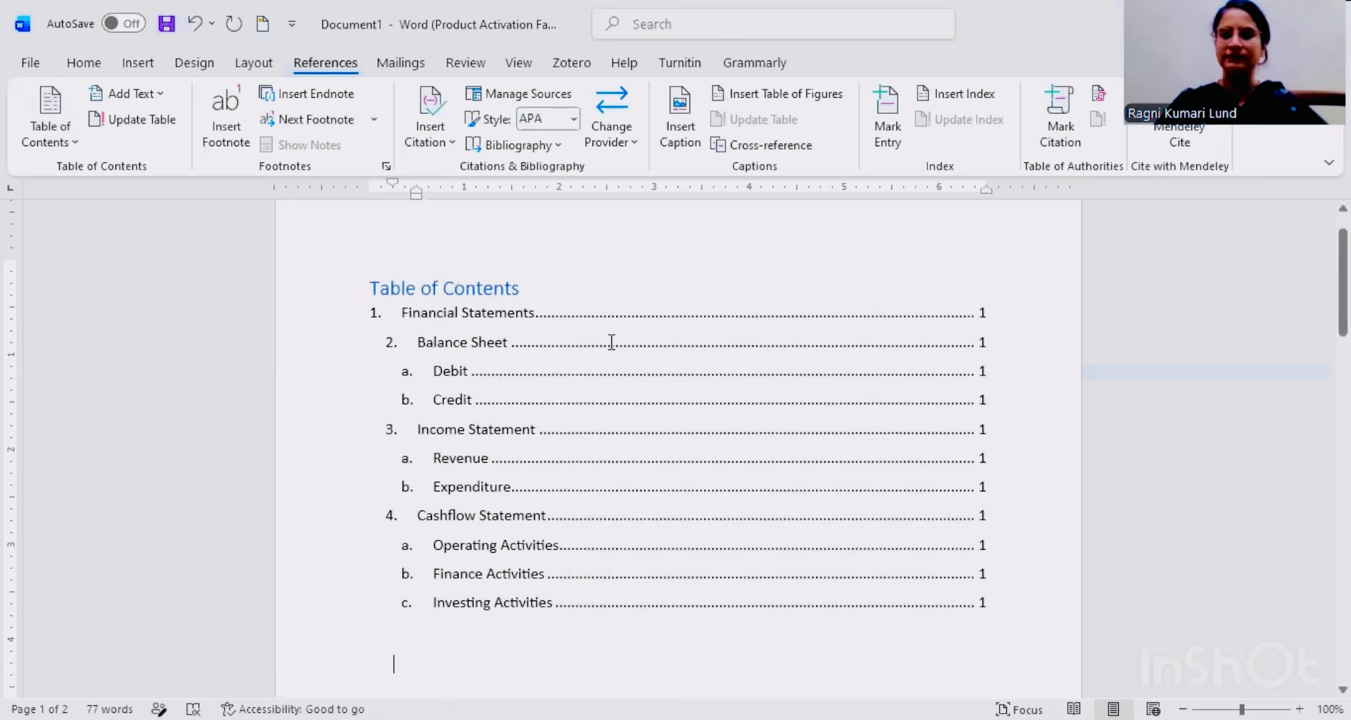
Step: Remove the Automatic Table 2 table of contents from the document
{"action": "scroll", "coordinate": [612, 343], "scroll_direction": "down", "scroll_amount": 2}
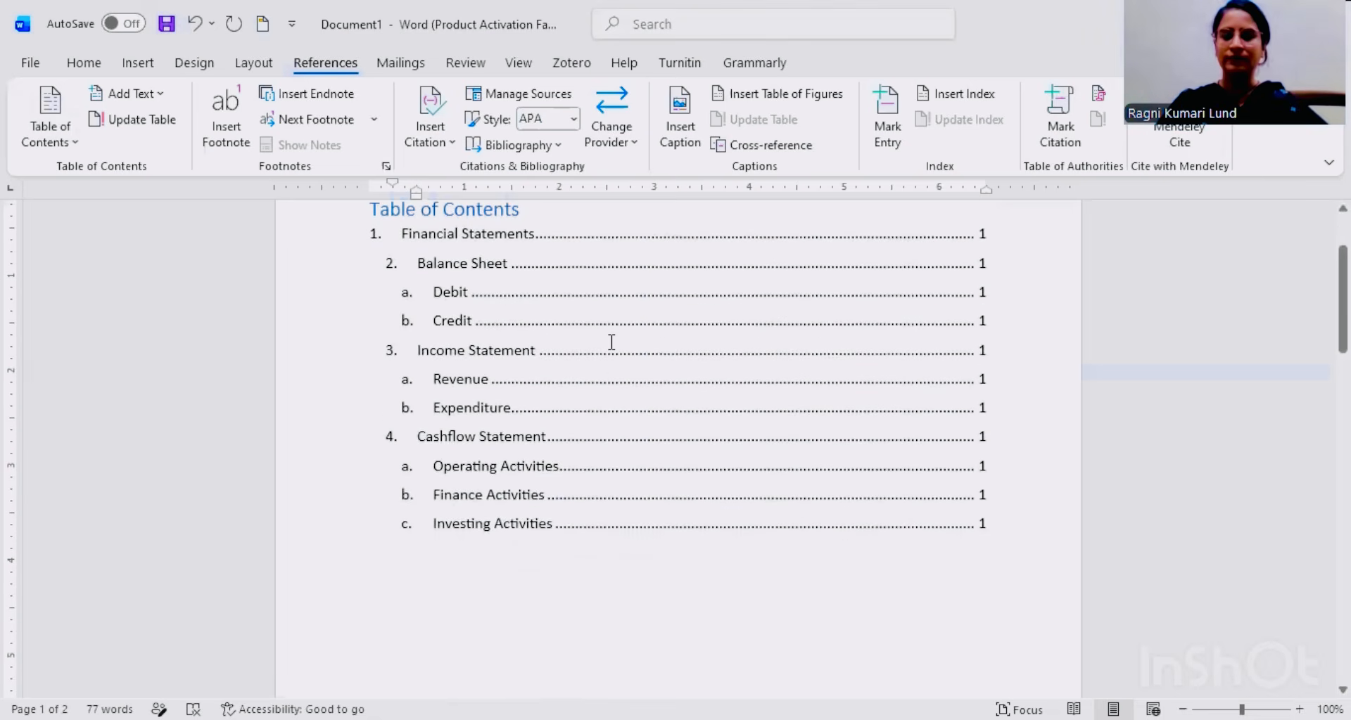
{"action": "left_click", "coordinate": [63, 147]}
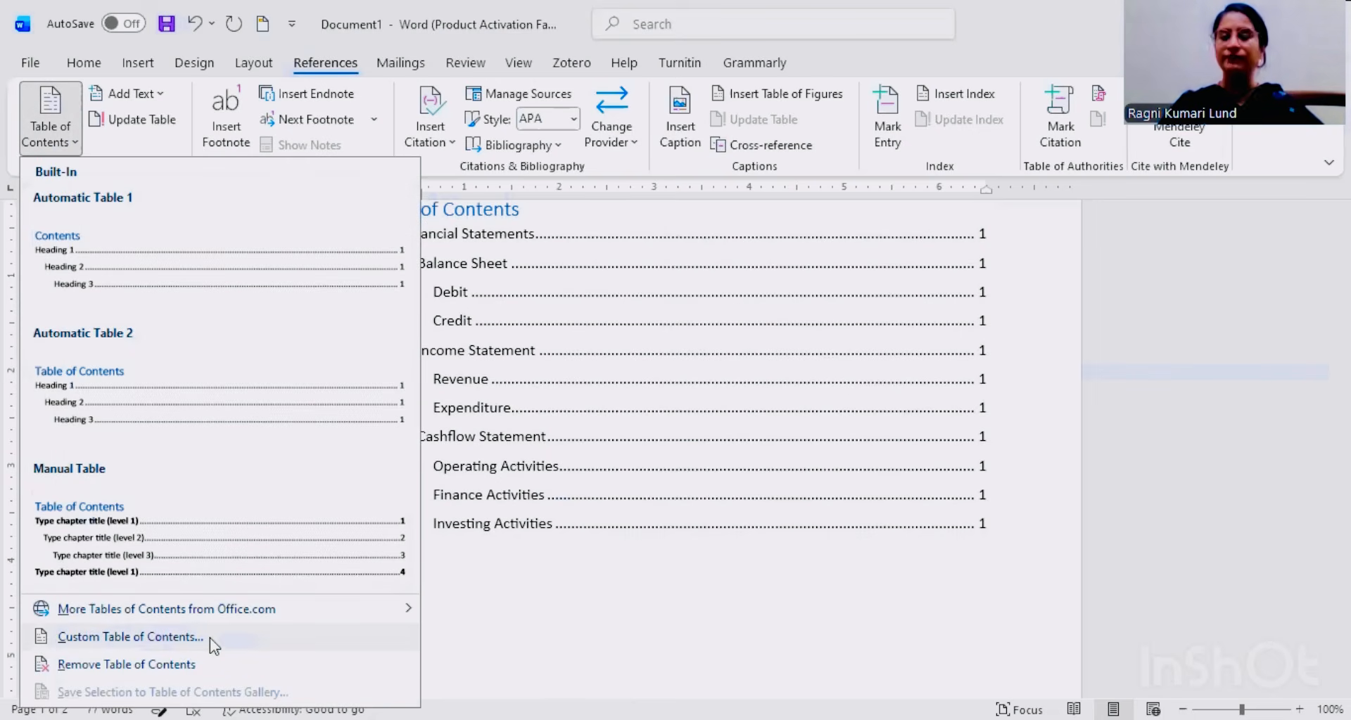
{"action": "left_click", "coordinate": [181, 668]}
Step: Insert an Automatic Table 1 table of contents at the start of the document, above Financial Statements
{"action": "scroll", "coordinate": [534, 354], "scroll_direction": "up", "scroll_amount": 2}
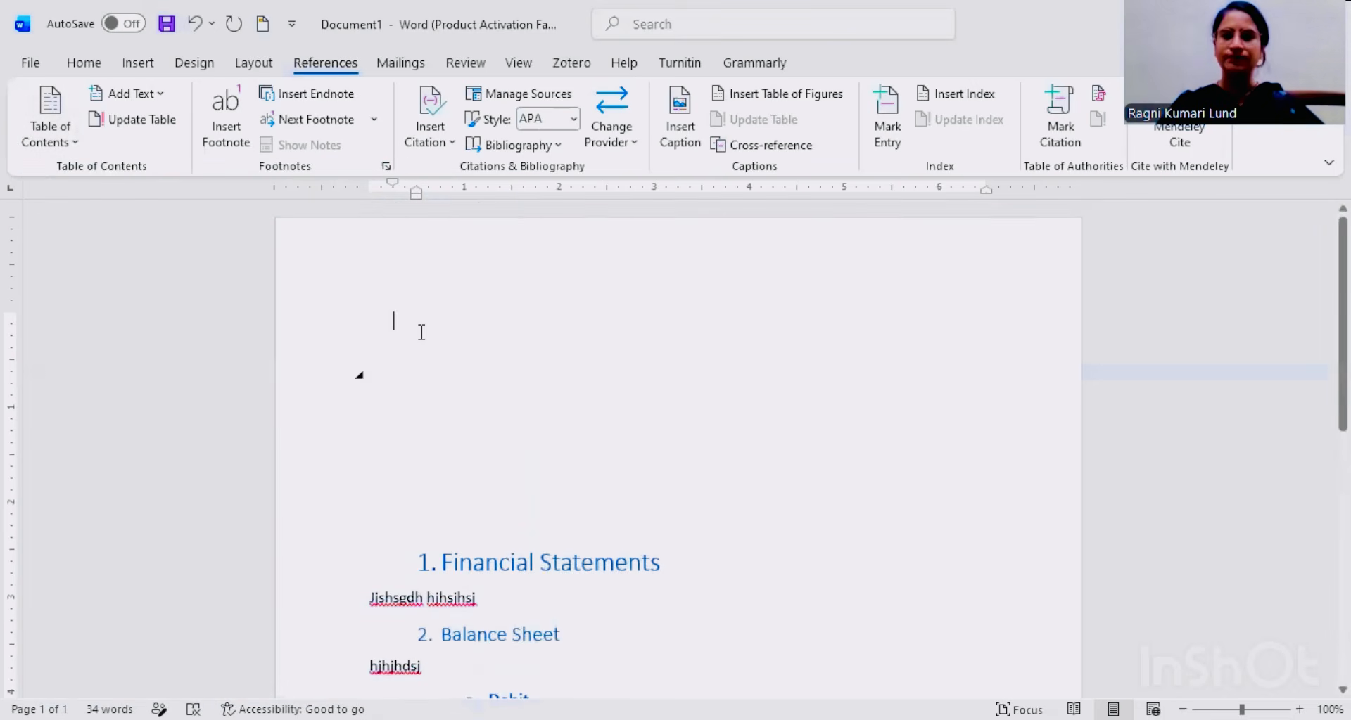
{"action": "left_click", "coordinate": [71, 144]}
{"action": "left_click", "coordinate": [143, 264]}
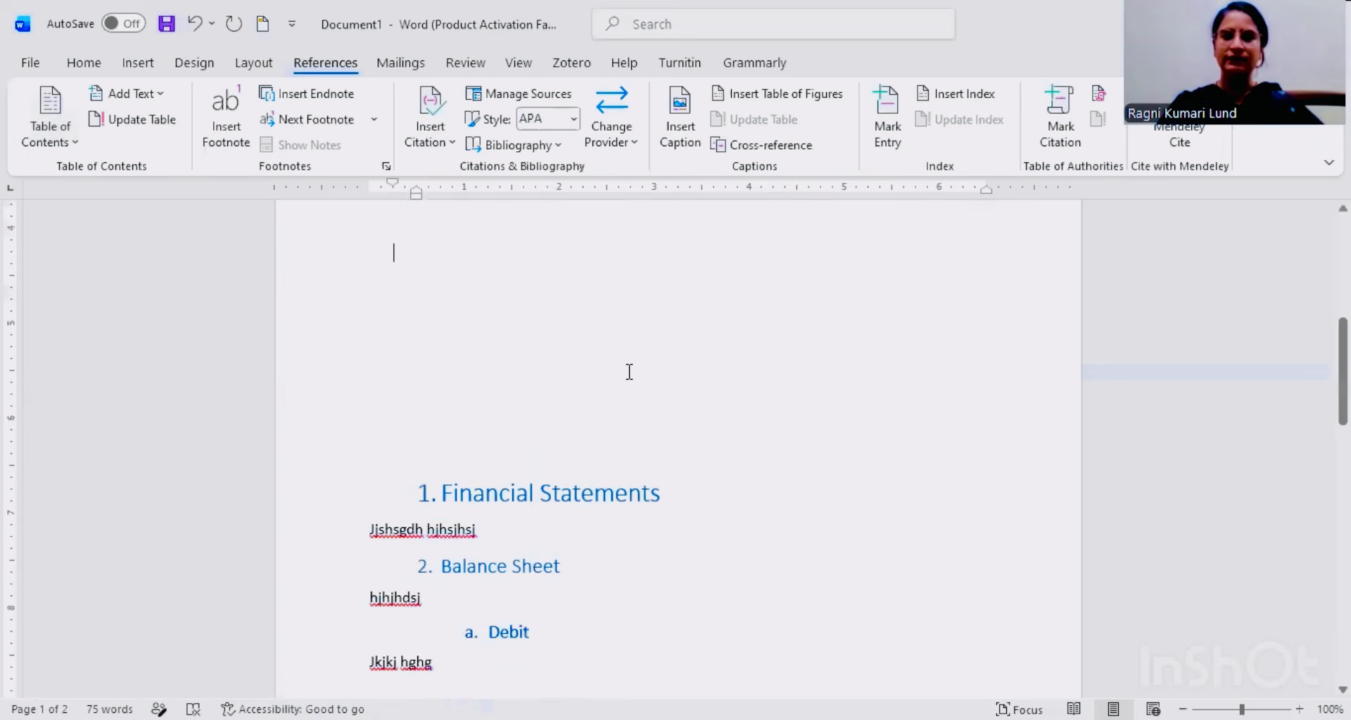
{"action": "scroll", "coordinate": [629, 372], "scroll_direction": "down", "scroll_amount": 3}
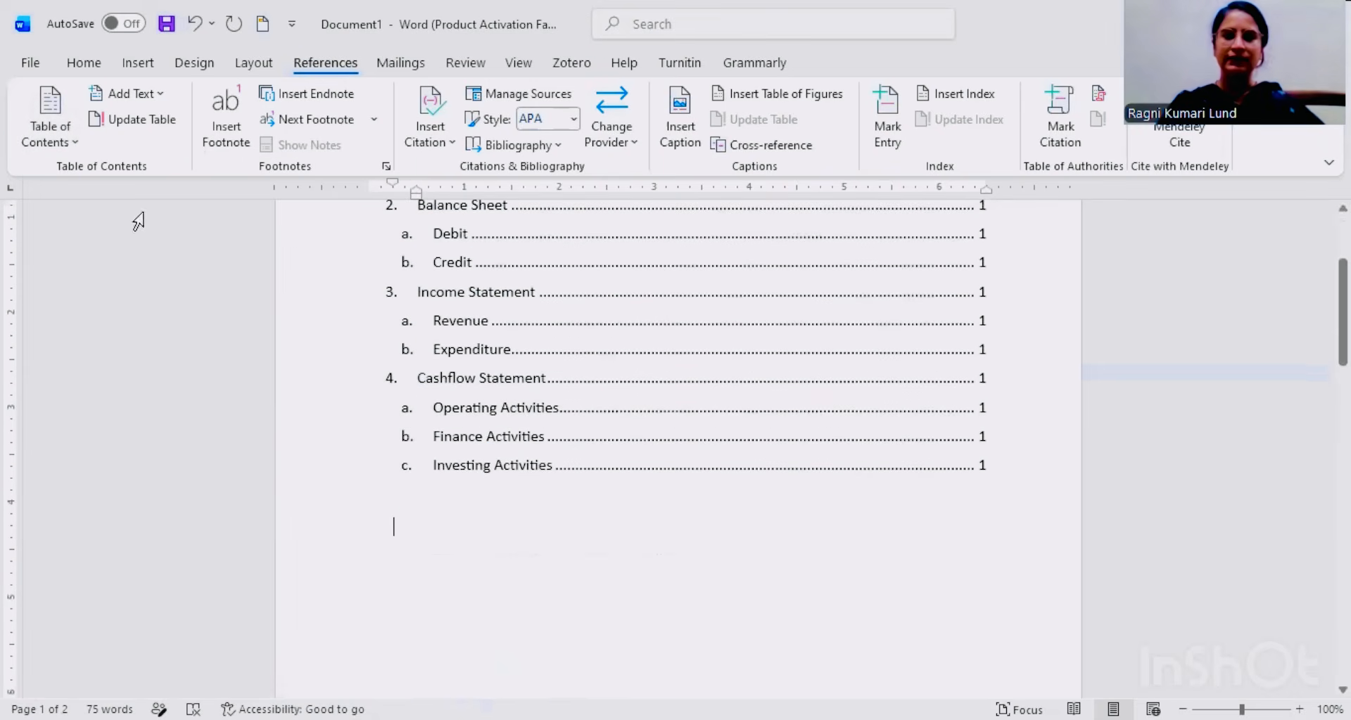
Step: Examine the custom table of contents settings and the TOC levels assigned to the heading styles, leaving them as they are
{"action": "left_click", "coordinate": [61, 147]}
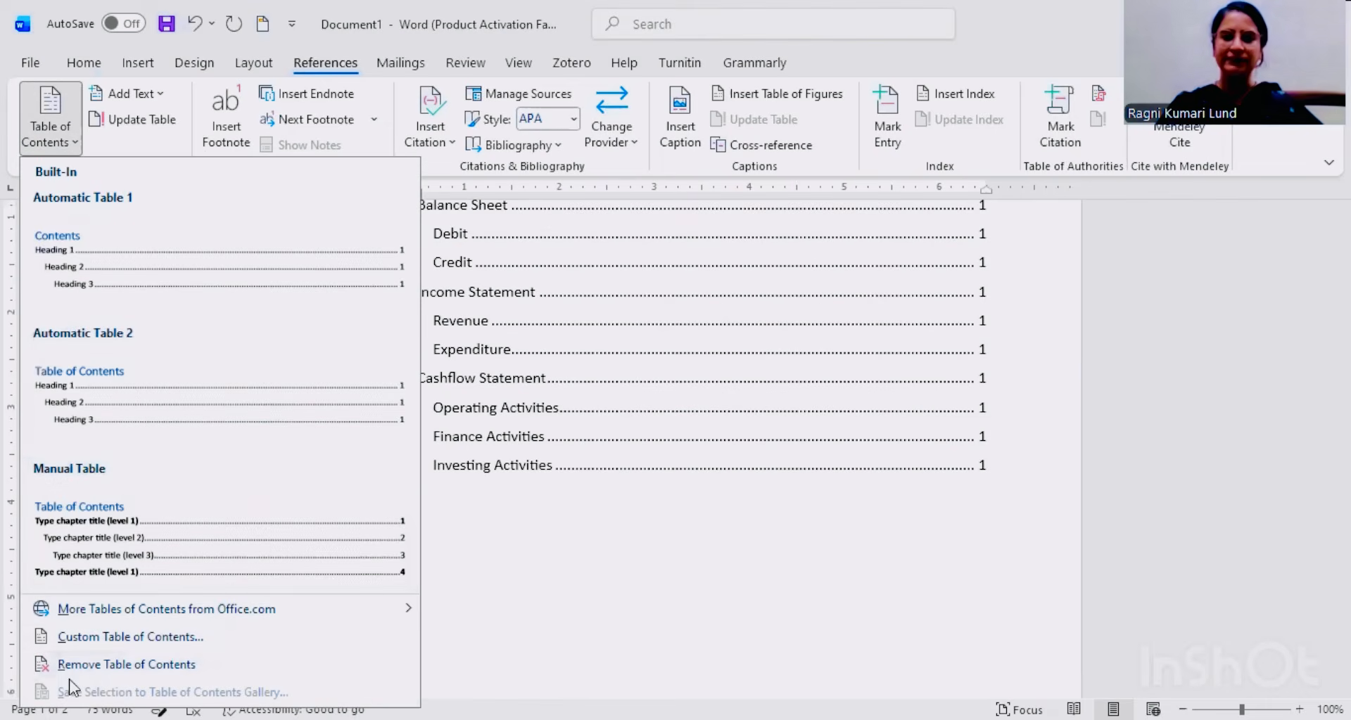
{"action": "left_click", "coordinate": [130, 638]}
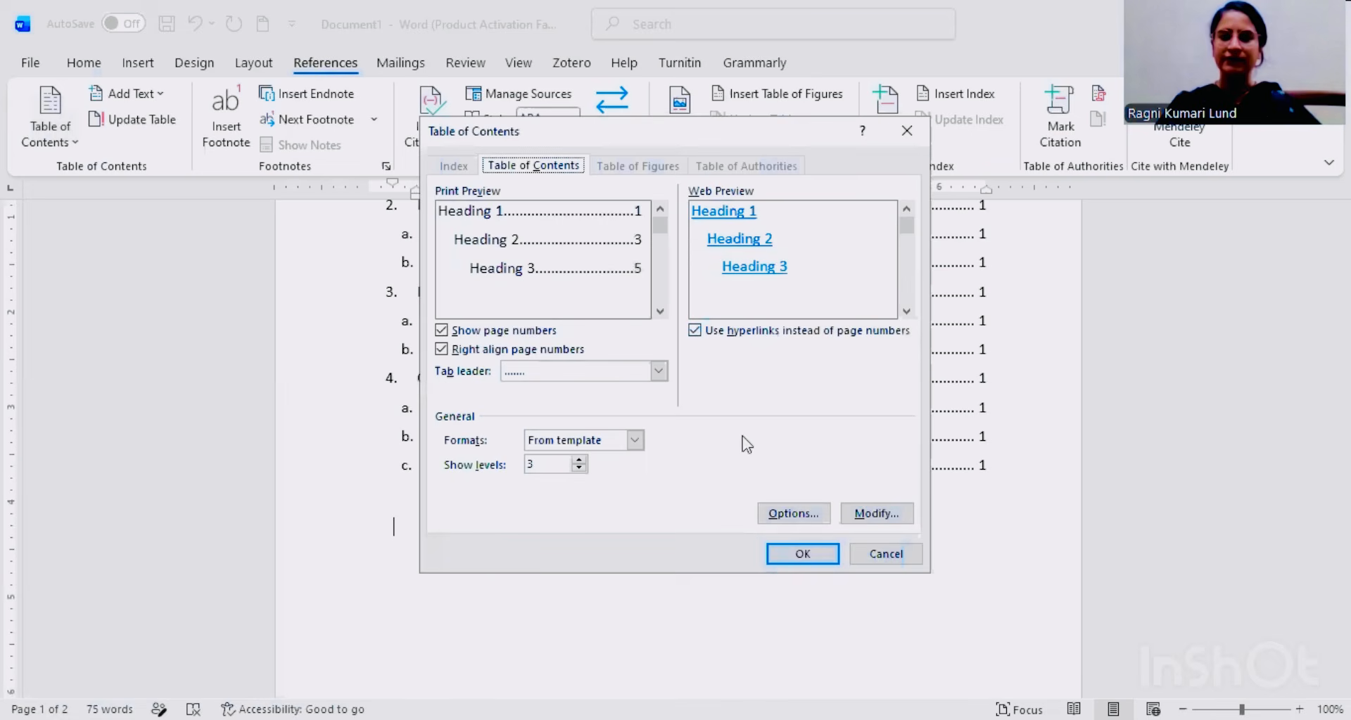
{"action": "left_click", "coordinate": [790, 516]}
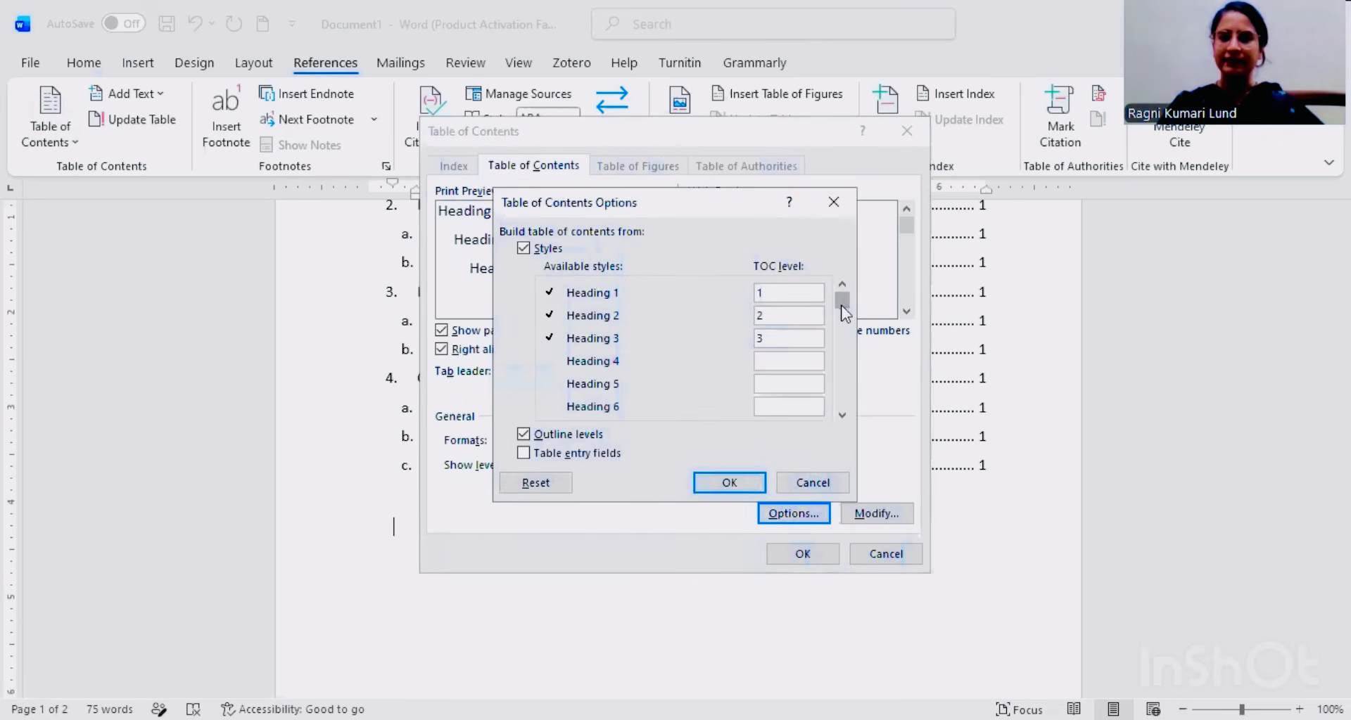
{"action": "left_click_drag", "start_coordinate": [844, 314], "coordinate": [845, 283]}
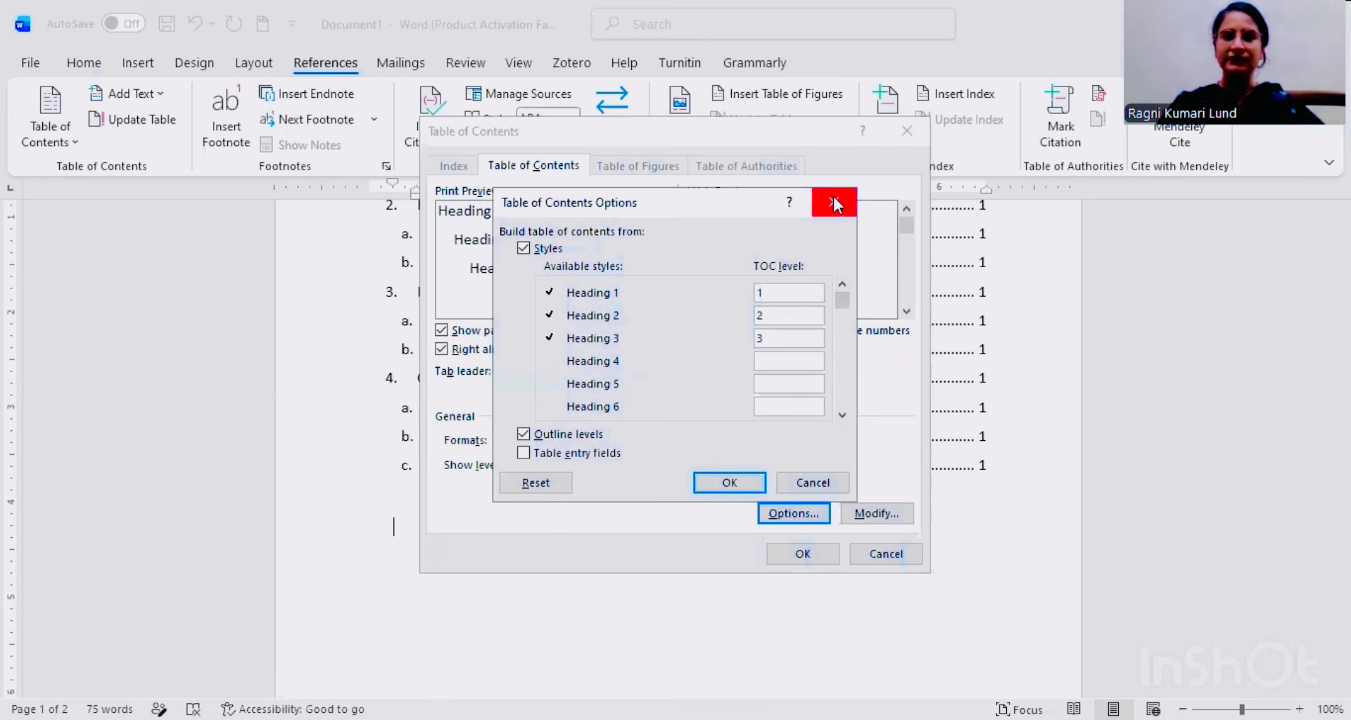
{"action": "left_click", "coordinate": [835, 204]}
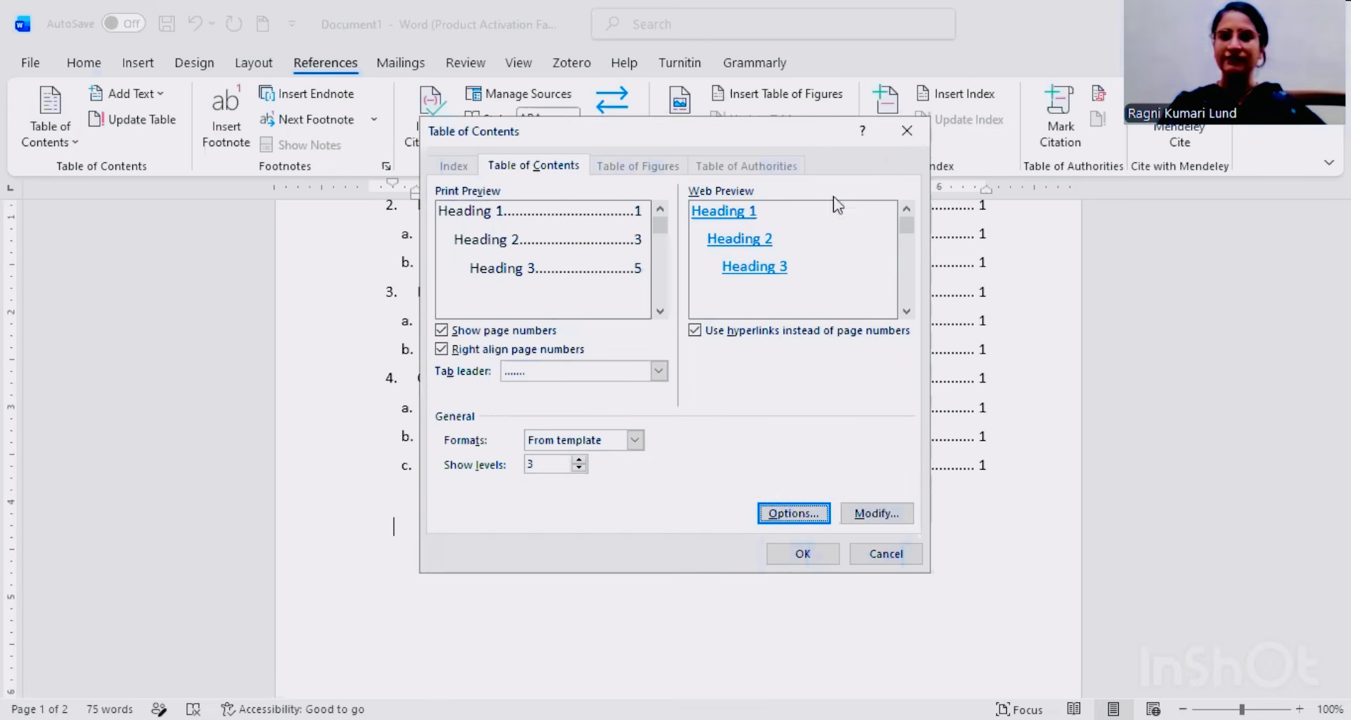
{"action": "left_click", "coordinate": [905, 133]}
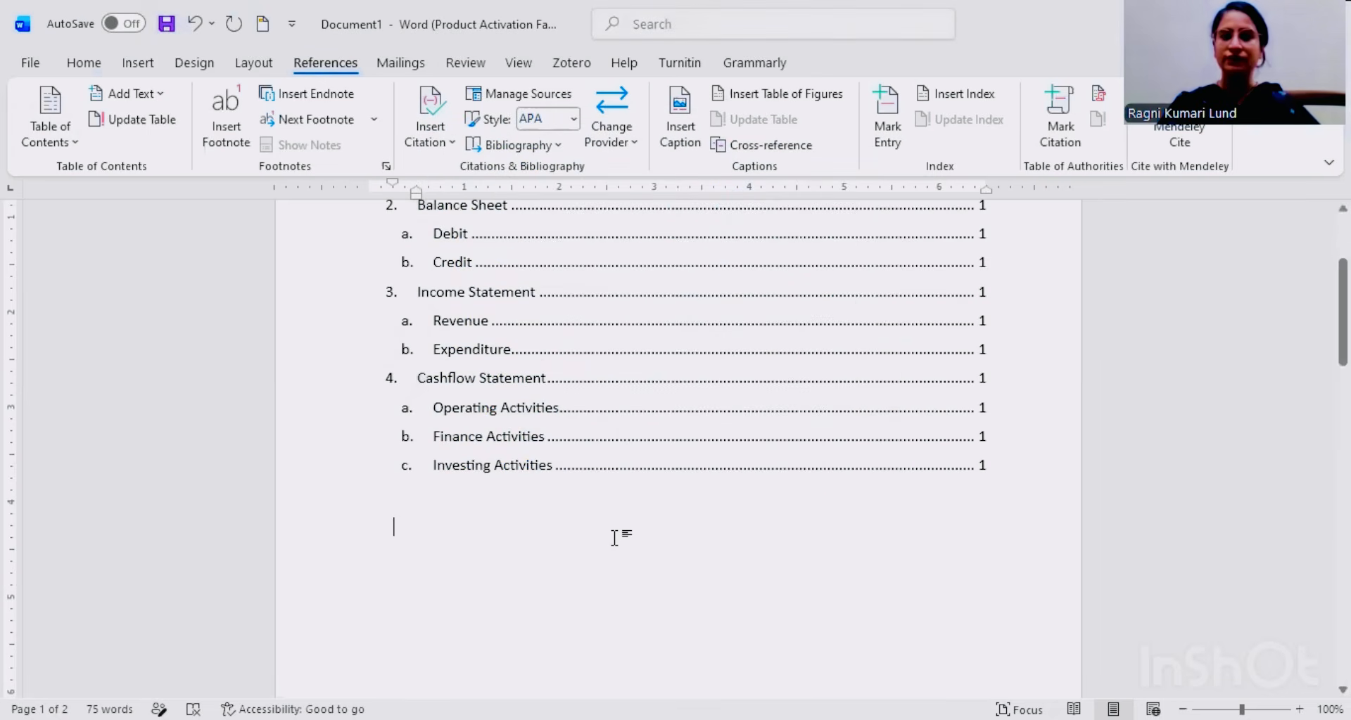
Step: Apply the Heading 4 style to the Debit heading under Balance Sheet by entering its name in Apply Styles
{"action": "scroll", "coordinate": [615, 538], "scroll_direction": "down", "scroll_amount": 10}
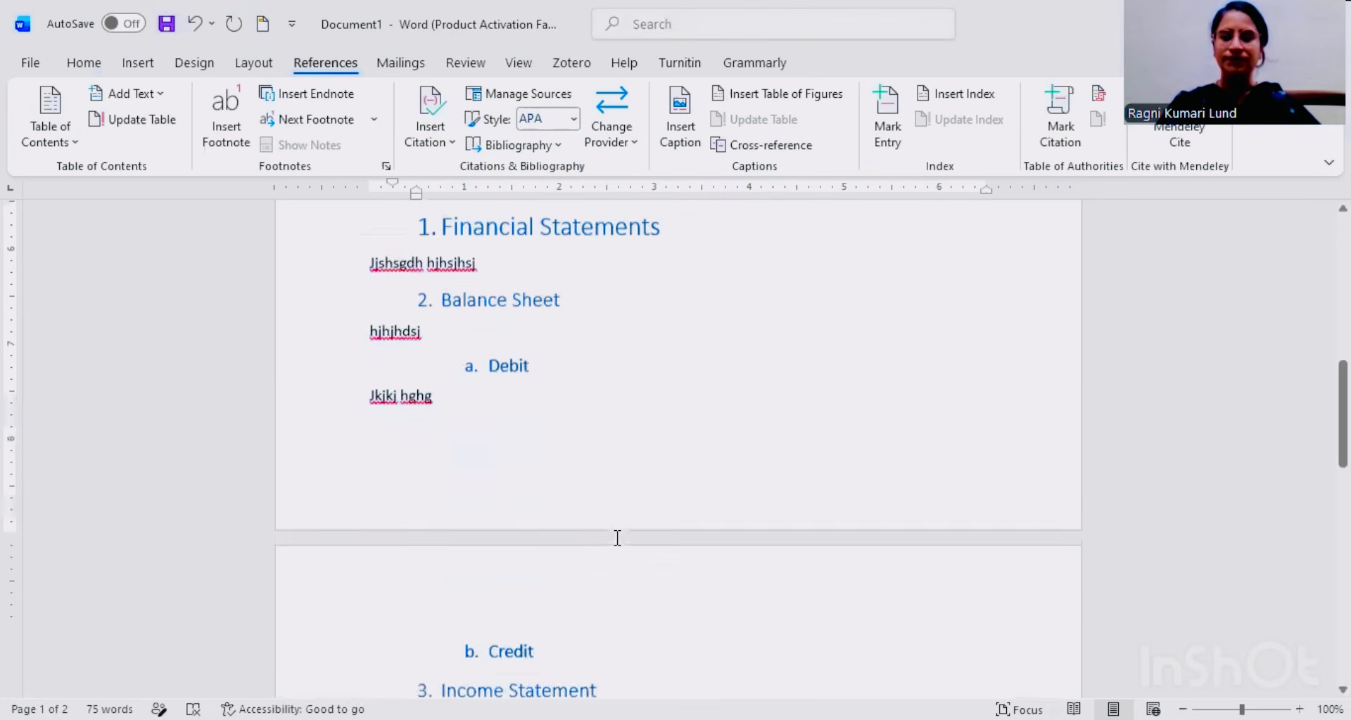
{"action": "scroll", "coordinate": [617, 538], "scroll_direction": "up", "scroll_amount": 3}
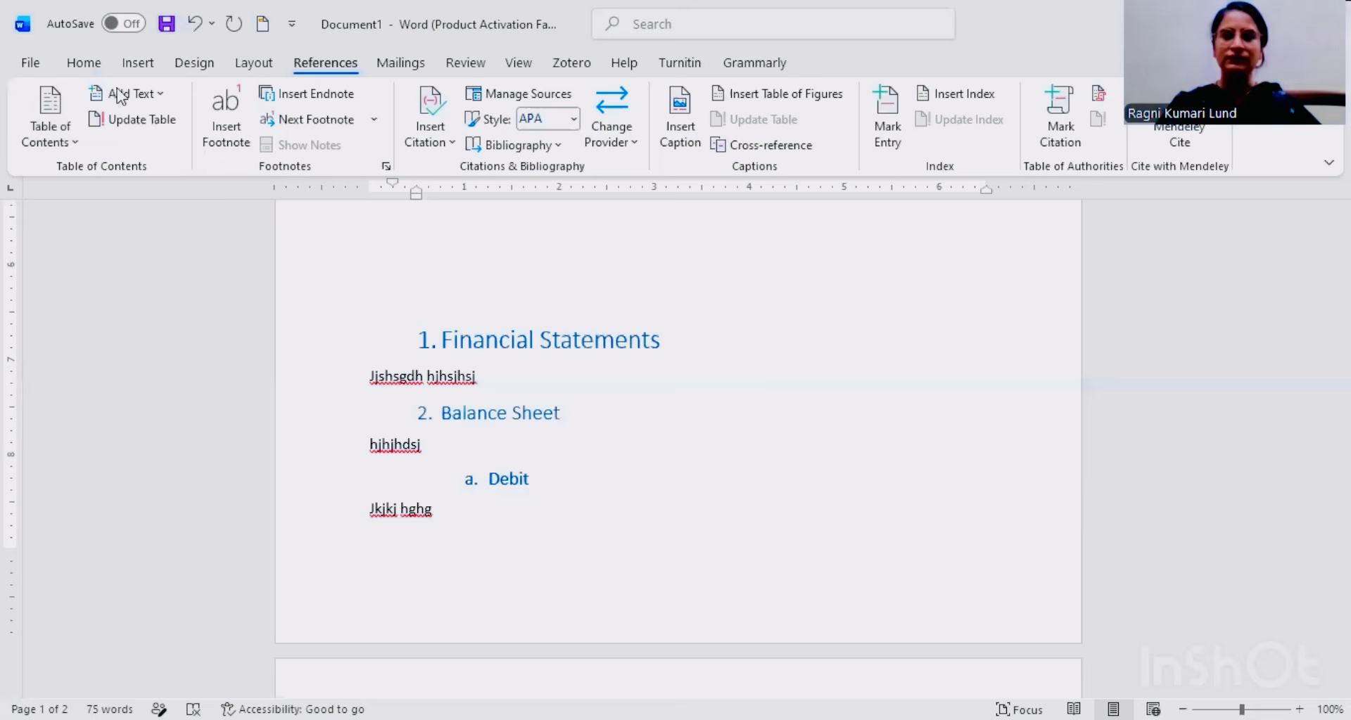
{"action": "left_click", "coordinate": [96, 68]}
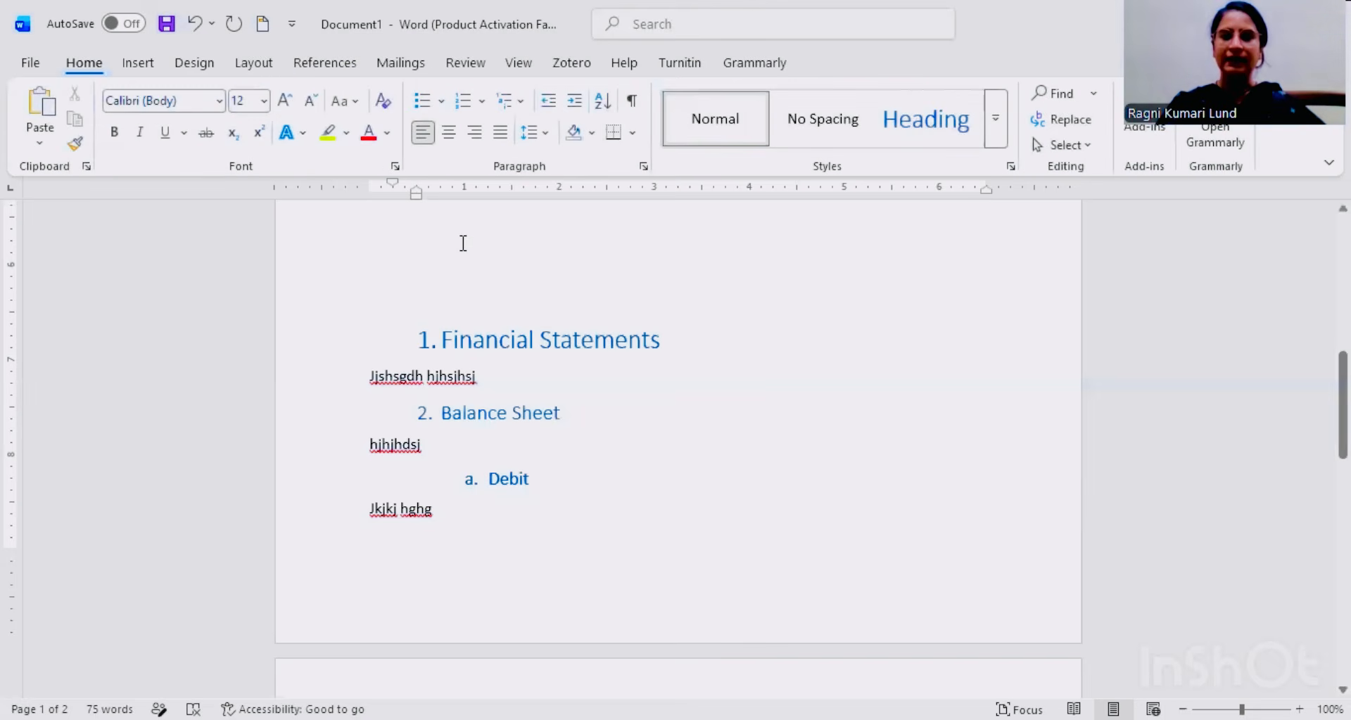
{"action": "double_click", "coordinate": [512, 482]}
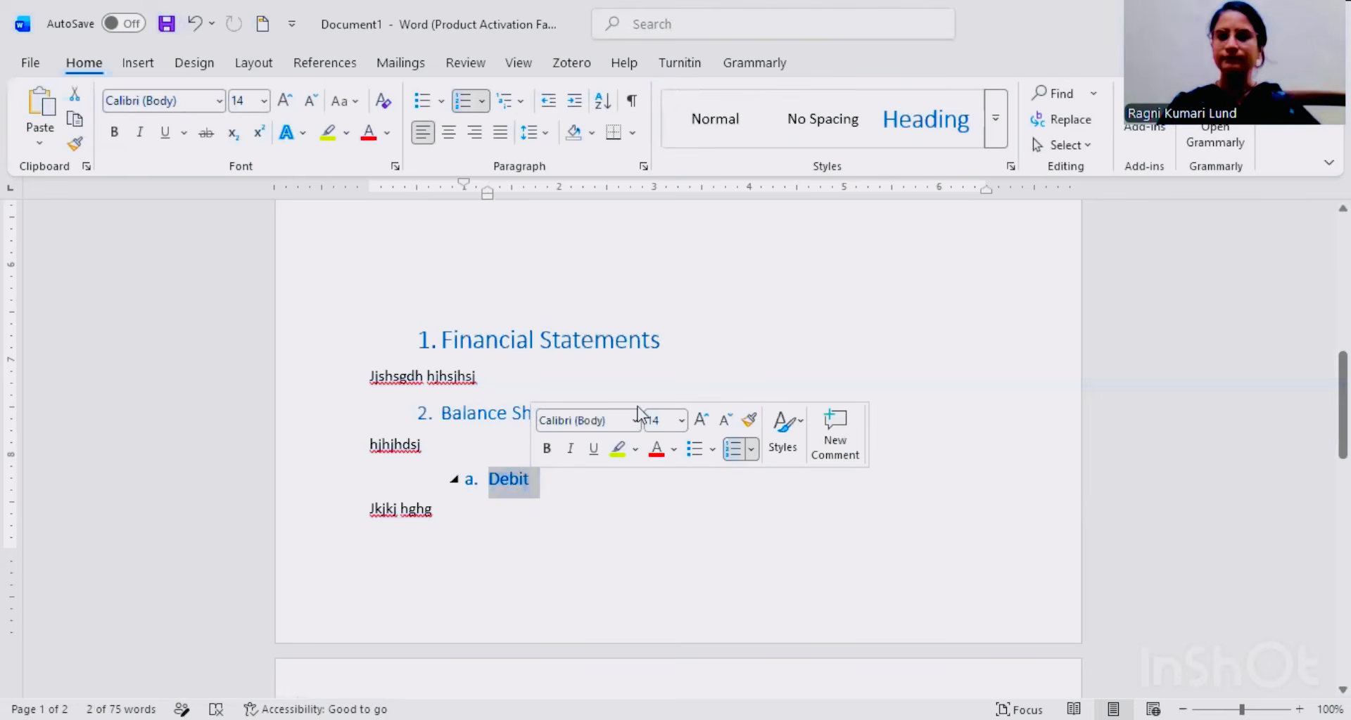
{"action": "left_click", "coordinate": [993, 131]}
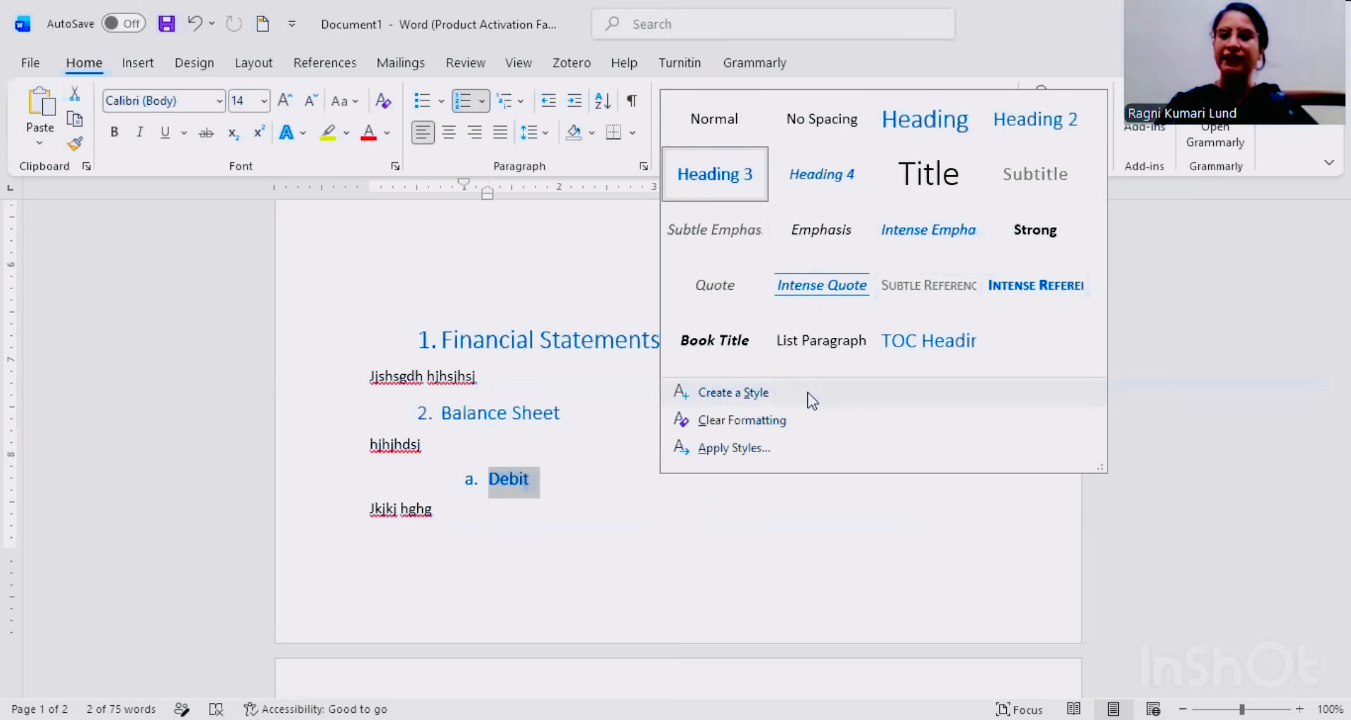
{"action": "left_click", "coordinate": [753, 451]}
{"action": "left_click", "coordinate": [697, 491]}
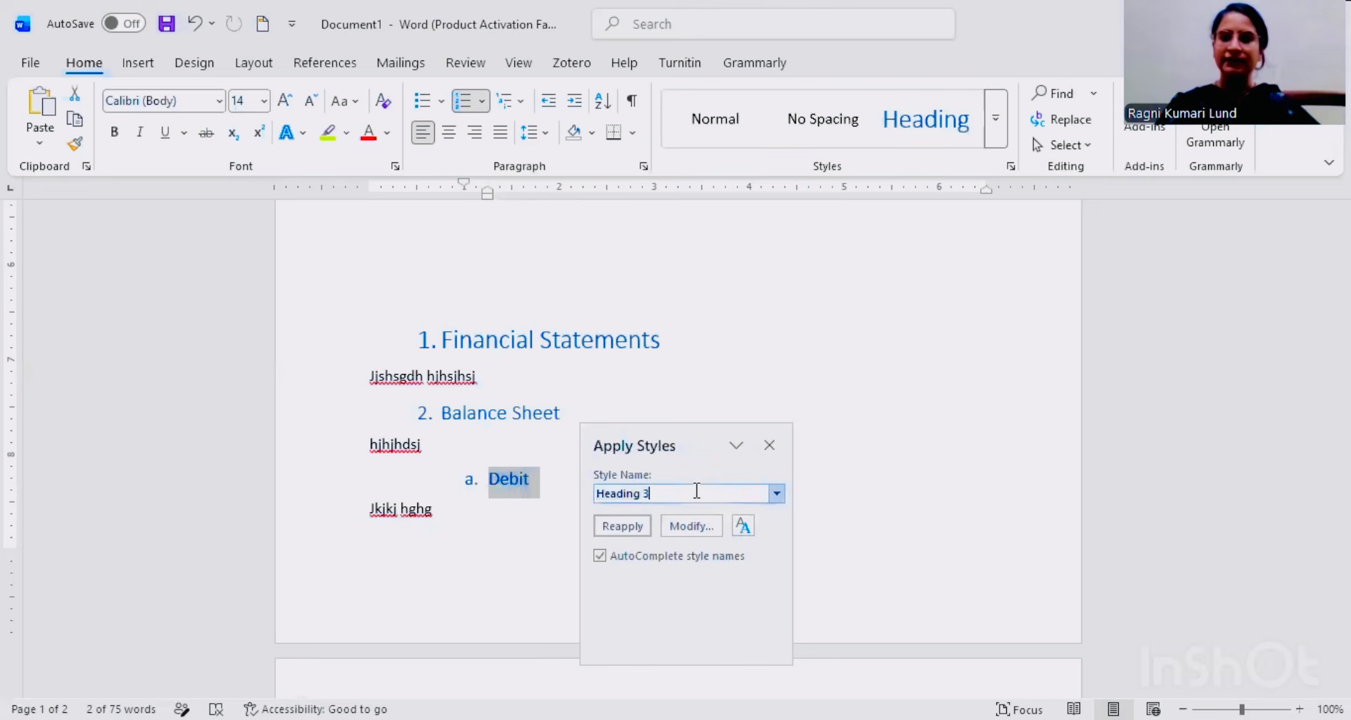
{"action": "key", "text": "BackSpace"}
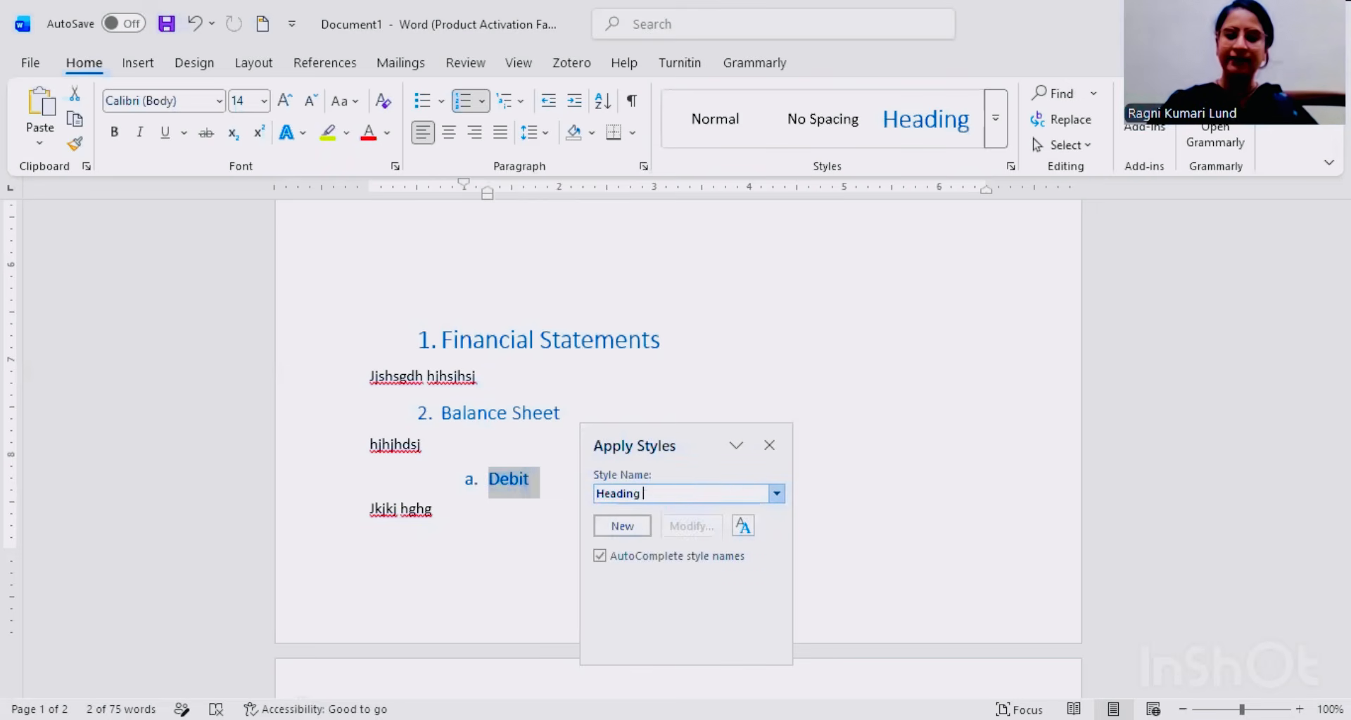
{"action": "type", "text": "4"}
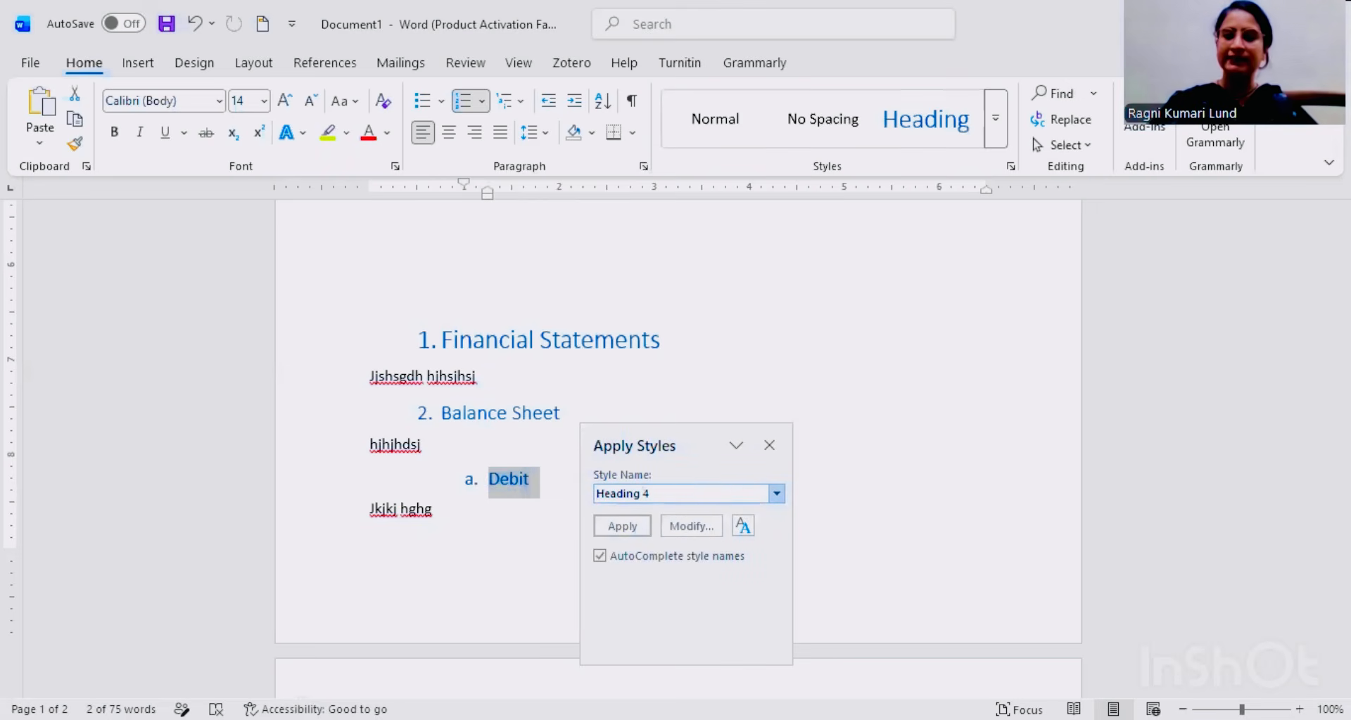
{"action": "key", "text": "Return"}
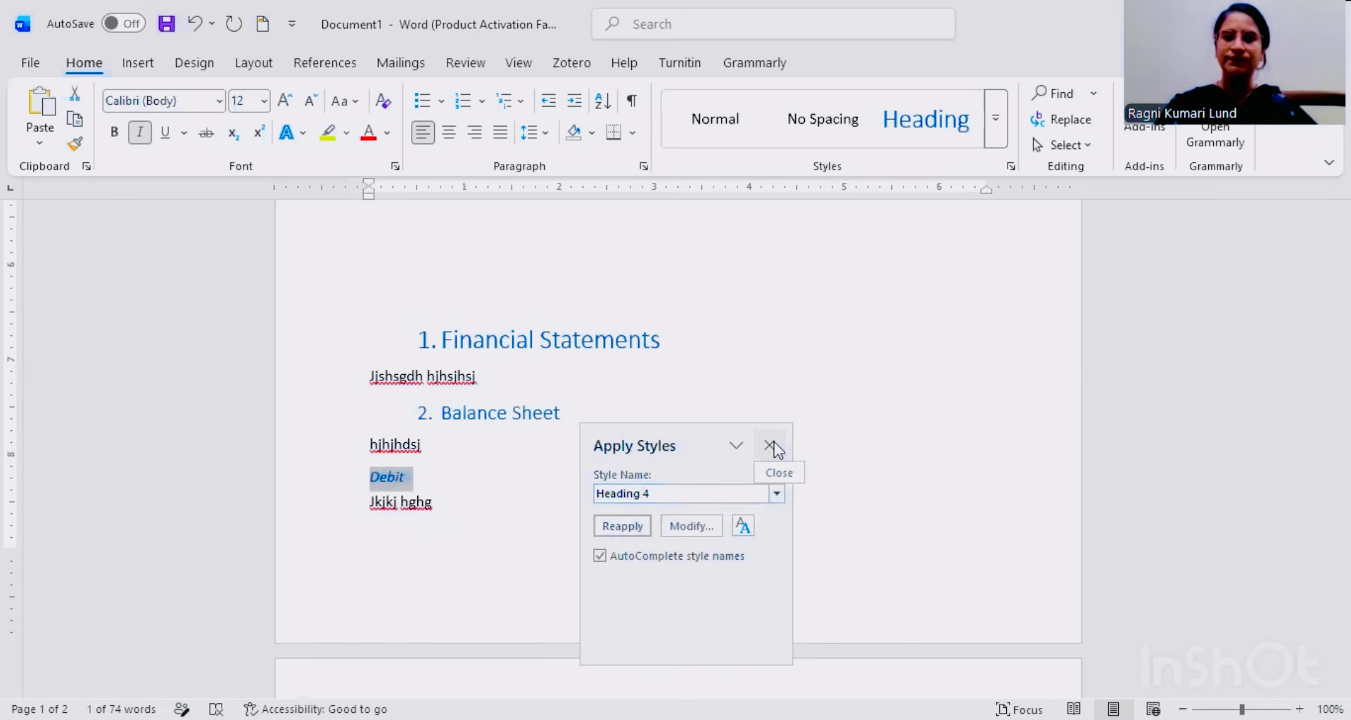
{"action": "left_click", "coordinate": [778, 444]}
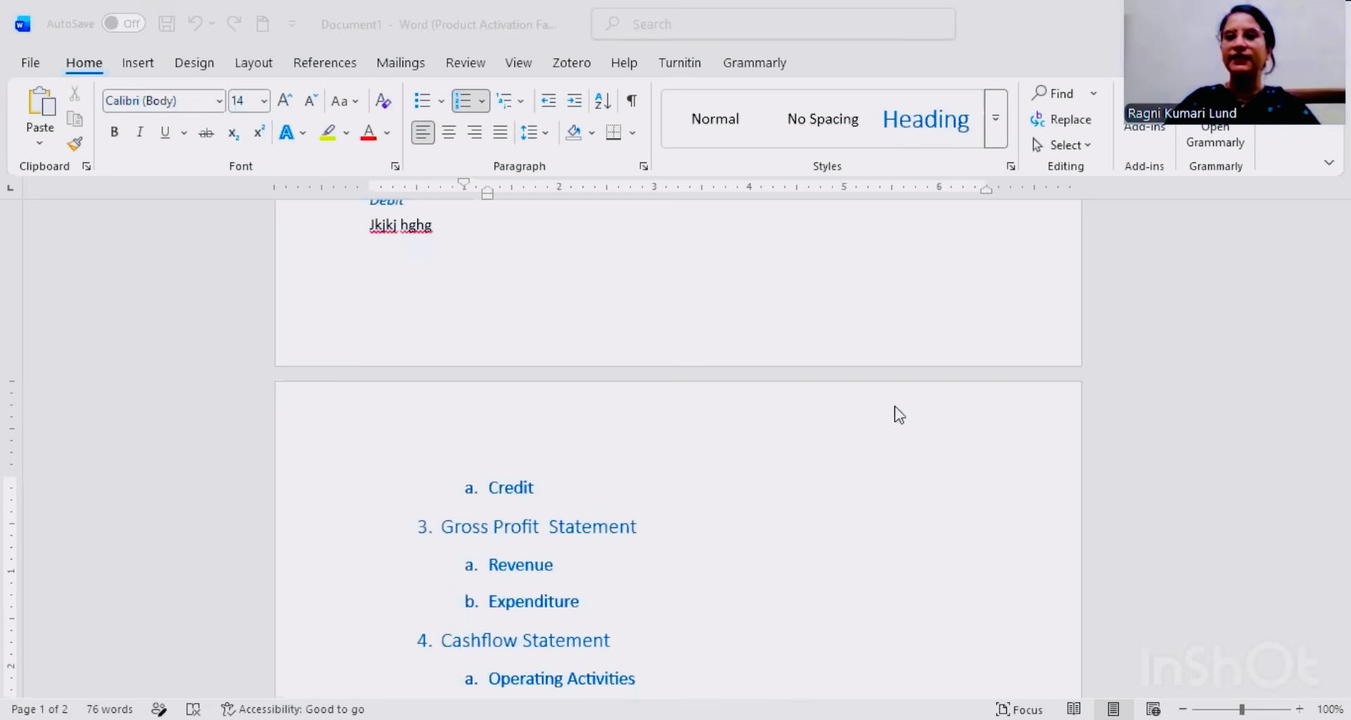
Step: Search the document for "Activities" and go to a match
{"action": "left_click", "coordinate": [1092, 96]}
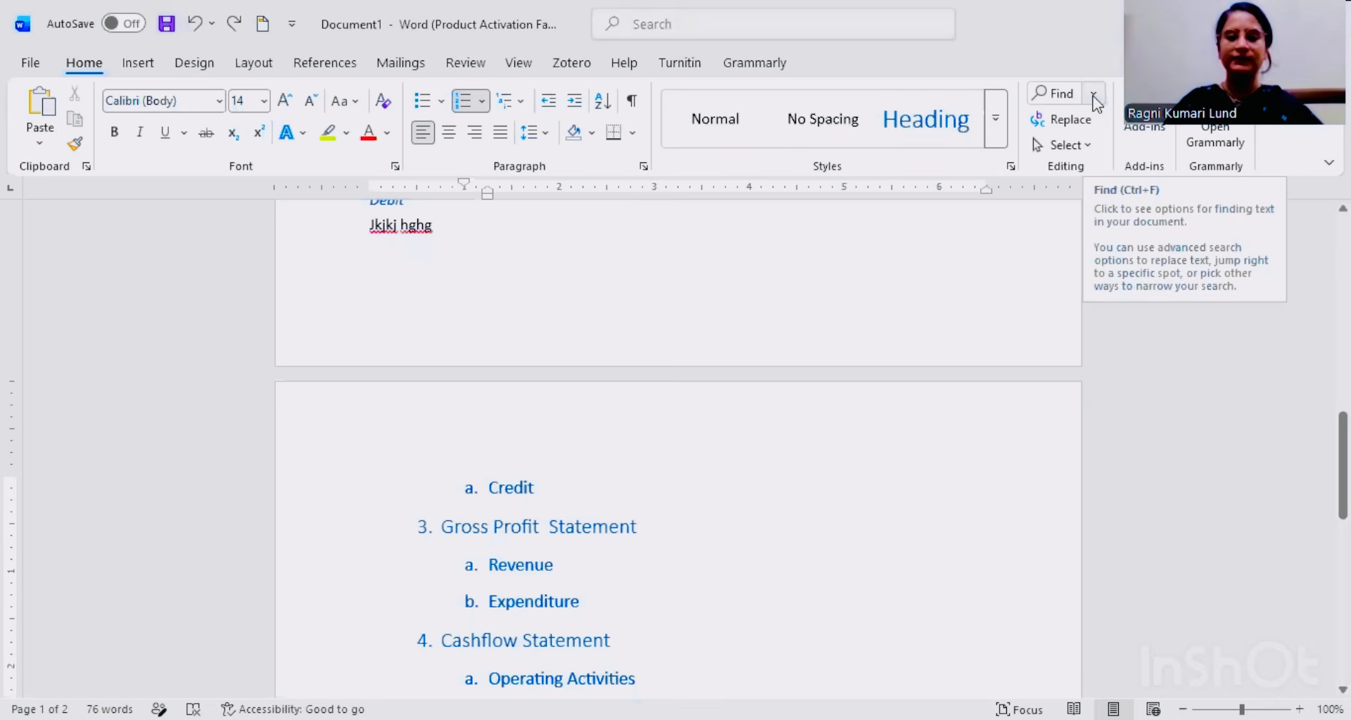
{"action": "left_click", "coordinate": [1094, 98]}
{"action": "type", "text": "Activities"}
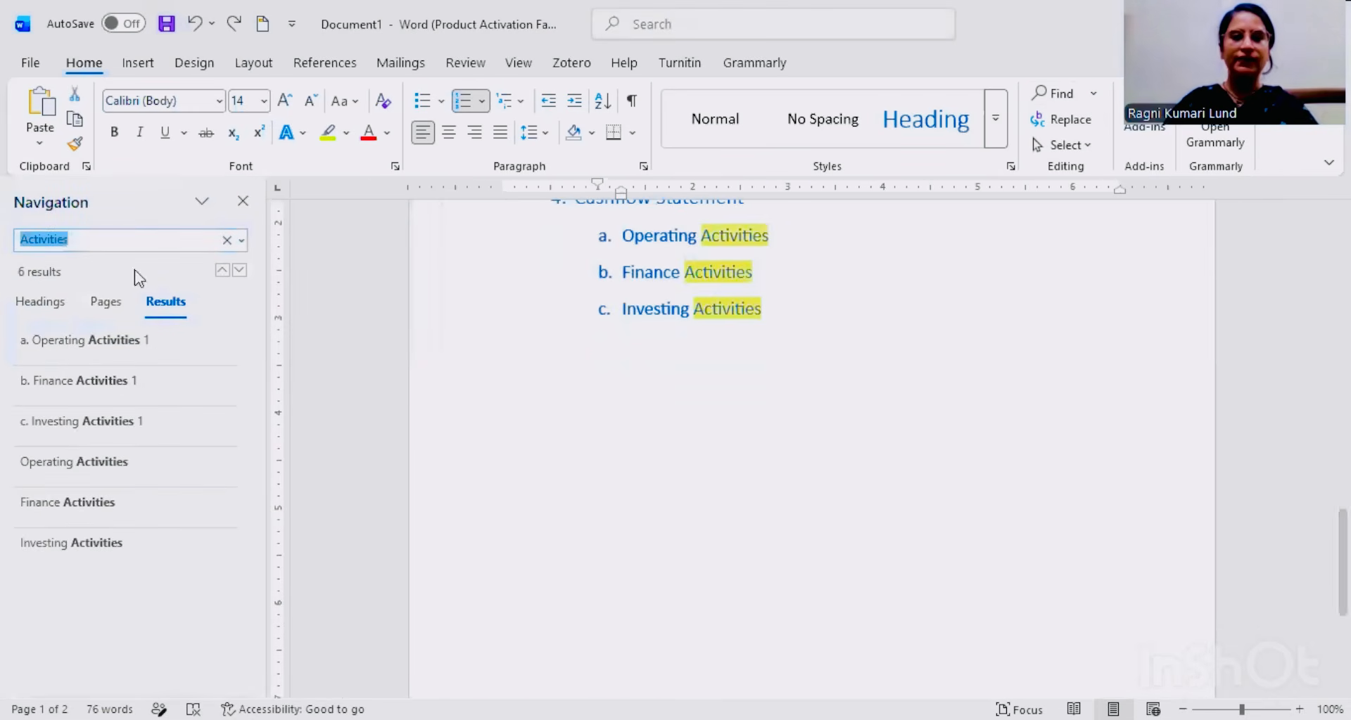
{"action": "left_click", "coordinate": [90, 241]}
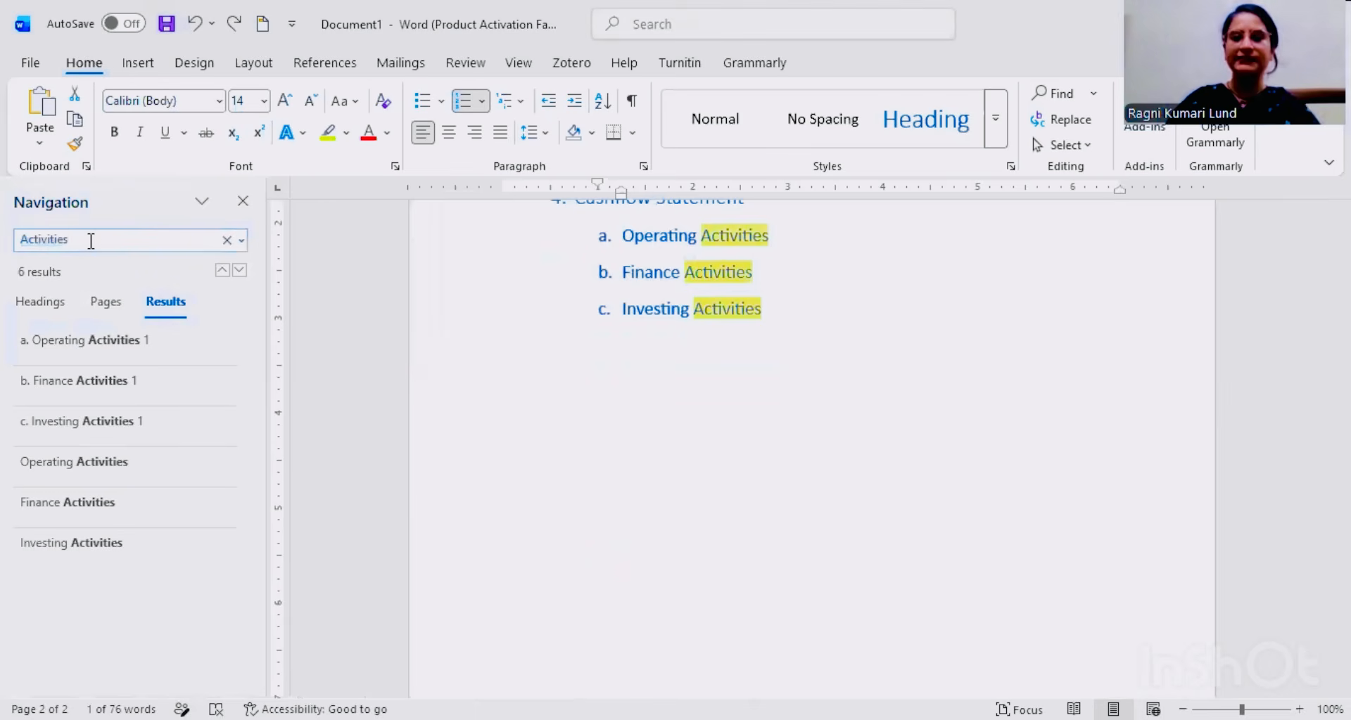
{"action": "key", "text": "Return"}
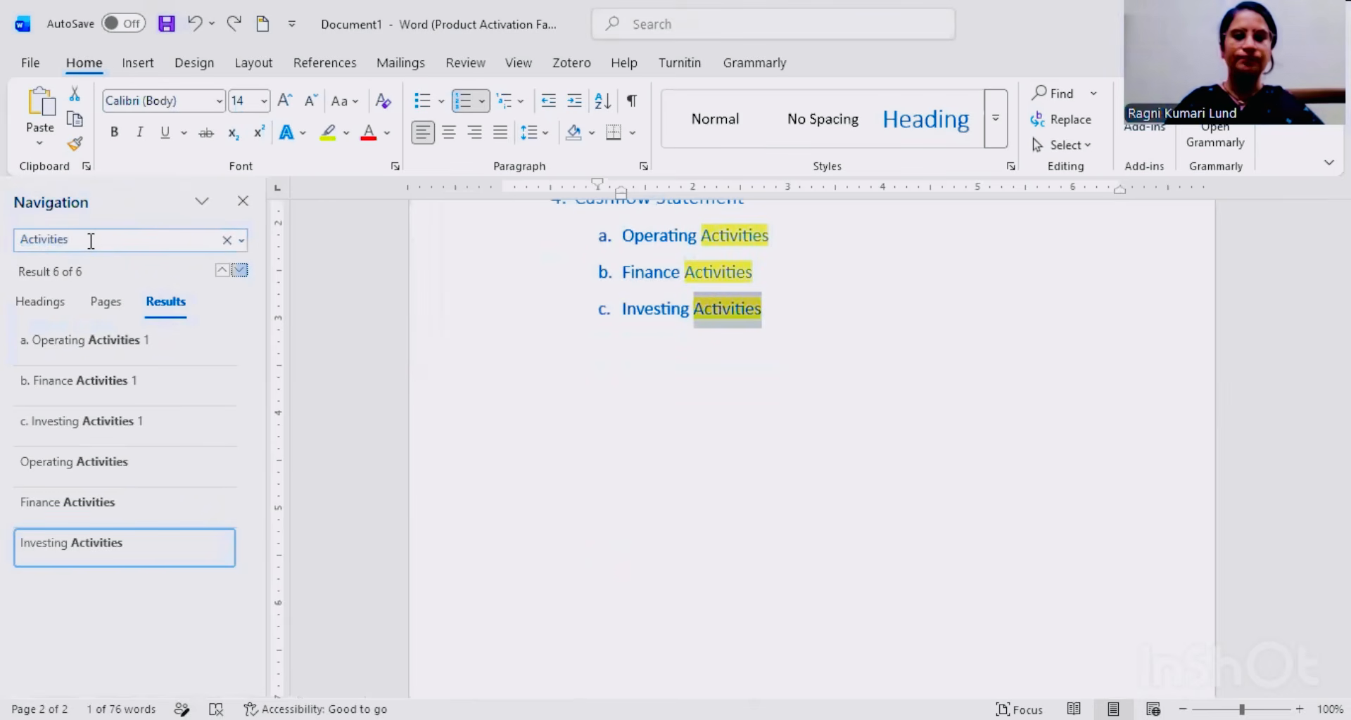
{"action": "double_click", "coordinate": [90, 241]}
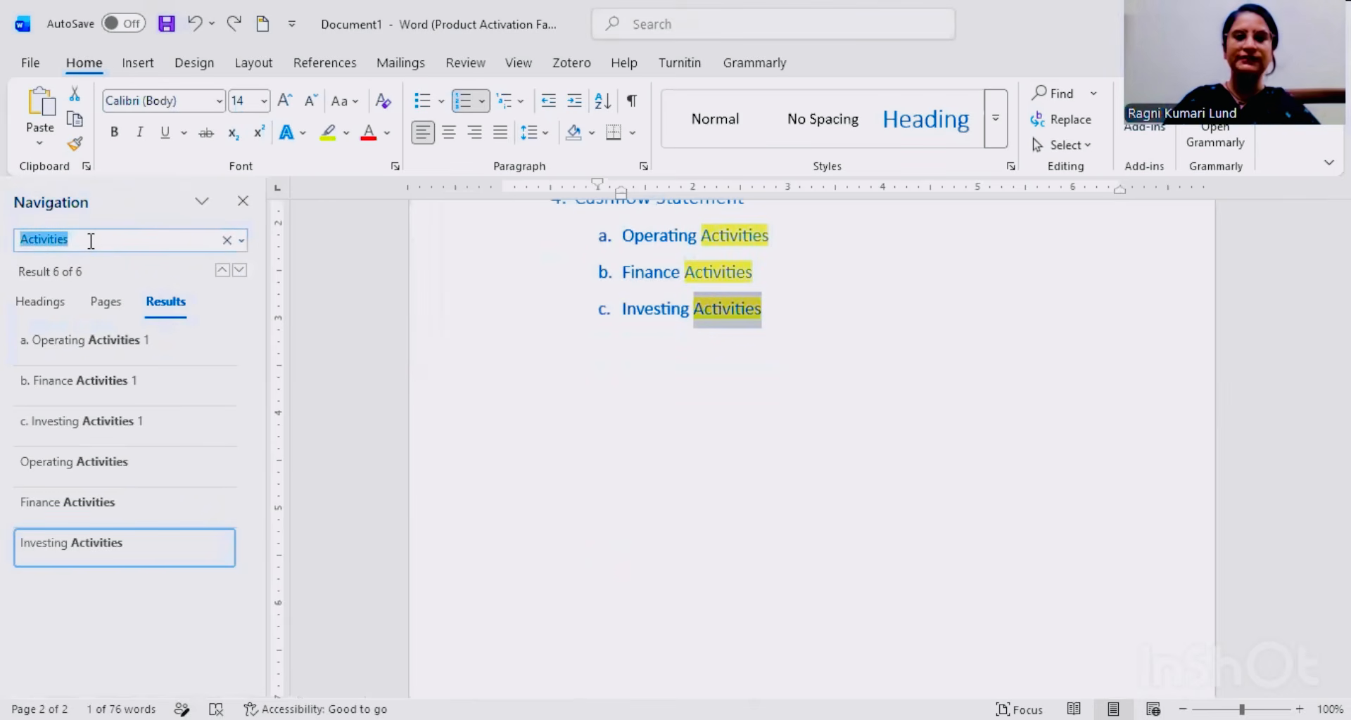
{"action": "left_click", "coordinate": [91, 241]}
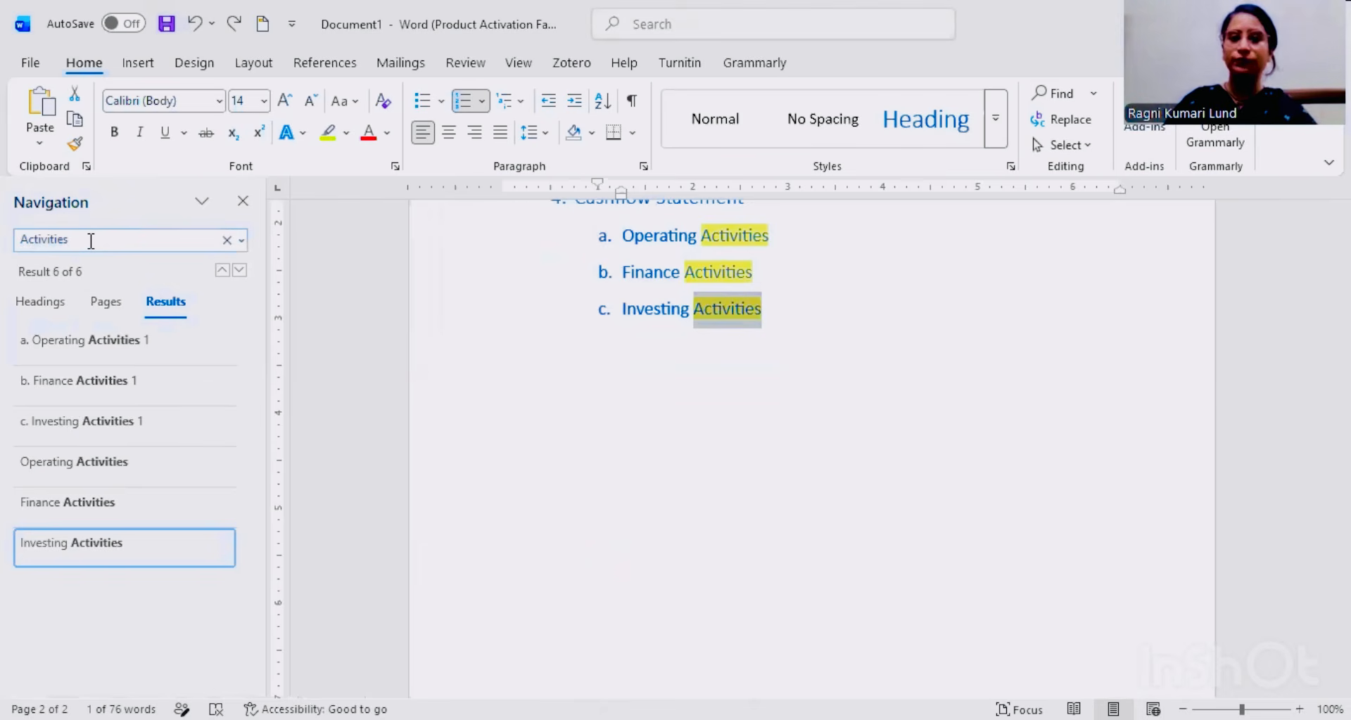
Step: View the "Activities" matches by page, by heading and as a results list, and close the search
{"action": "left_click", "coordinate": [106, 302]}
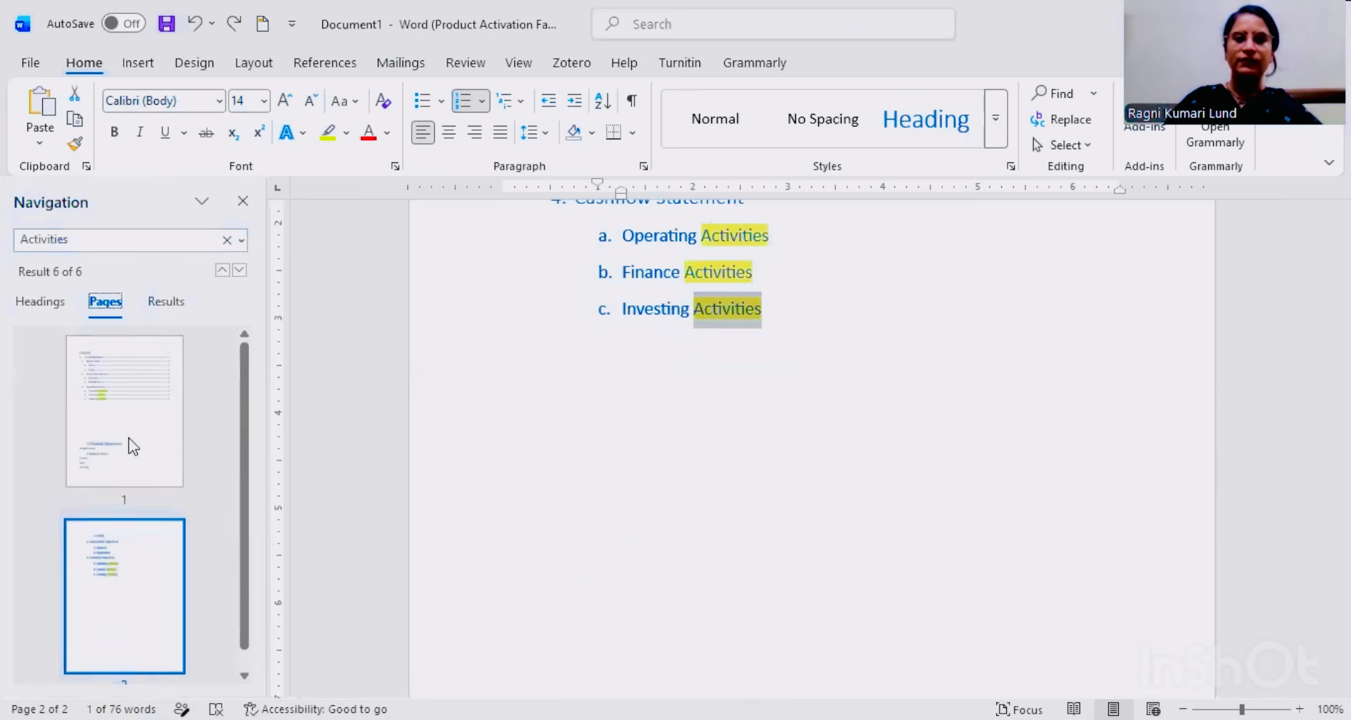
{"action": "left_click", "coordinate": [40, 309]}
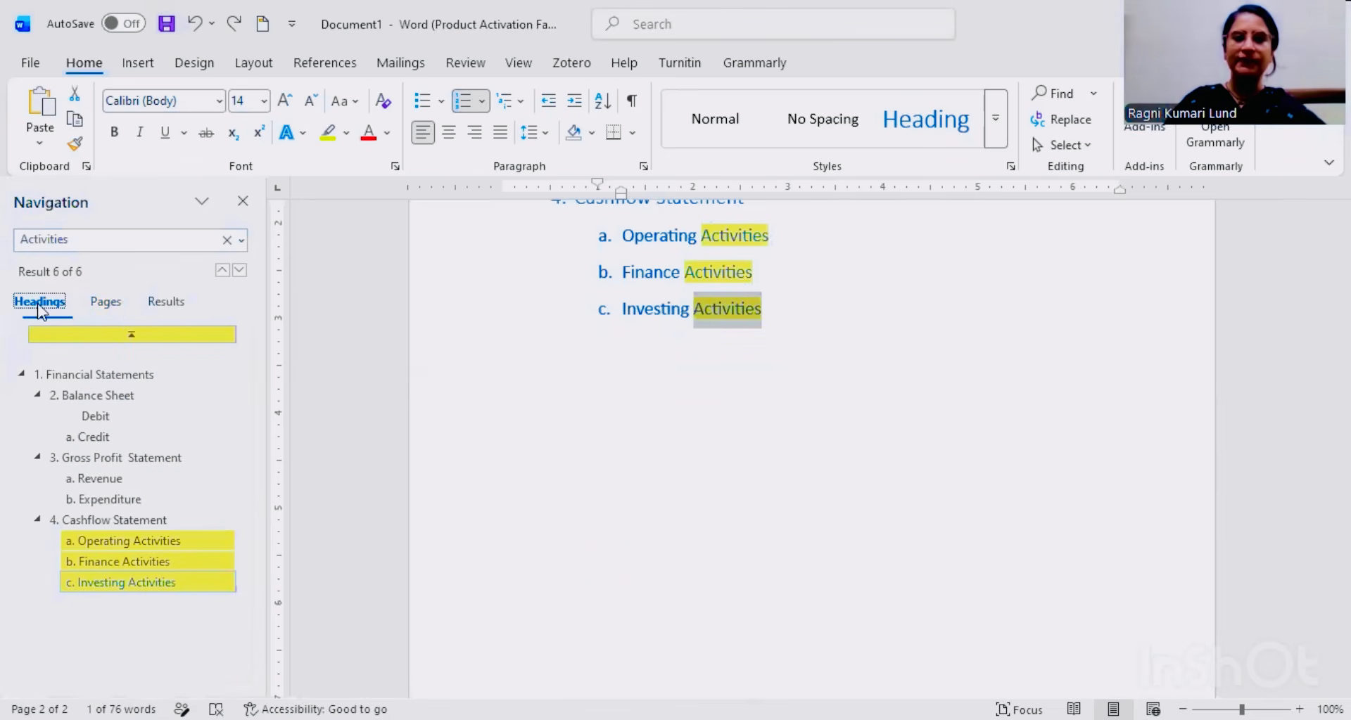
{"action": "left_click", "coordinate": [121, 311]}
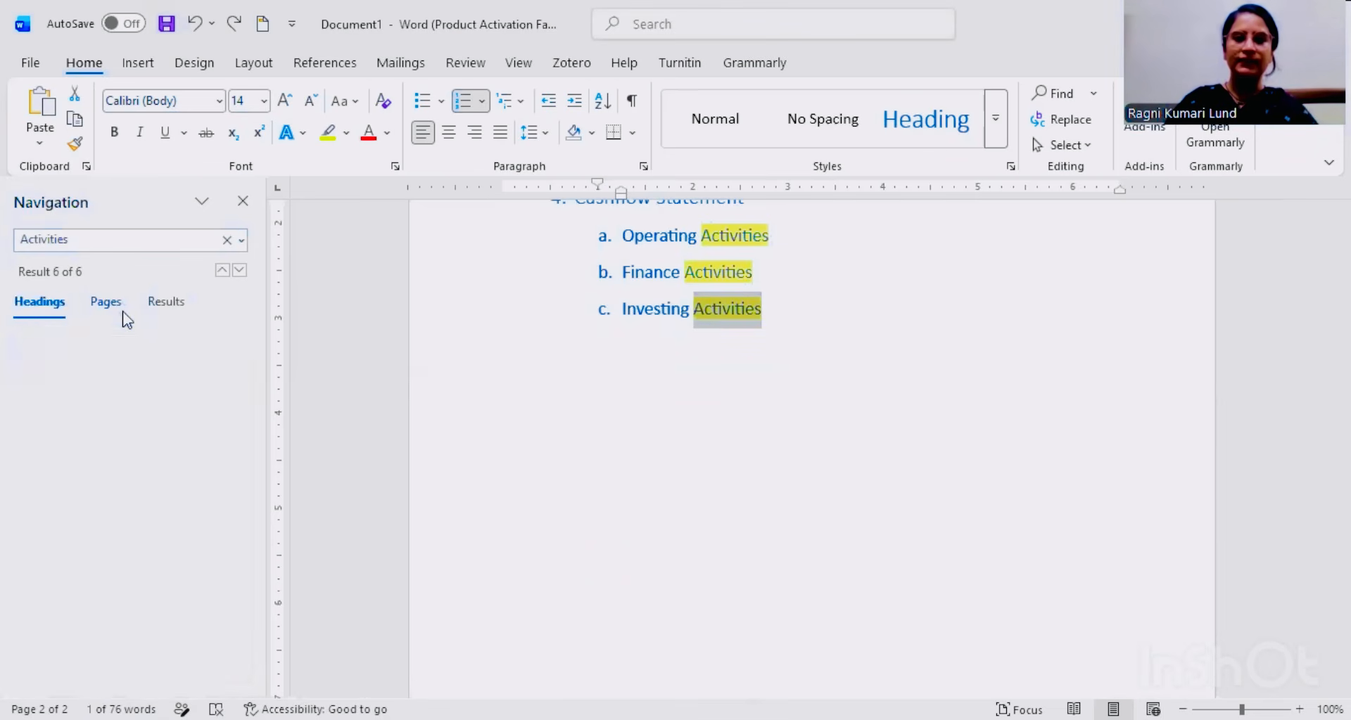
{"action": "left_click", "coordinate": [159, 309]}
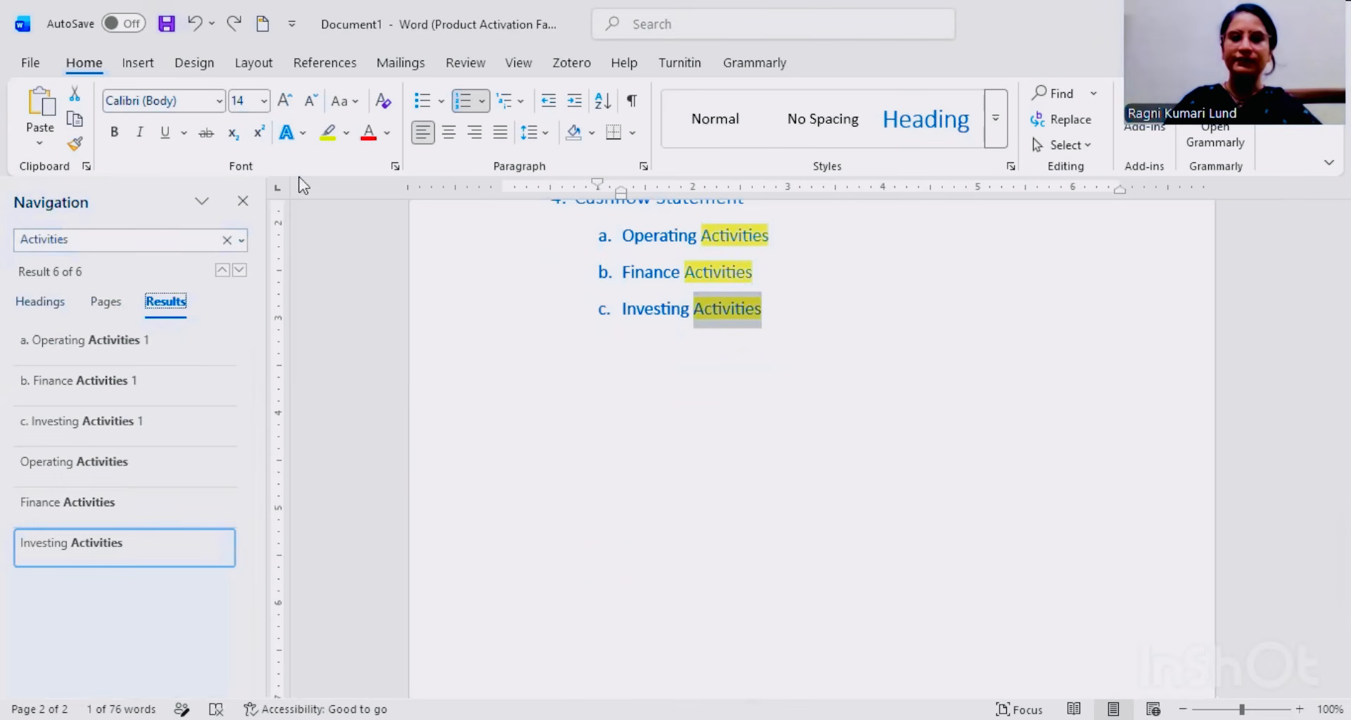
{"action": "left_click", "coordinate": [243, 205]}
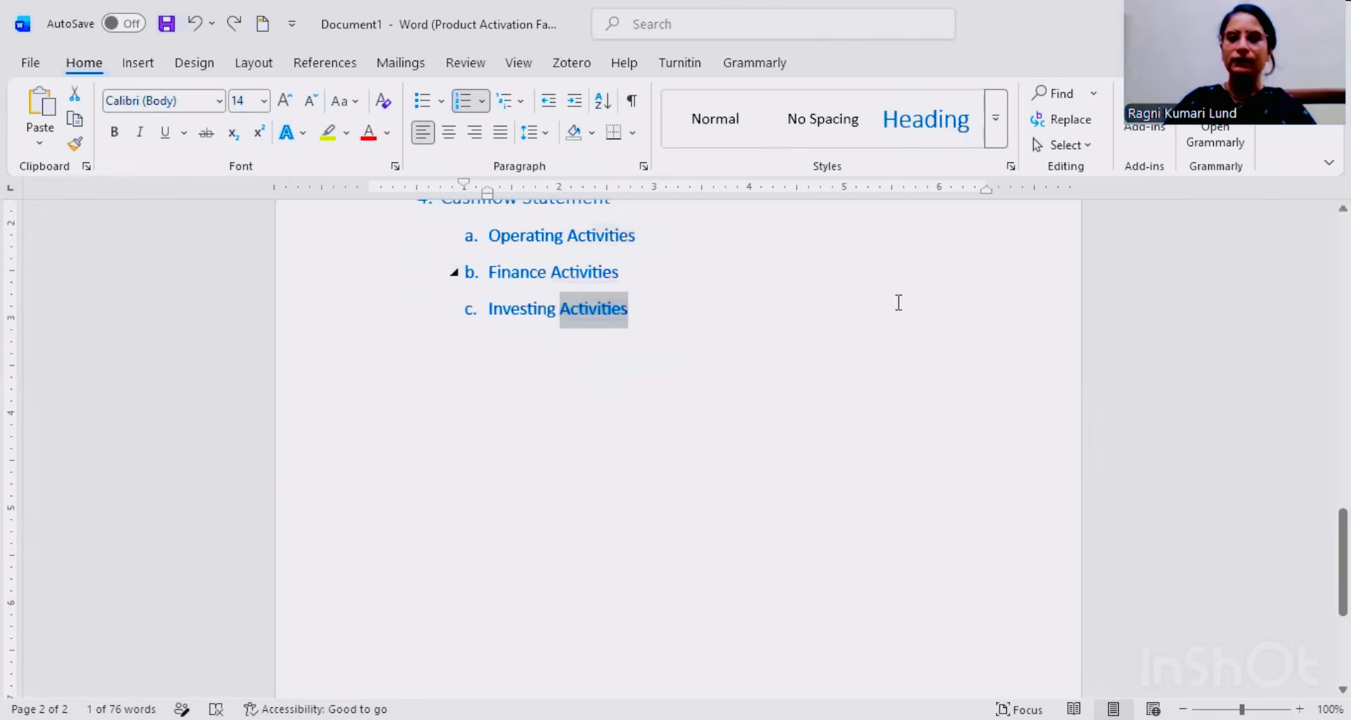
{"action": "left_click", "coordinate": [899, 303]}
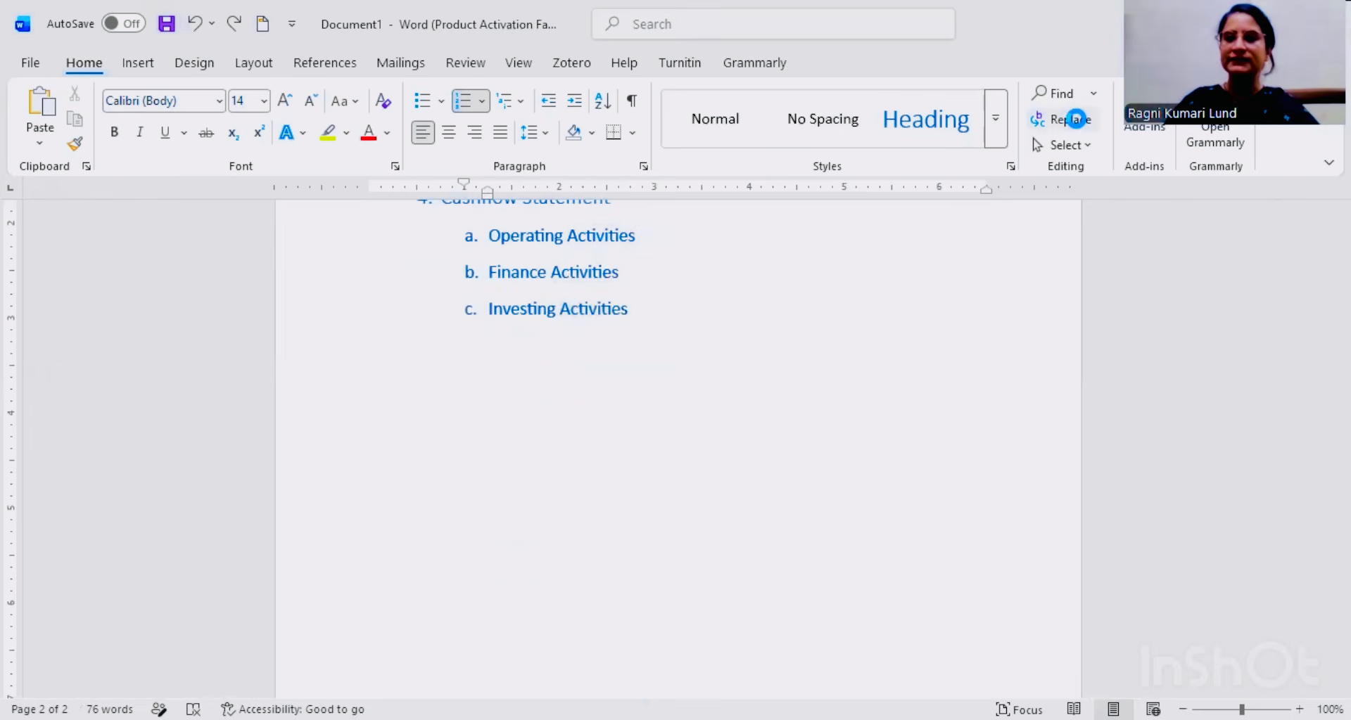
Step: Replace every occurrence of "Activities" with "Task" throughout the document
{"action": "left_click", "coordinate": [1069, 120]}
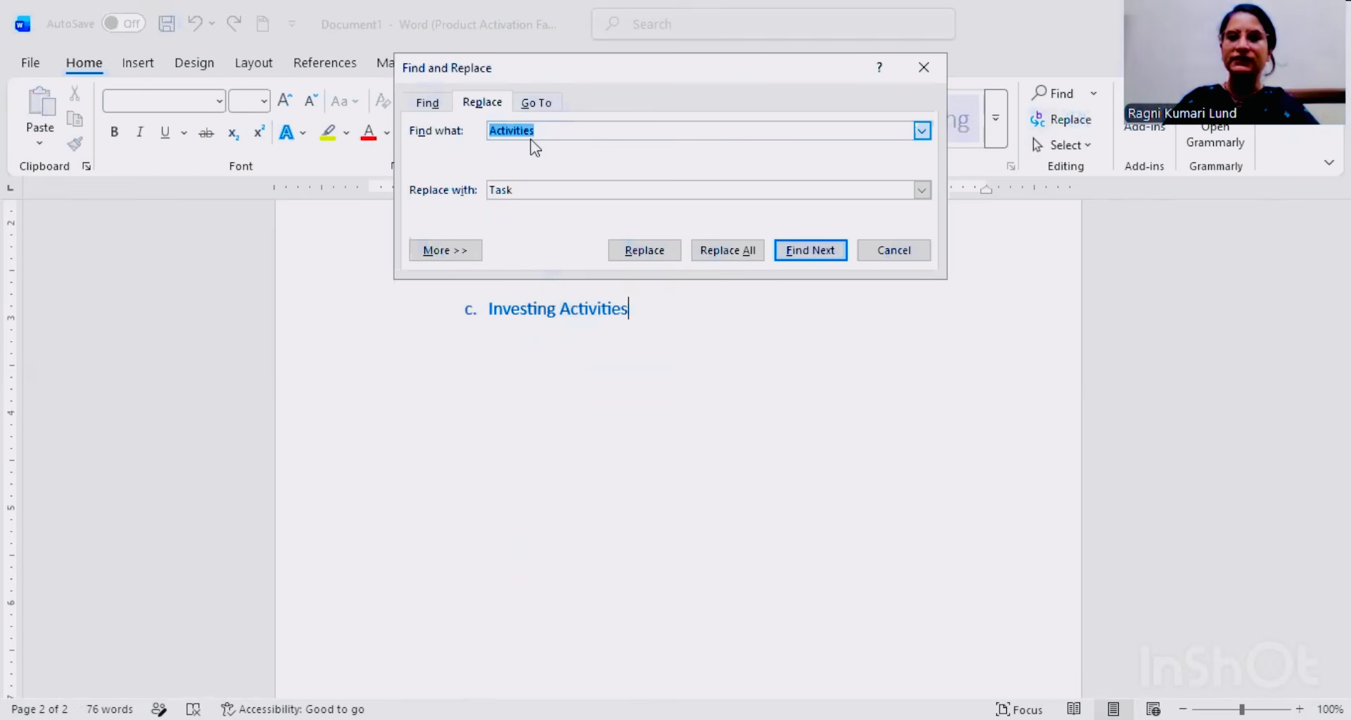
{"action": "left_click", "coordinate": [556, 132]}
{"action": "left_click", "coordinate": [513, 190]}
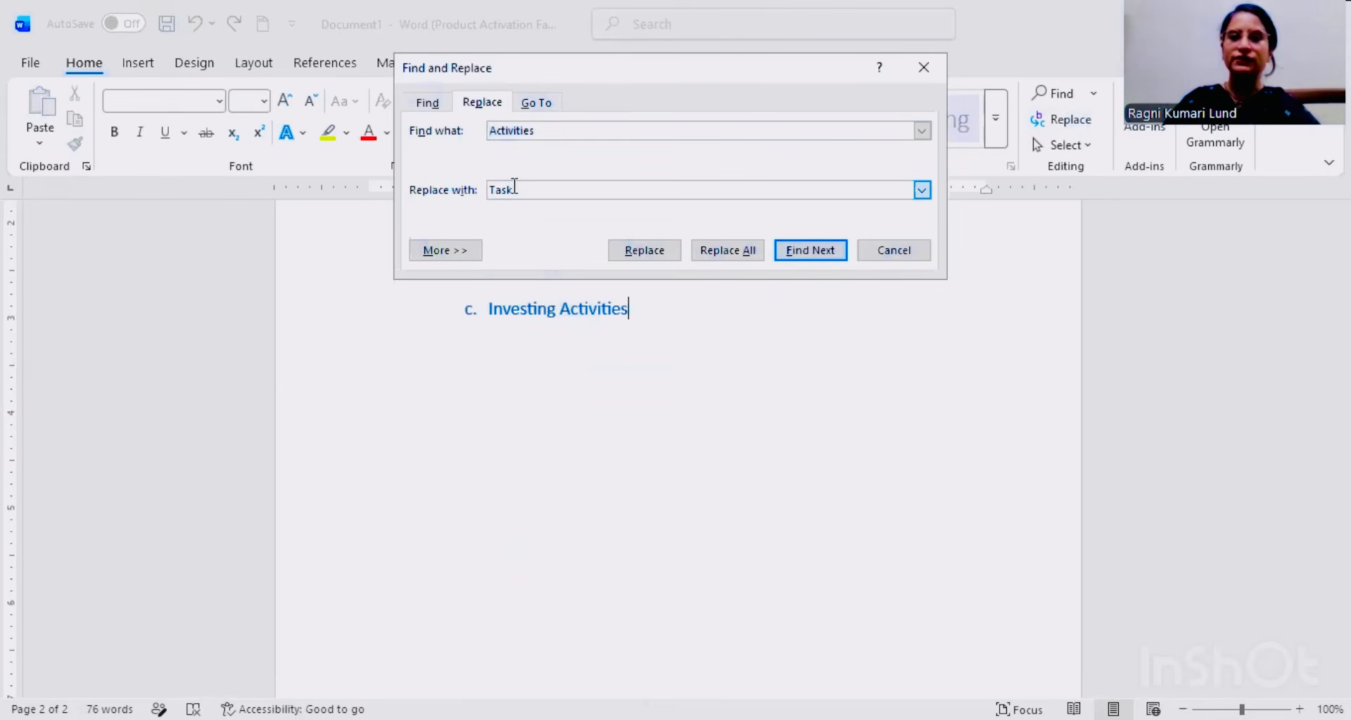
{"action": "left_click", "coordinate": [524, 189]}
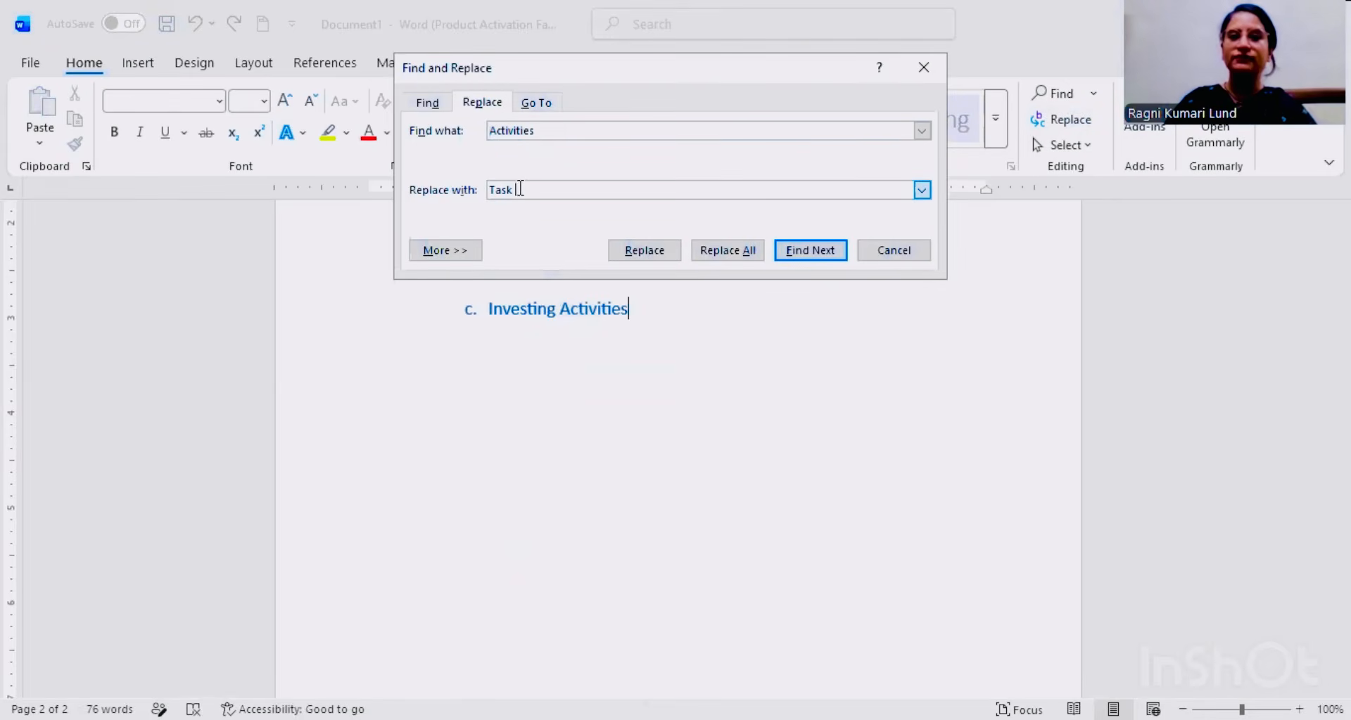
{"action": "left_click", "coordinate": [553, 131]}
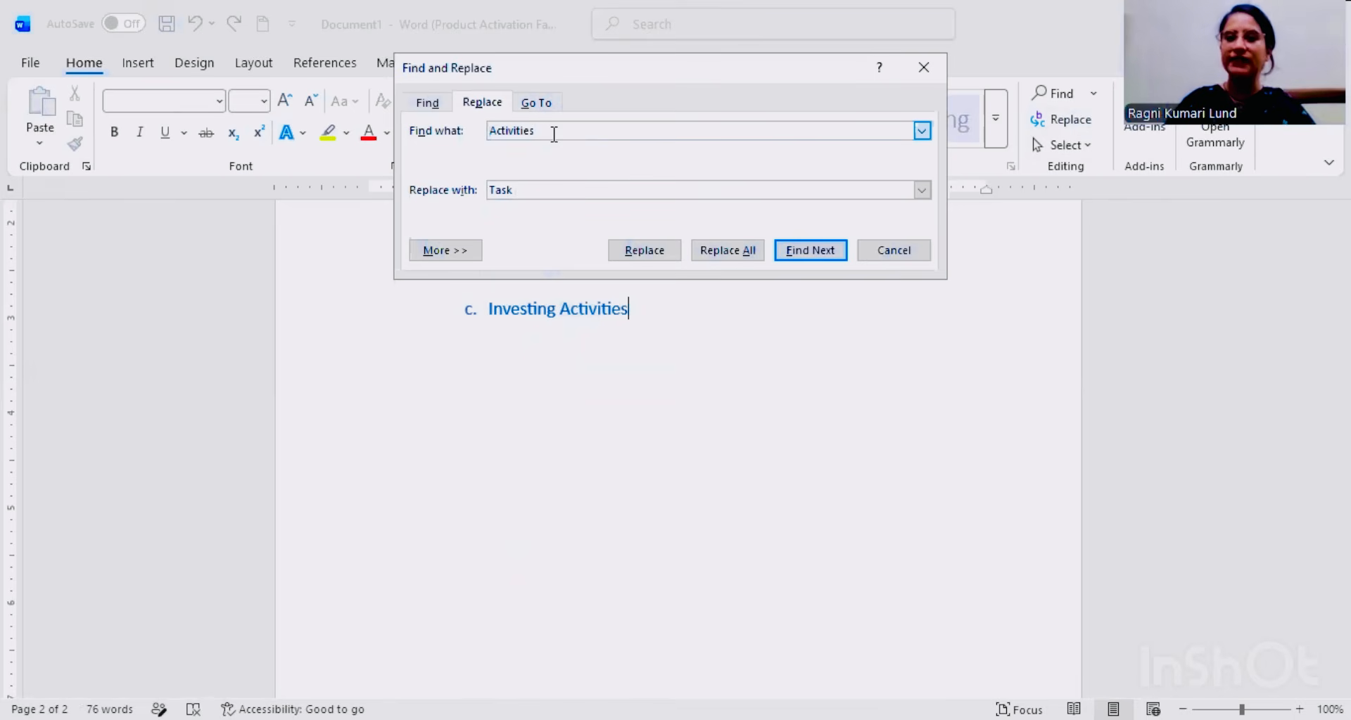
{"action": "left_click", "coordinate": [717, 251]}
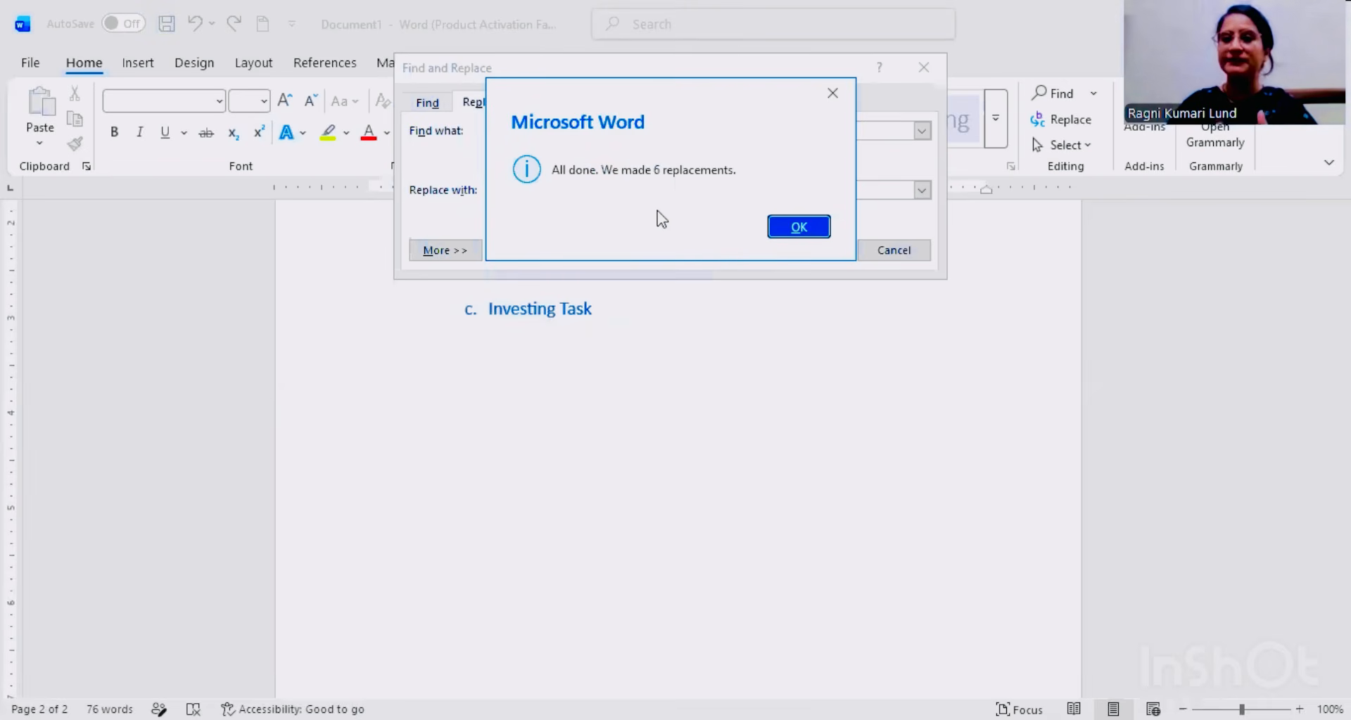
{"action": "left_click", "coordinate": [781, 228]}
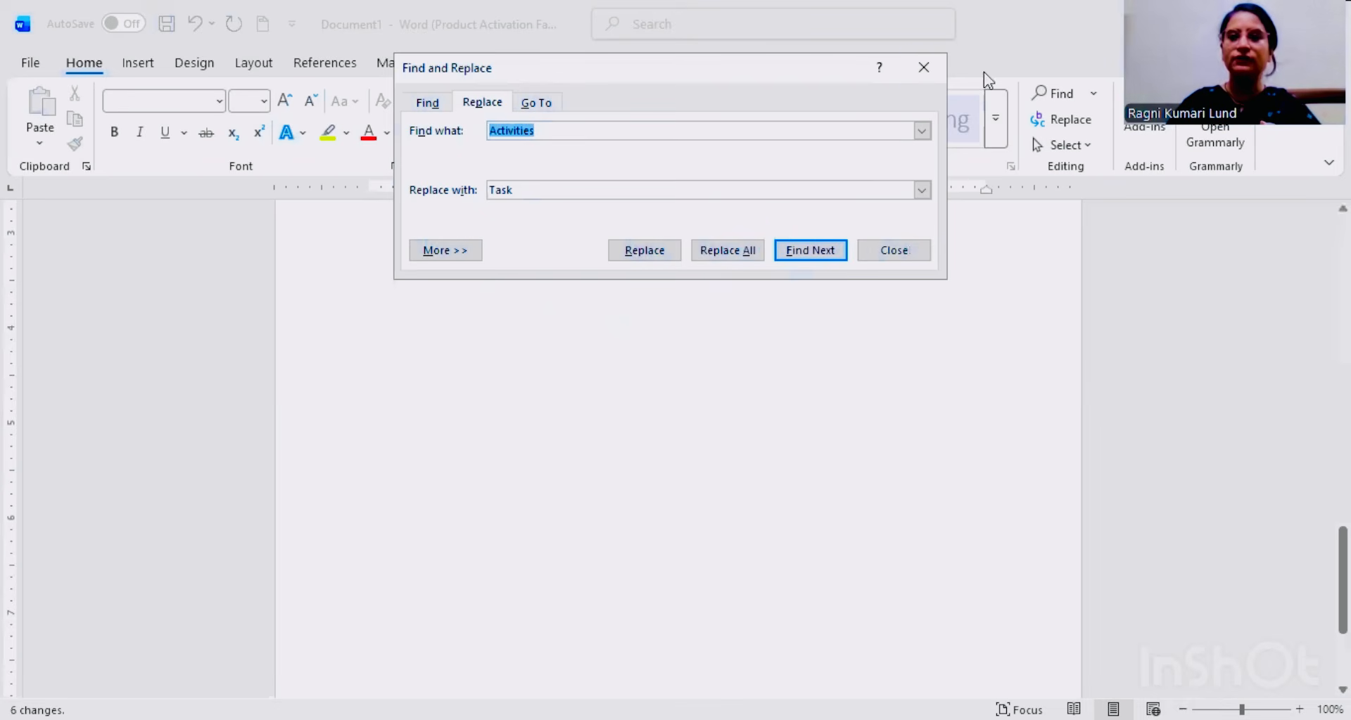
{"action": "key", "text": "Escape"}
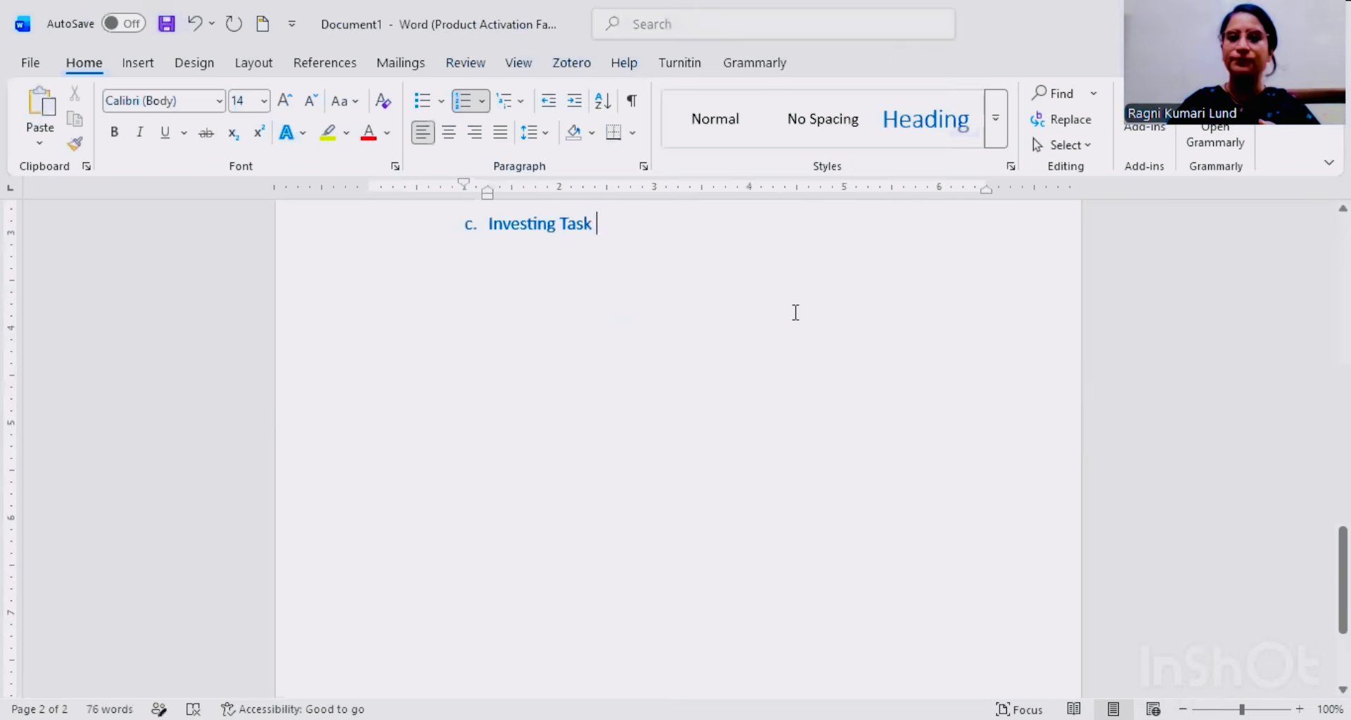
Step: Examine the replaced entries in the table of contents and under Cashflow Statement, and view the available text selection options
{"action": "scroll", "coordinate": [795, 313], "scroll_direction": "up", "scroll_amount": 1}
{"action": "scroll", "coordinate": [795, 313], "scroll_direction": "up", "scroll_amount": 2}
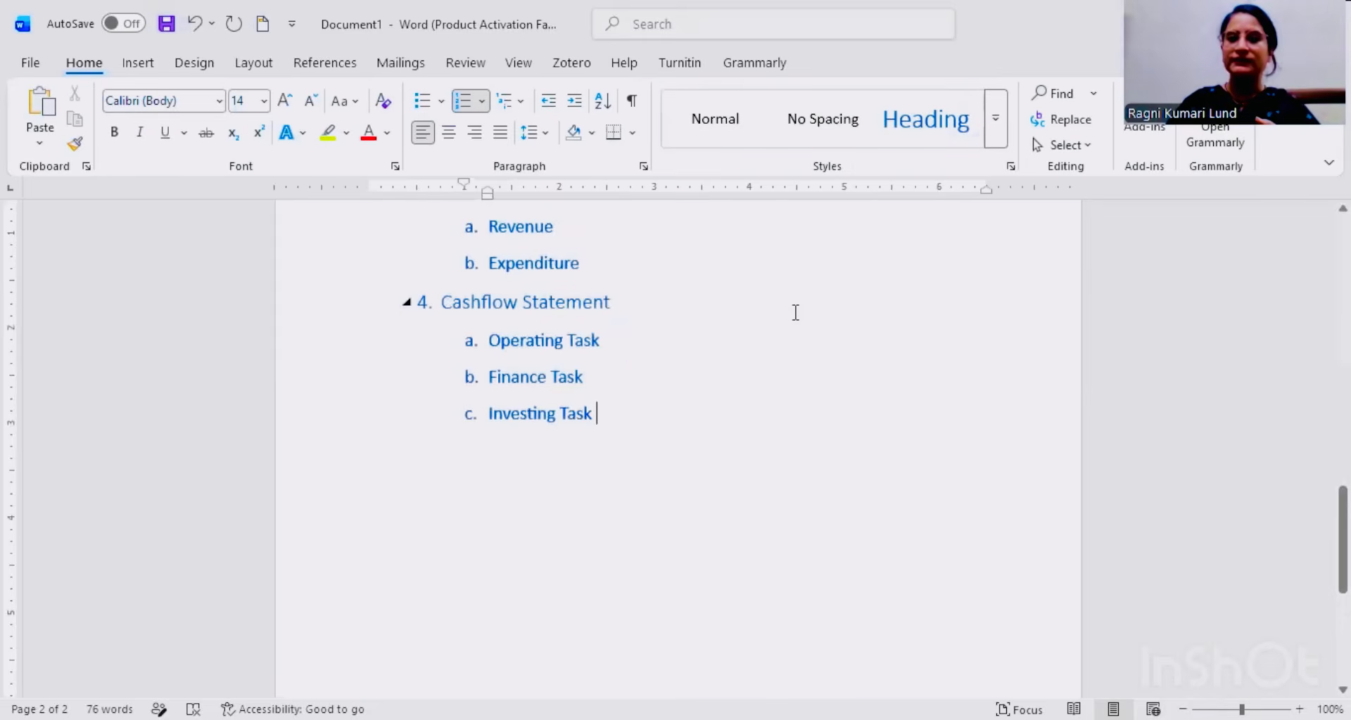
{"action": "scroll", "coordinate": [796, 313], "scroll_direction": "up", "scroll_amount": 10}
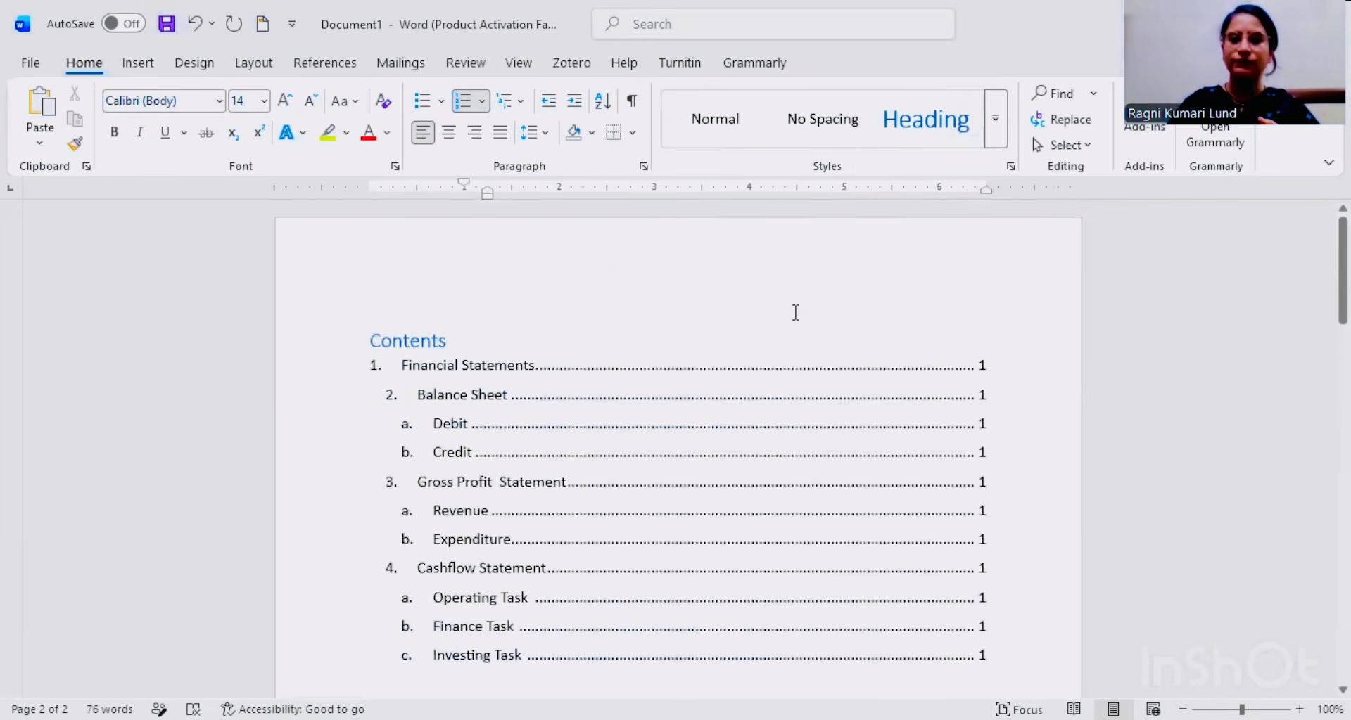
{"action": "scroll", "coordinate": [795, 312], "scroll_direction": "down", "scroll_amount": 6}
{"action": "scroll", "coordinate": [796, 310], "scroll_direction": "up", "scroll_amount": 2}
{"action": "left_click", "coordinate": [566, 343]}
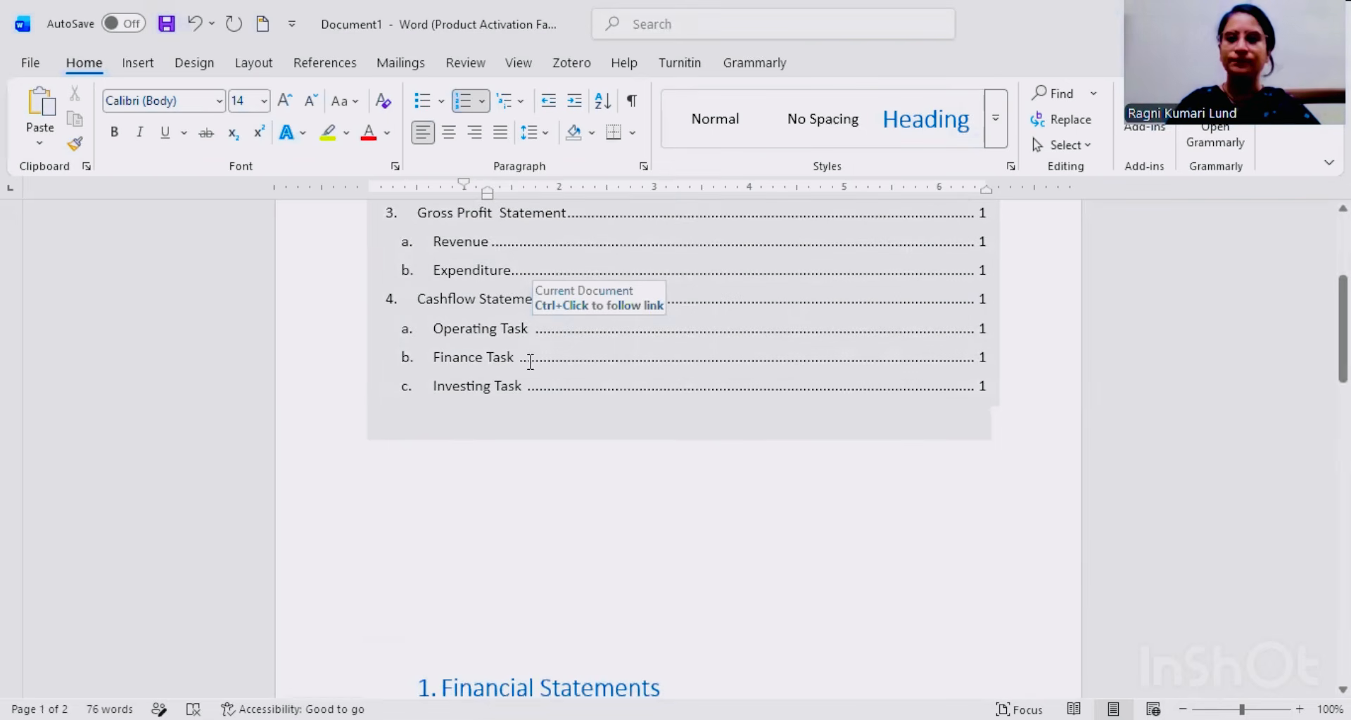
{"action": "left_click", "coordinate": [1066, 145]}
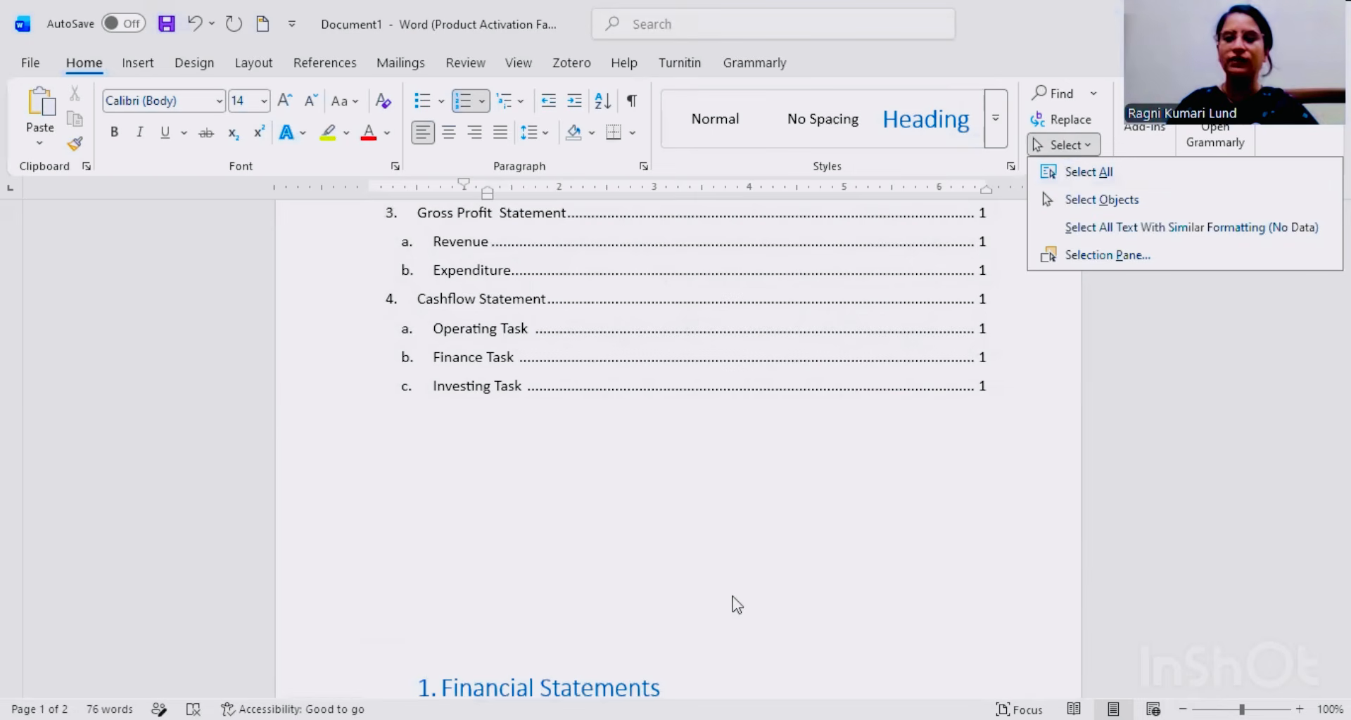
{"action": "left_click", "coordinate": [730, 534]}
{"action": "scroll", "coordinate": [730, 533], "scroll_direction": "down", "scroll_amount": 15}
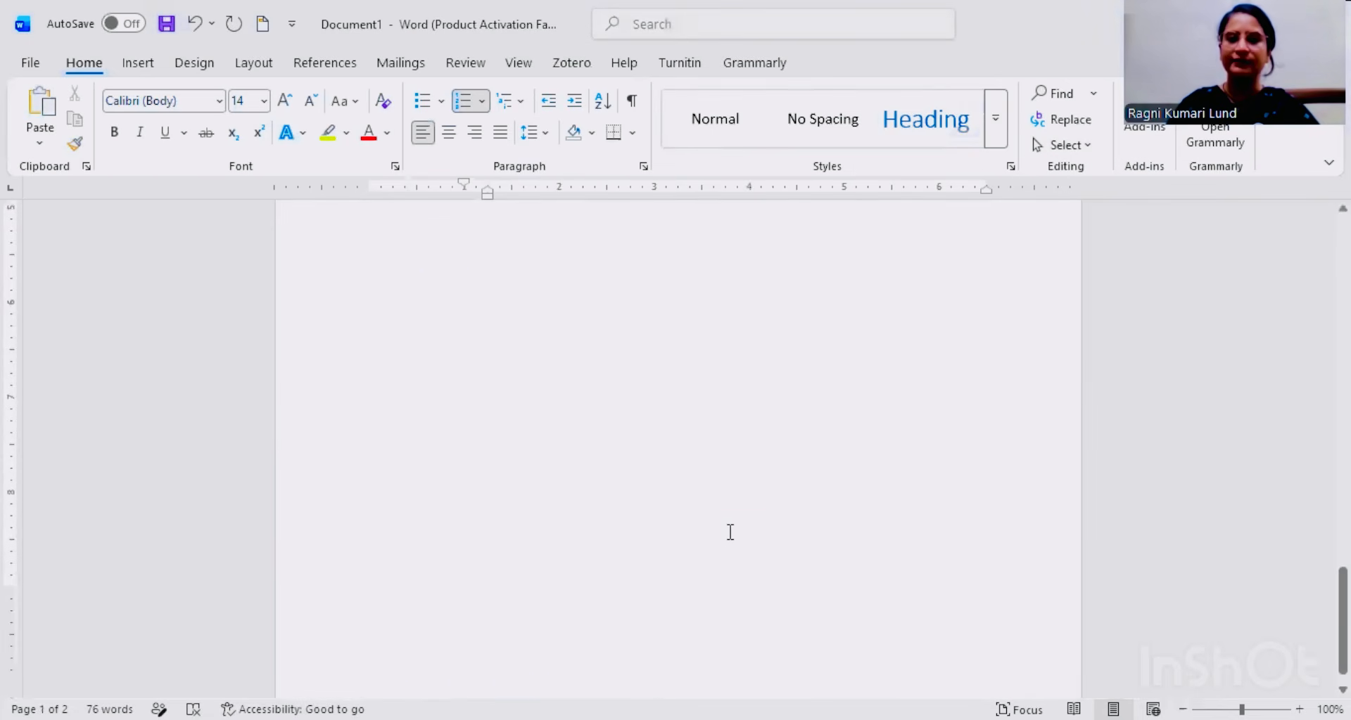
{"action": "scroll", "coordinate": [731, 532], "scroll_direction": "up", "scroll_amount": 7}
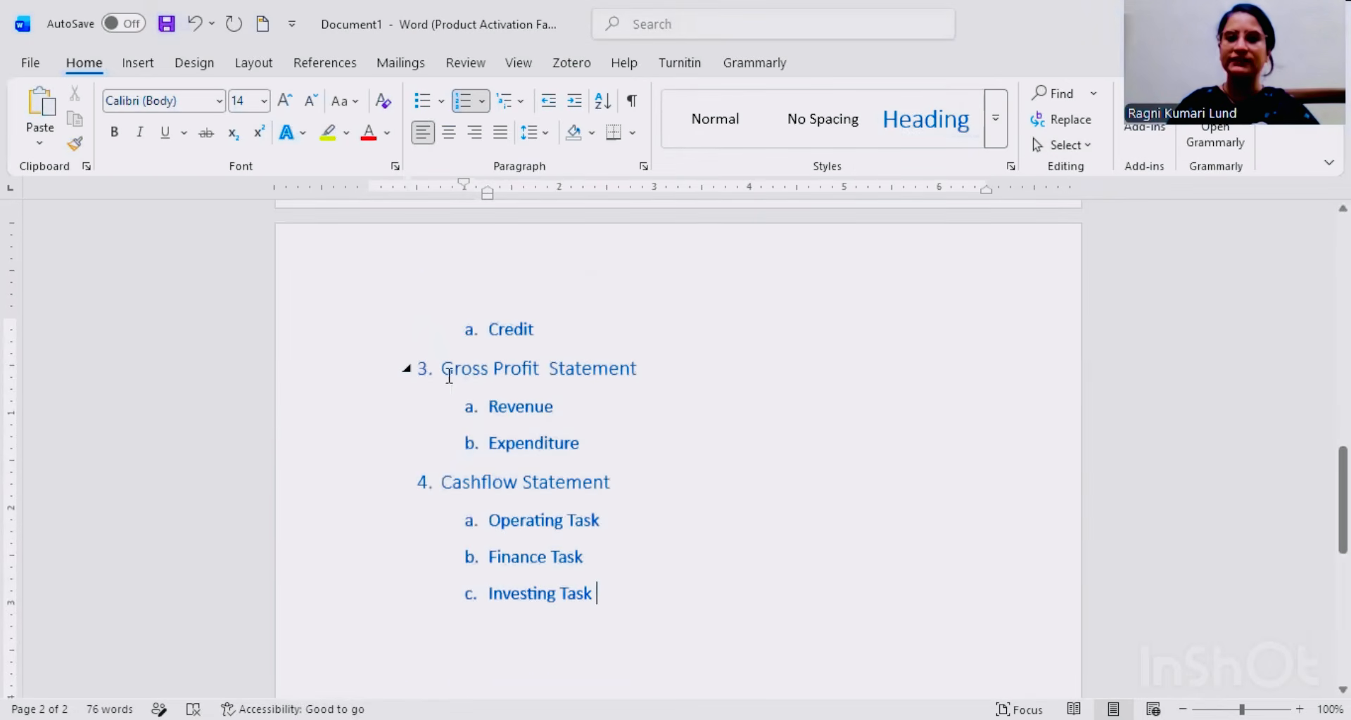
Step: Select the Gross Profit Statement heading together with its Revenue and Expenditure subheadings, and clear the selection
{"action": "left_click_drag", "start_coordinate": [443, 368], "coordinate": [526, 368]}
{"action": "left_click_drag", "start_coordinate": [544, 455], "coordinate": [619, 451]}
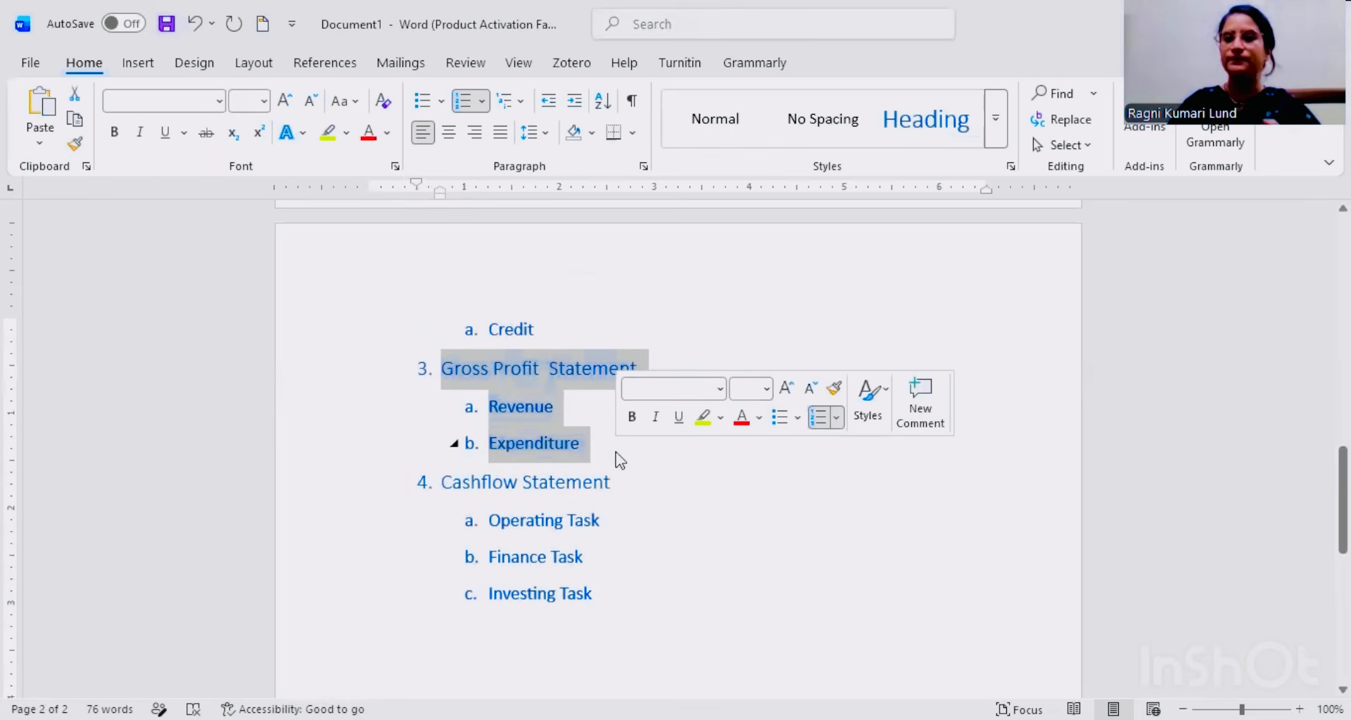
{"action": "left_click", "coordinate": [695, 512]}
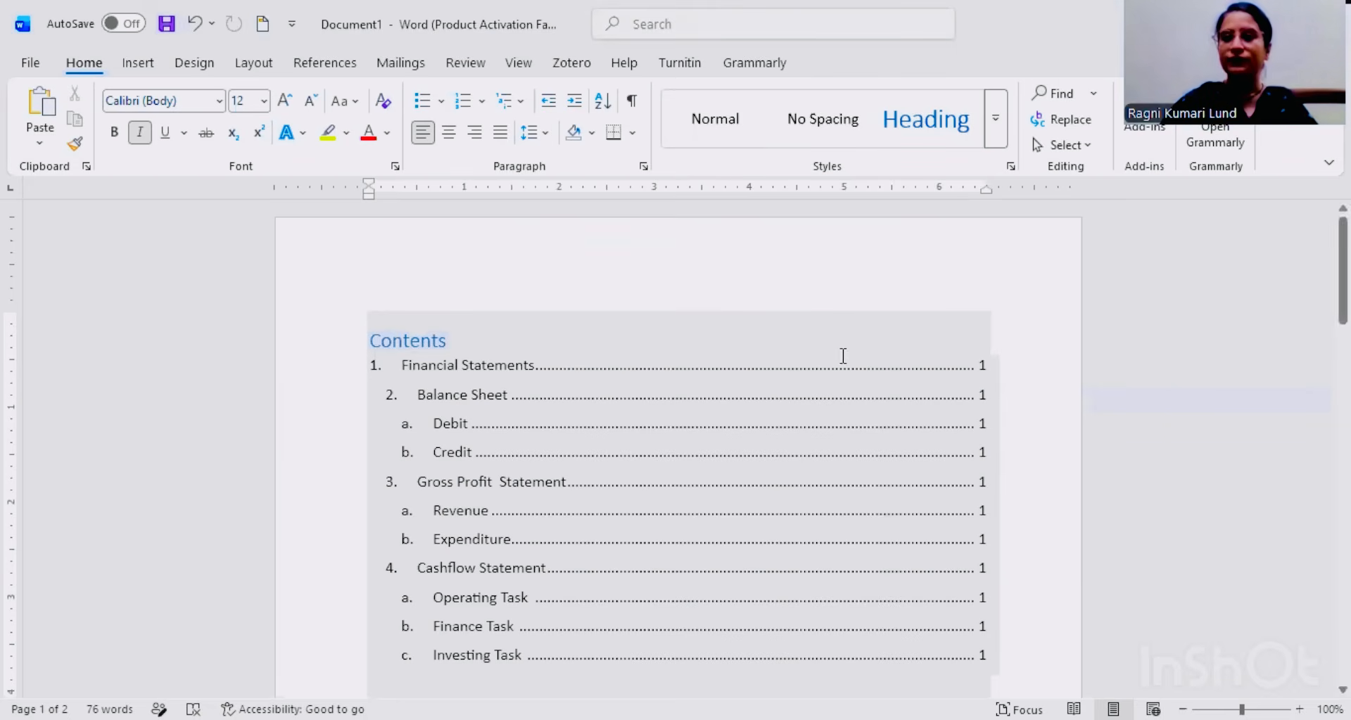
Step: Use Go To to jump to page 2 of the document, close the dialog and look over the page
{"action": "left_click", "coordinate": [945, 291]}
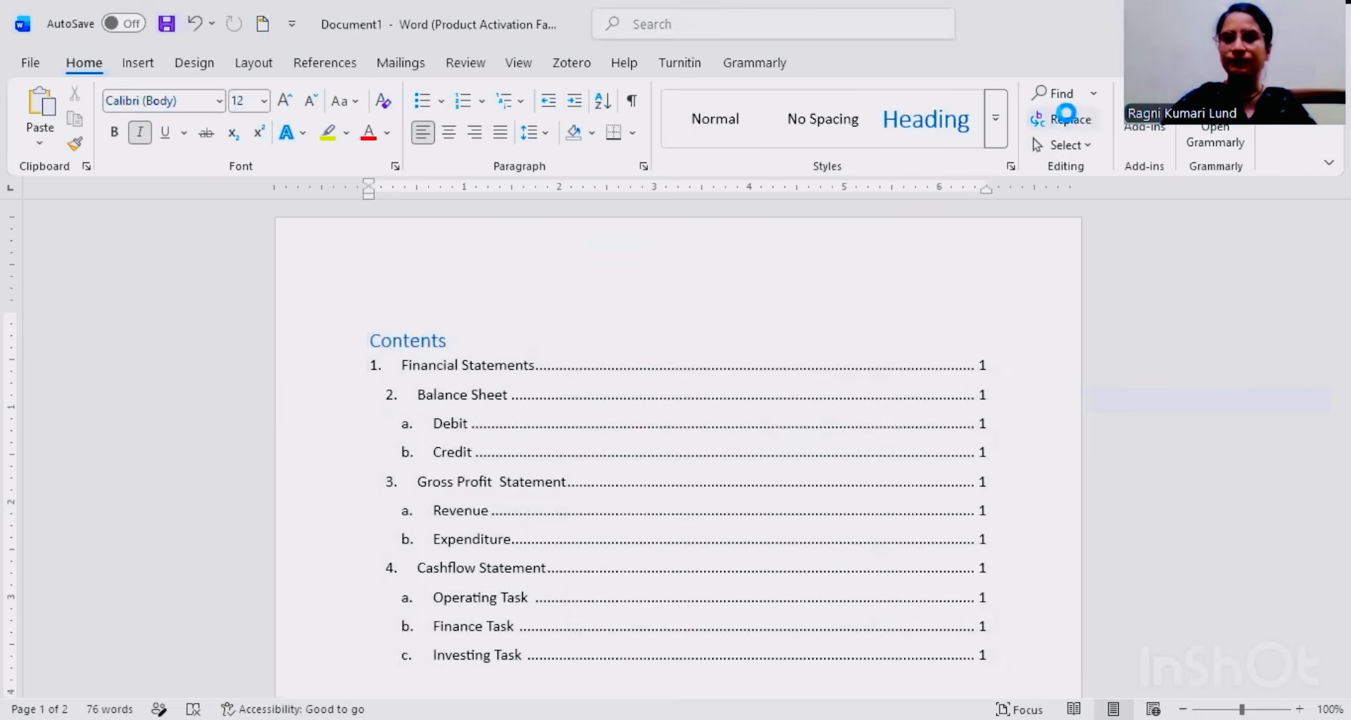
{"action": "left_click", "coordinate": [1069, 121]}
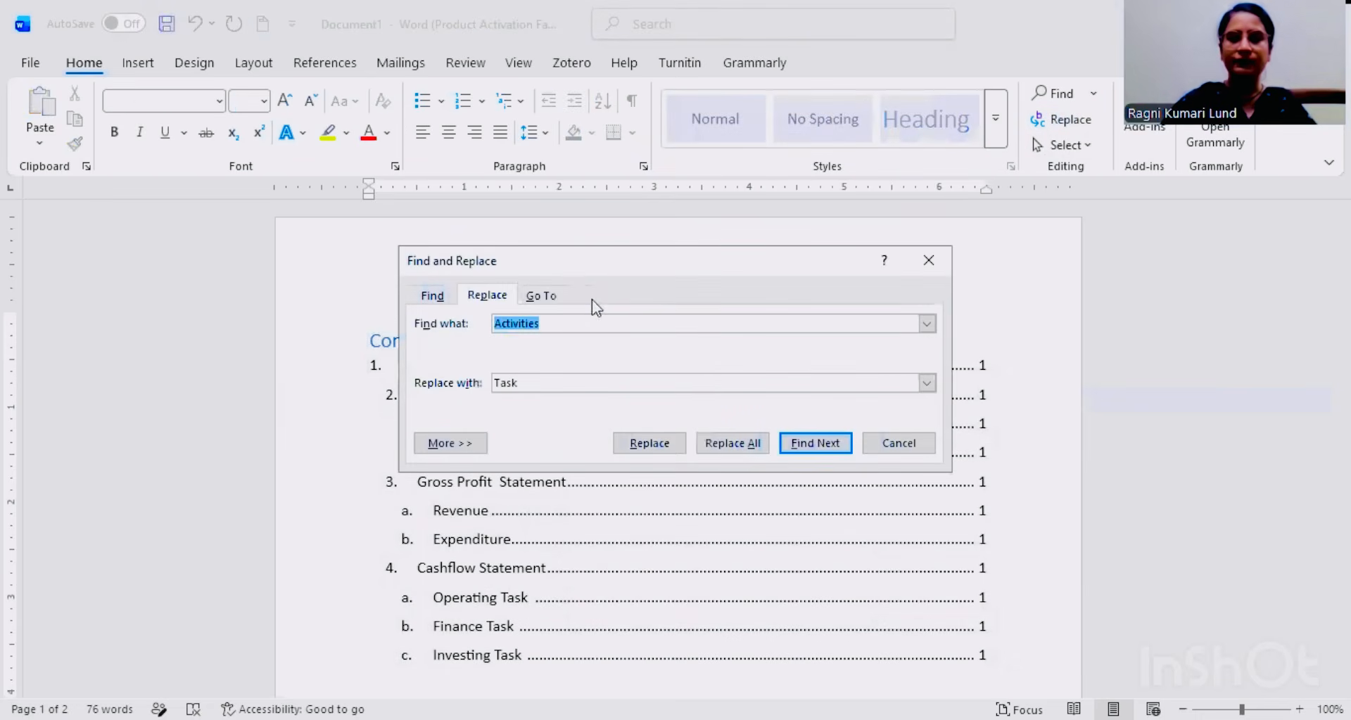
{"action": "left_click", "coordinate": [552, 298]}
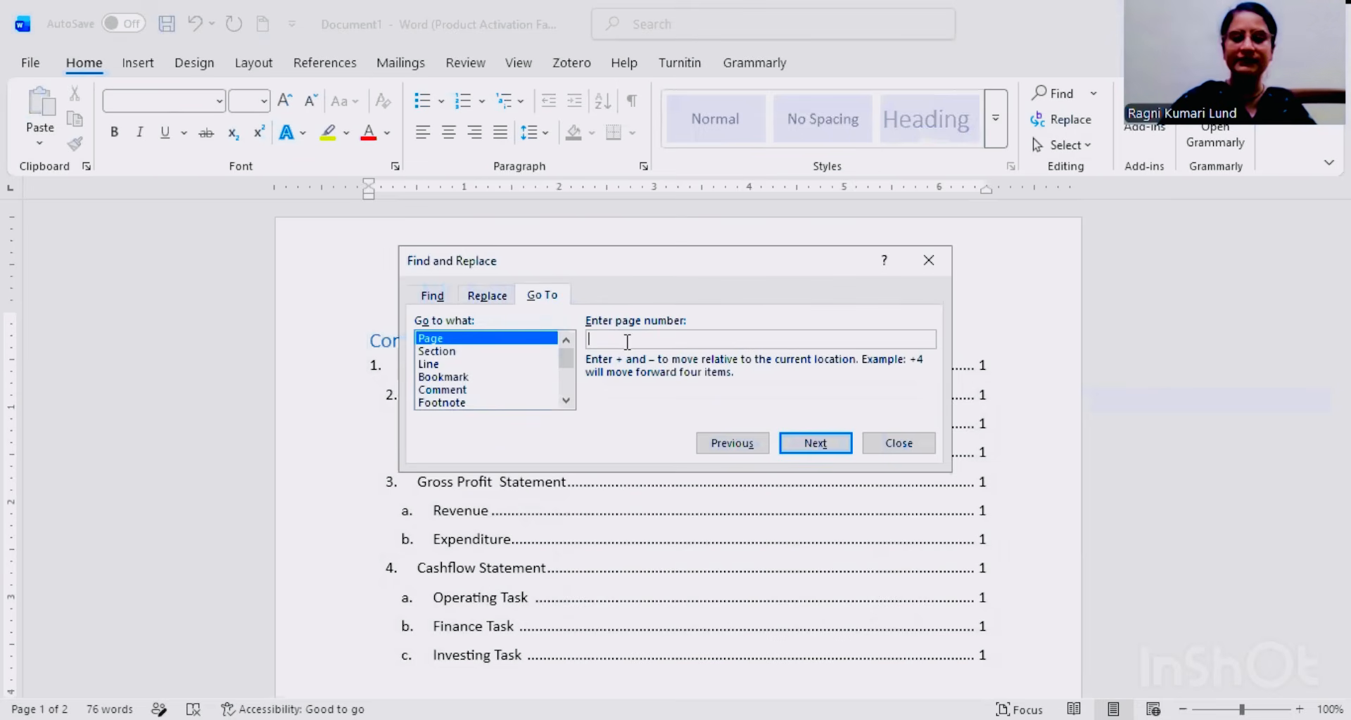
{"action": "type", "text": "2"}
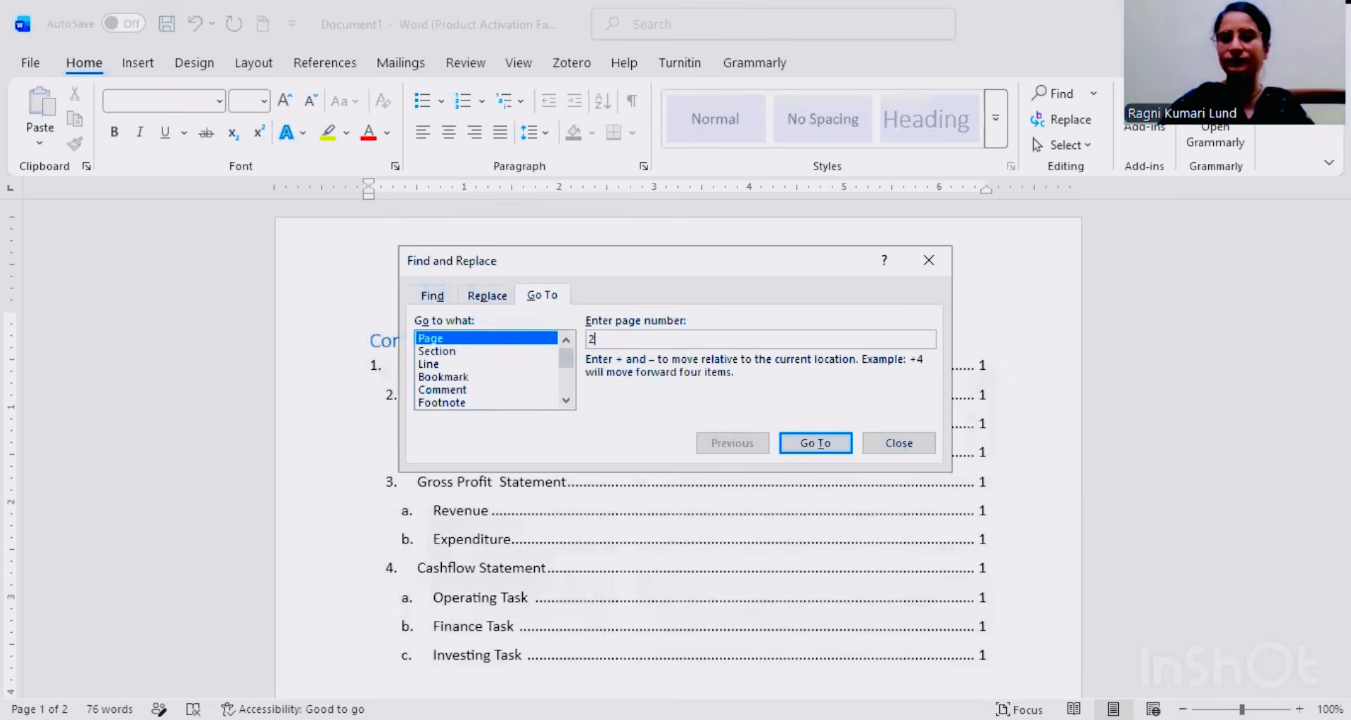
{"action": "key", "text": "Return"}
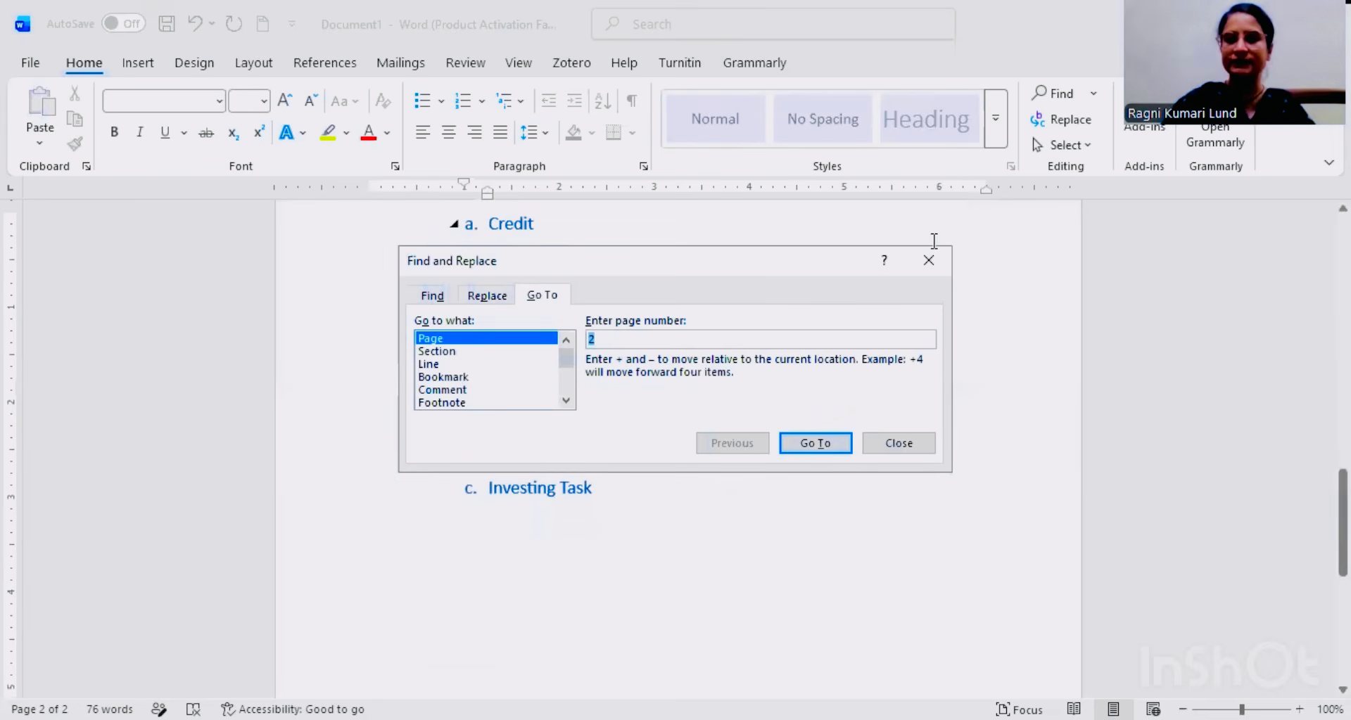
{"action": "left_click", "coordinate": [929, 261]}
{"action": "scroll", "coordinate": [909, 355], "scroll_direction": "down", "scroll_amount": 3}
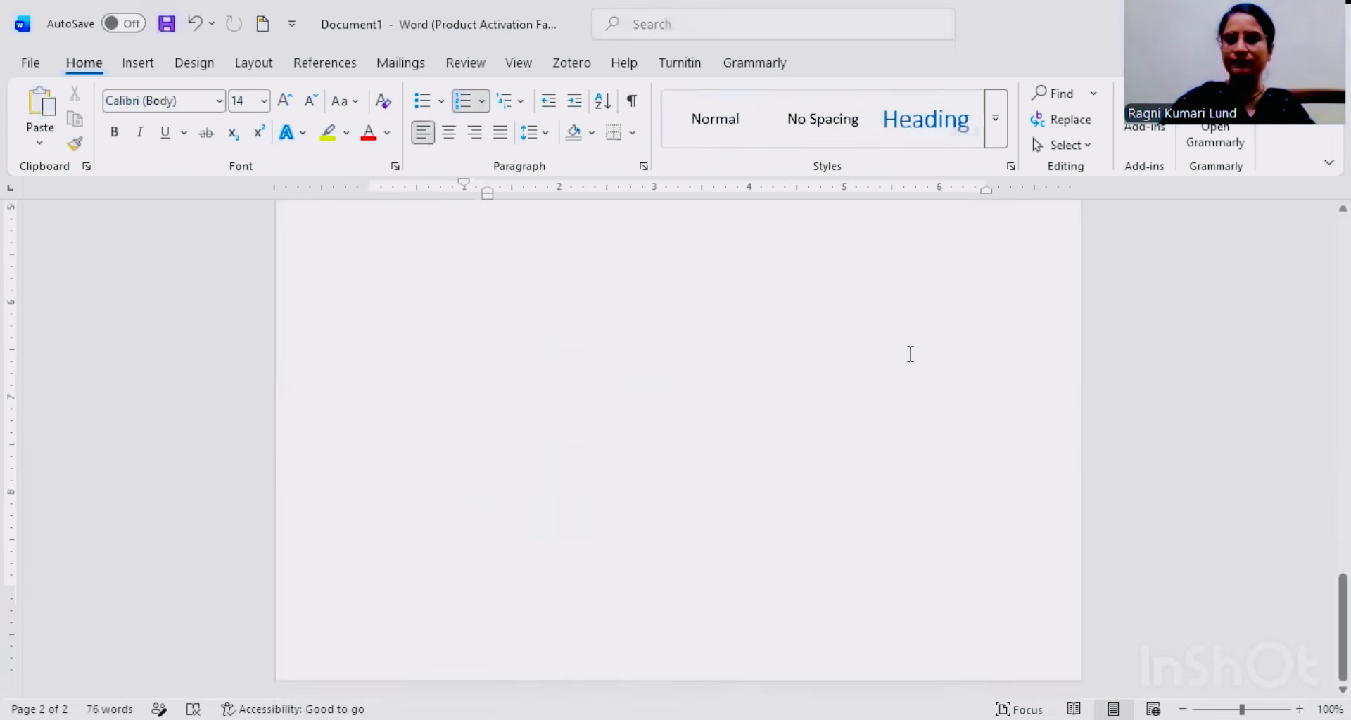
{"action": "scroll", "coordinate": [909, 355], "scroll_direction": "up", "scroll_amount": 10}
{"action": "scroll", "coordinate": [911, 354], "scroll_direction": "down", "scroll_amount": 3}
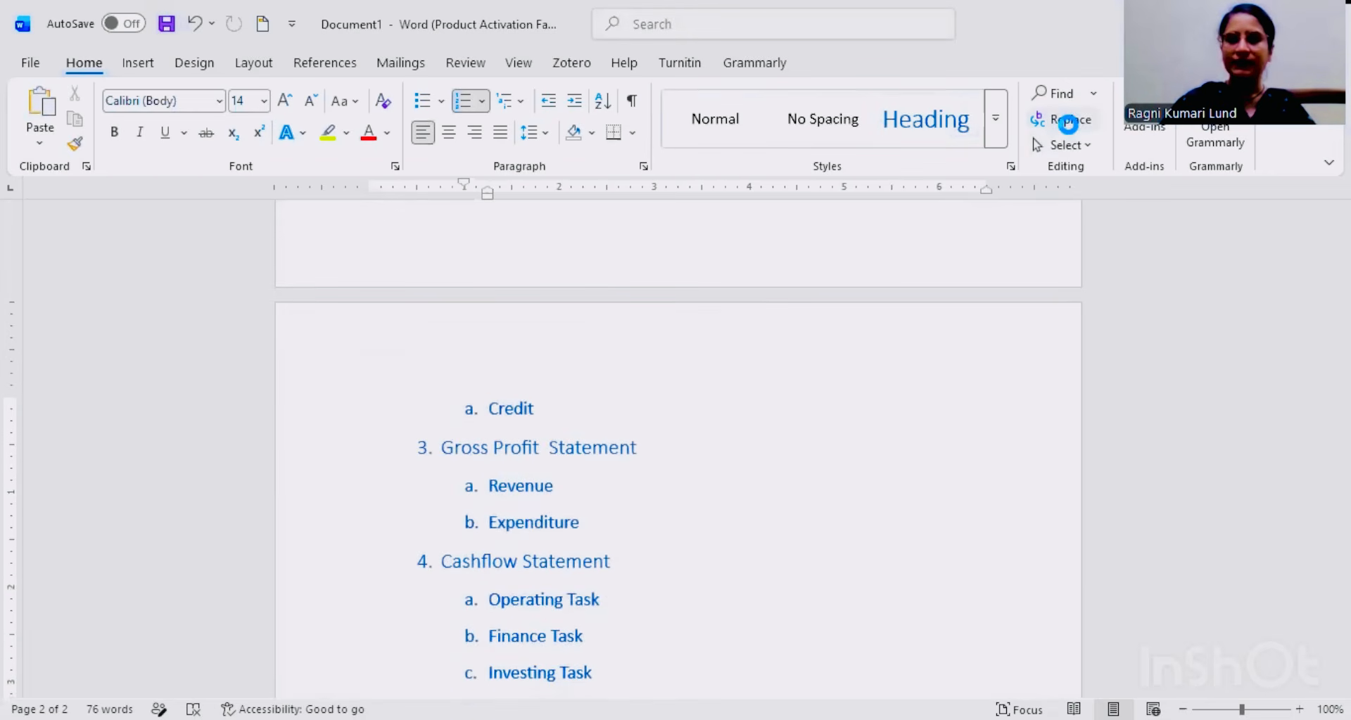
Step: View the available Go To target types from Page through Heading, and close the dialog without jumping anywhere
{"action": "left_click", "coordinate": [1068, 121]}
{"action": "left_click", "coordinate": [550, 211]}
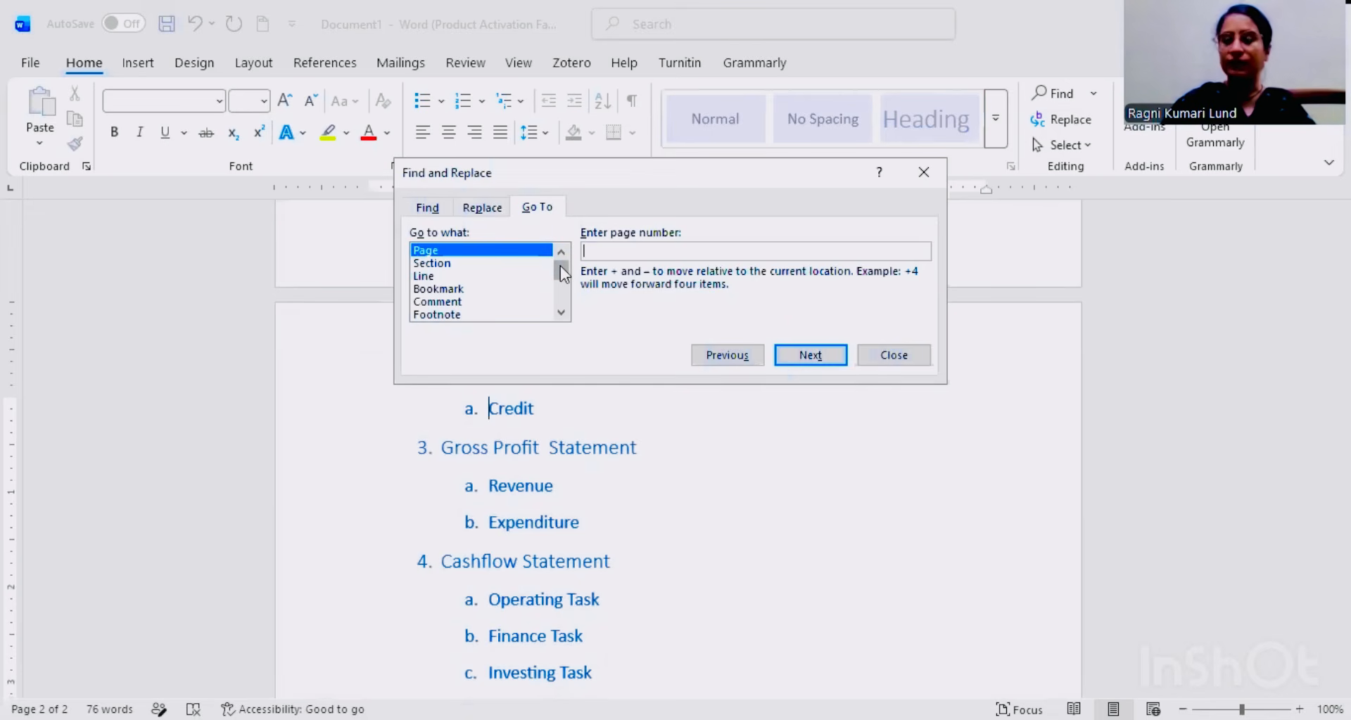
{"action": "left_click_drag", "start_coordinate": [562, 273], "coordinate": [561, 295]}
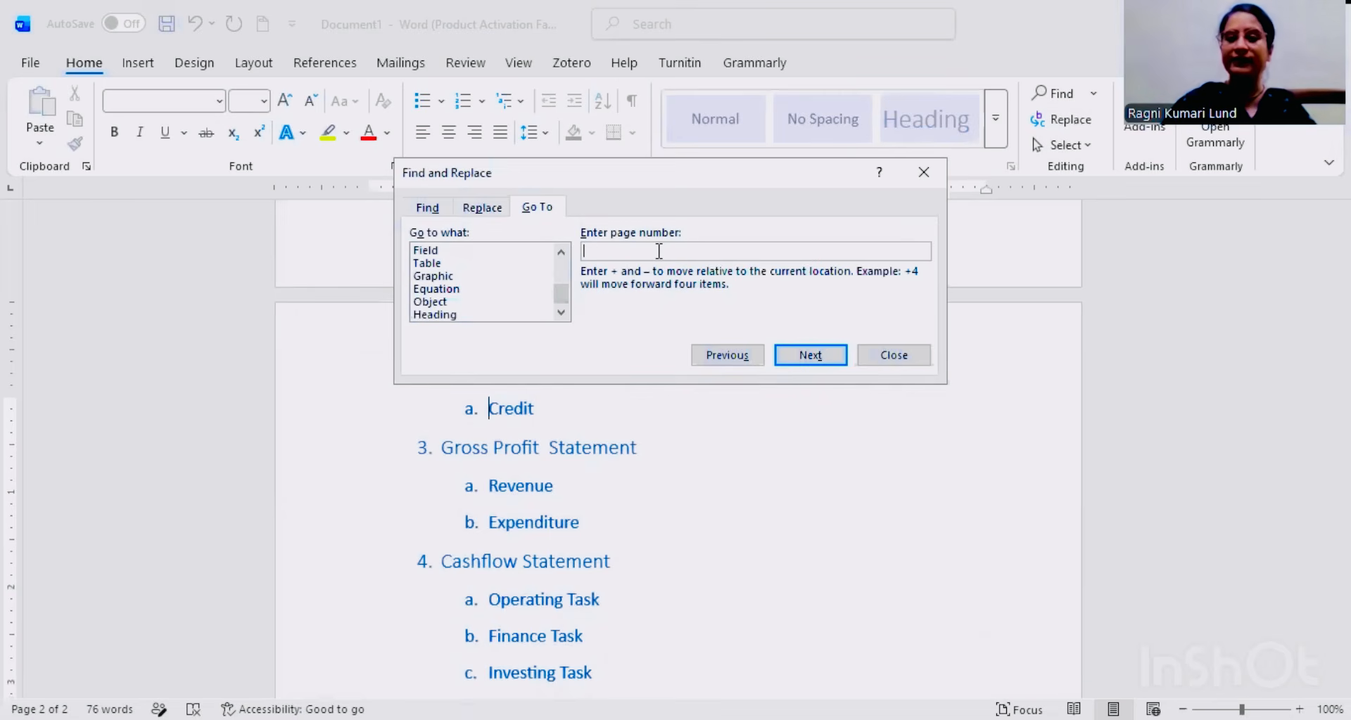
{"action": "type", "text": "kh"}
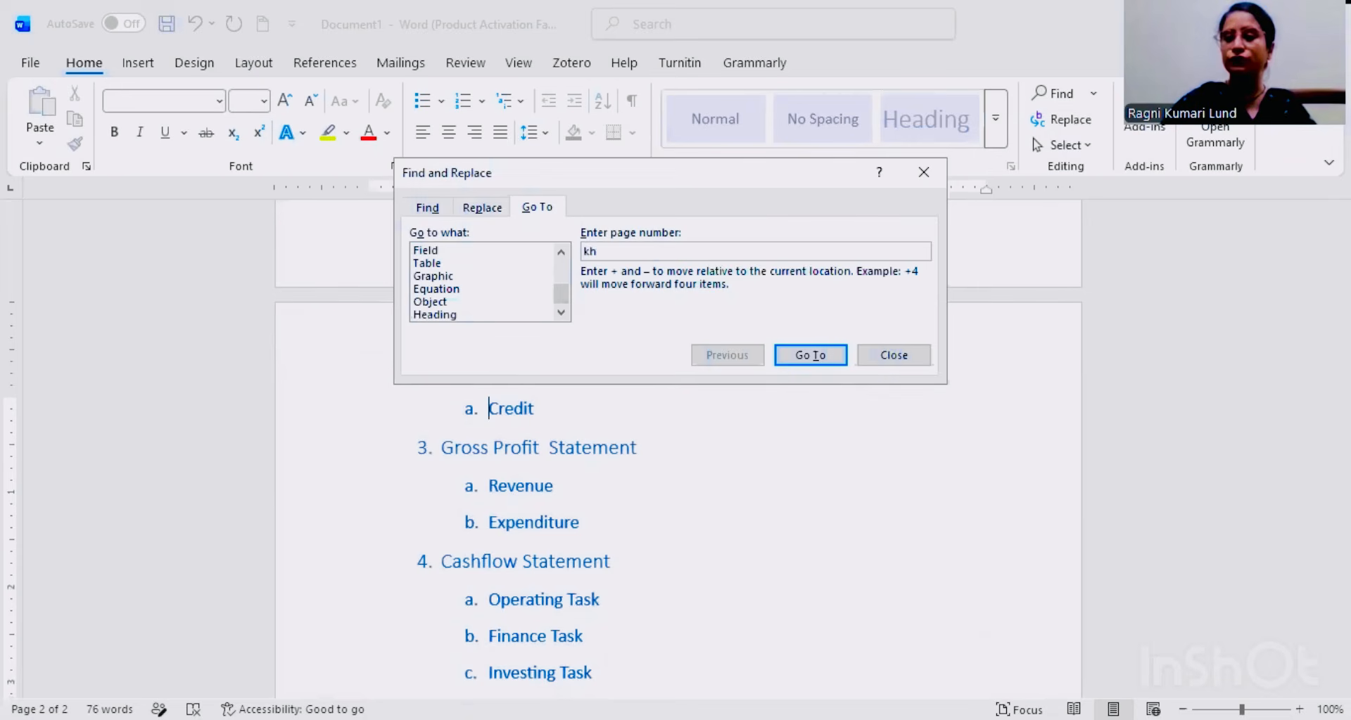
{"action": "key", "text": "BackSpace"}
{"action": "key", "text": "BackSpace"}
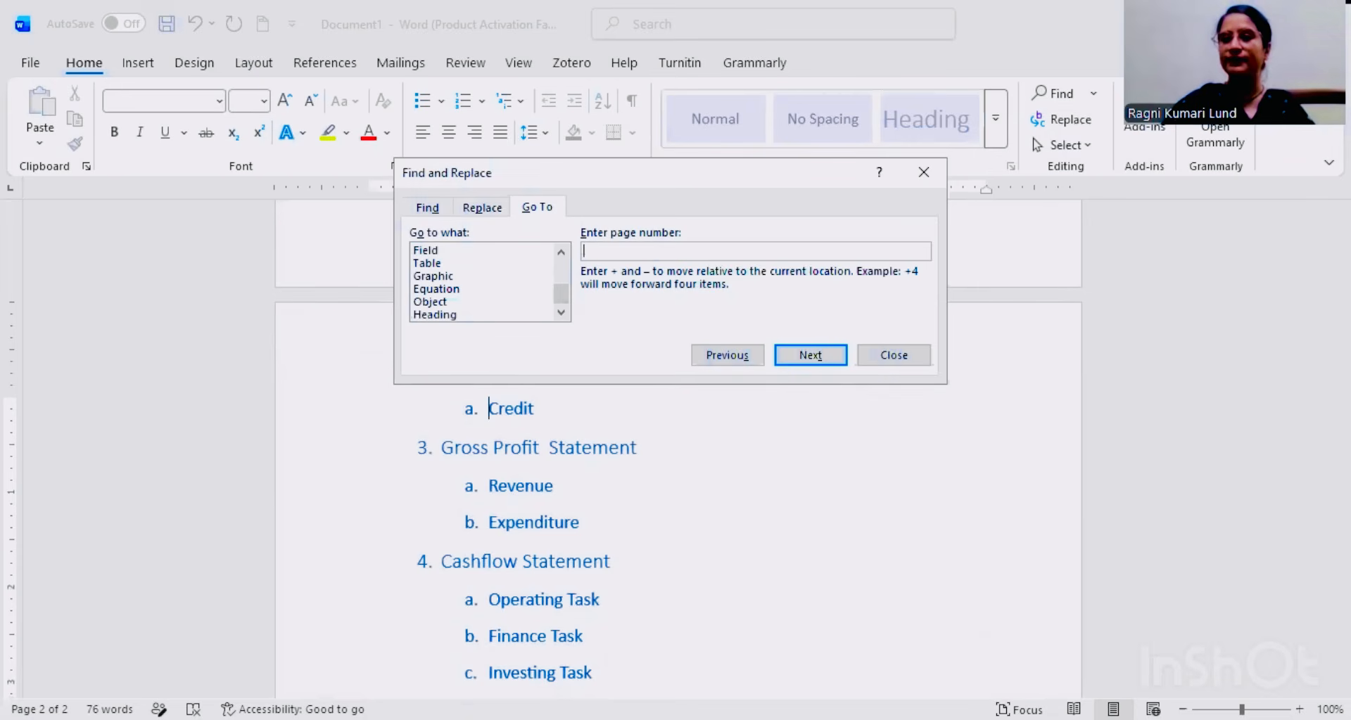
{"action": "left_click", "coordinate": [940, 175]}
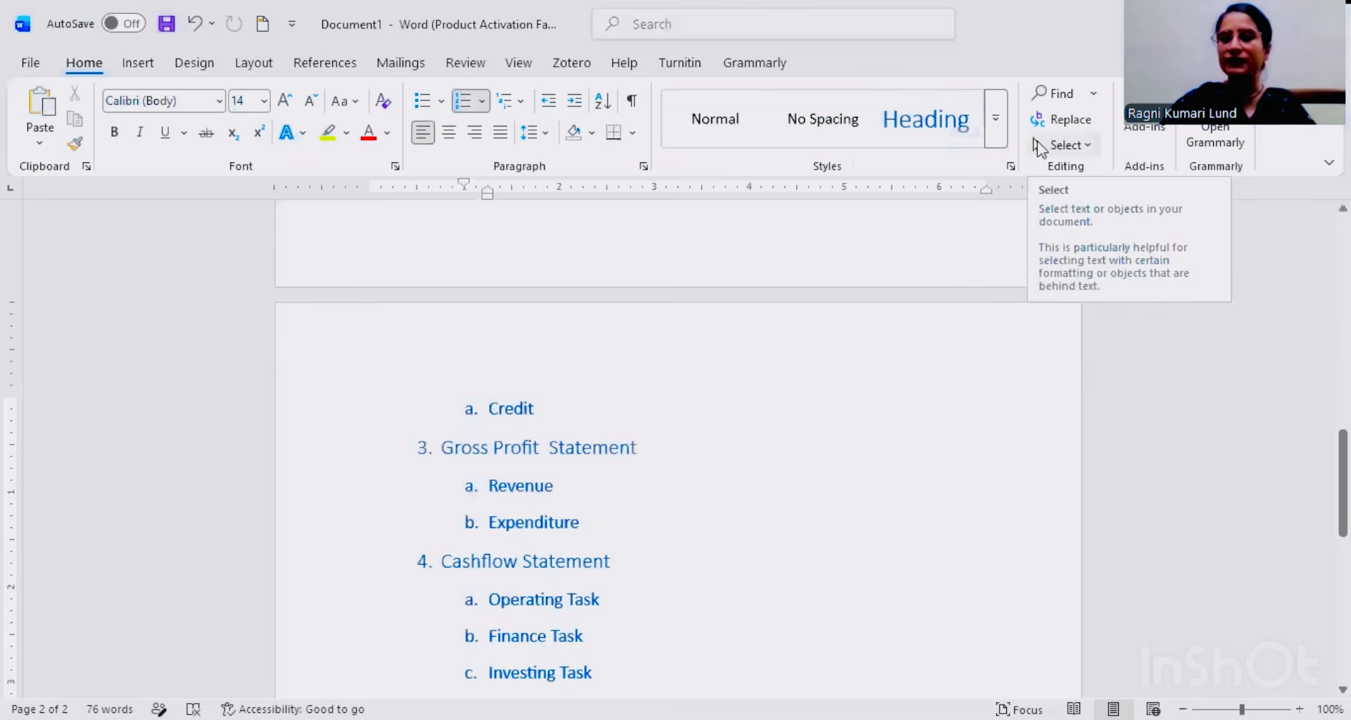
Step: View the installed and popular add-ins, and open the full catalogue of more add-ins
{"action": "left_click", "coordinate": [1143, 161]}
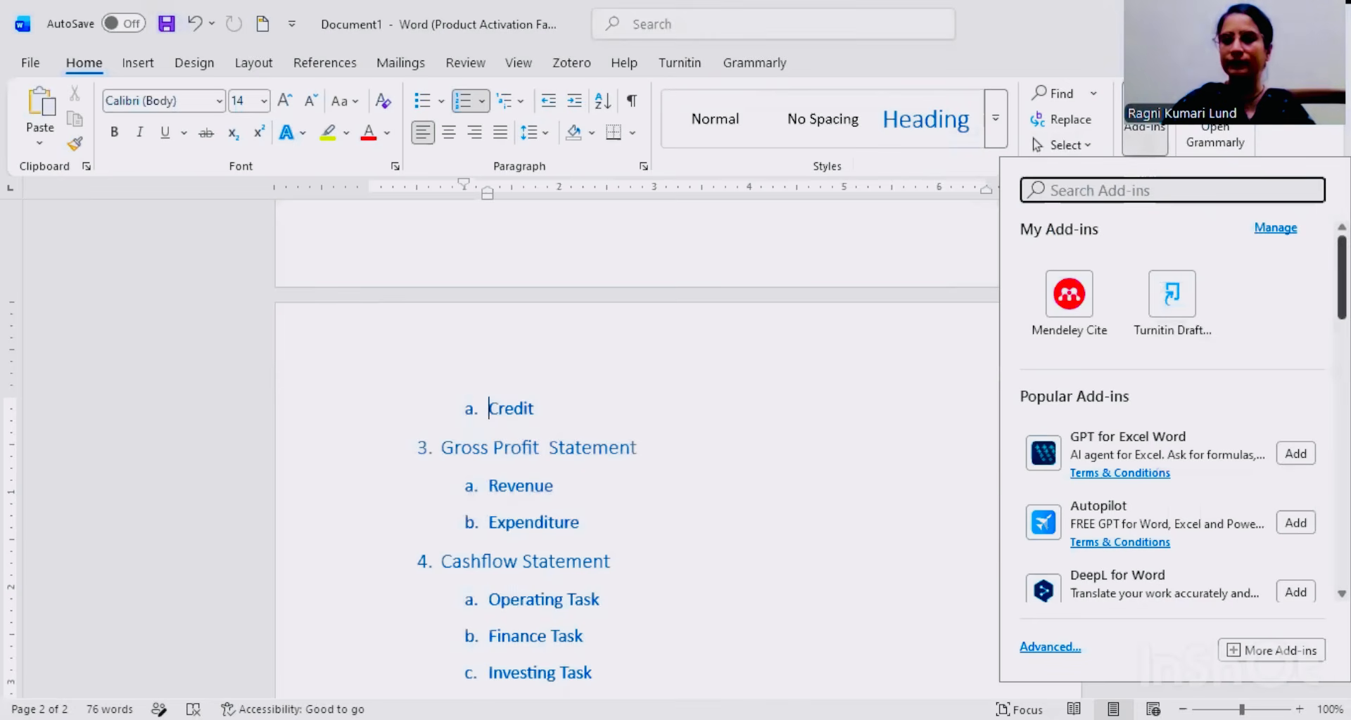
{"action": "scroll", "coordinate": [1275, 438], "scroll_direction": "down", "scroll_amount": 5}
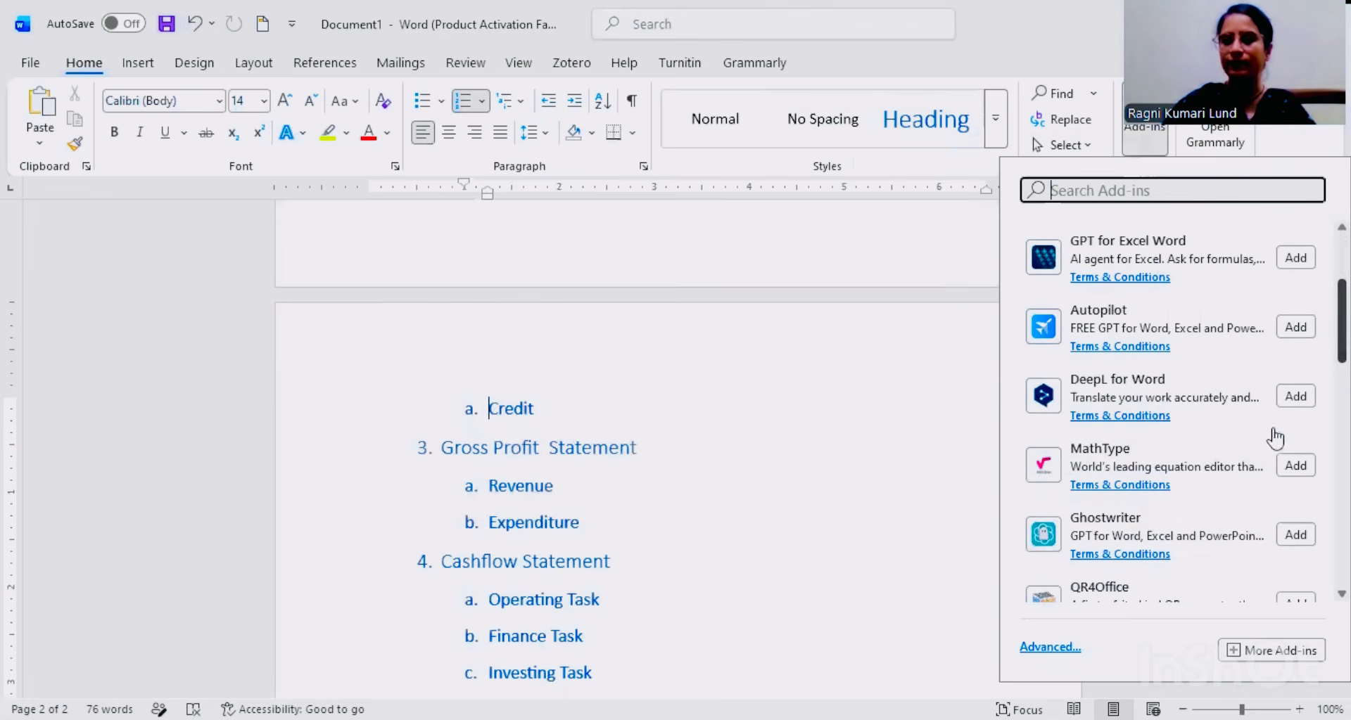
{"action": "left_click", "coordinate": [1242, 652]}
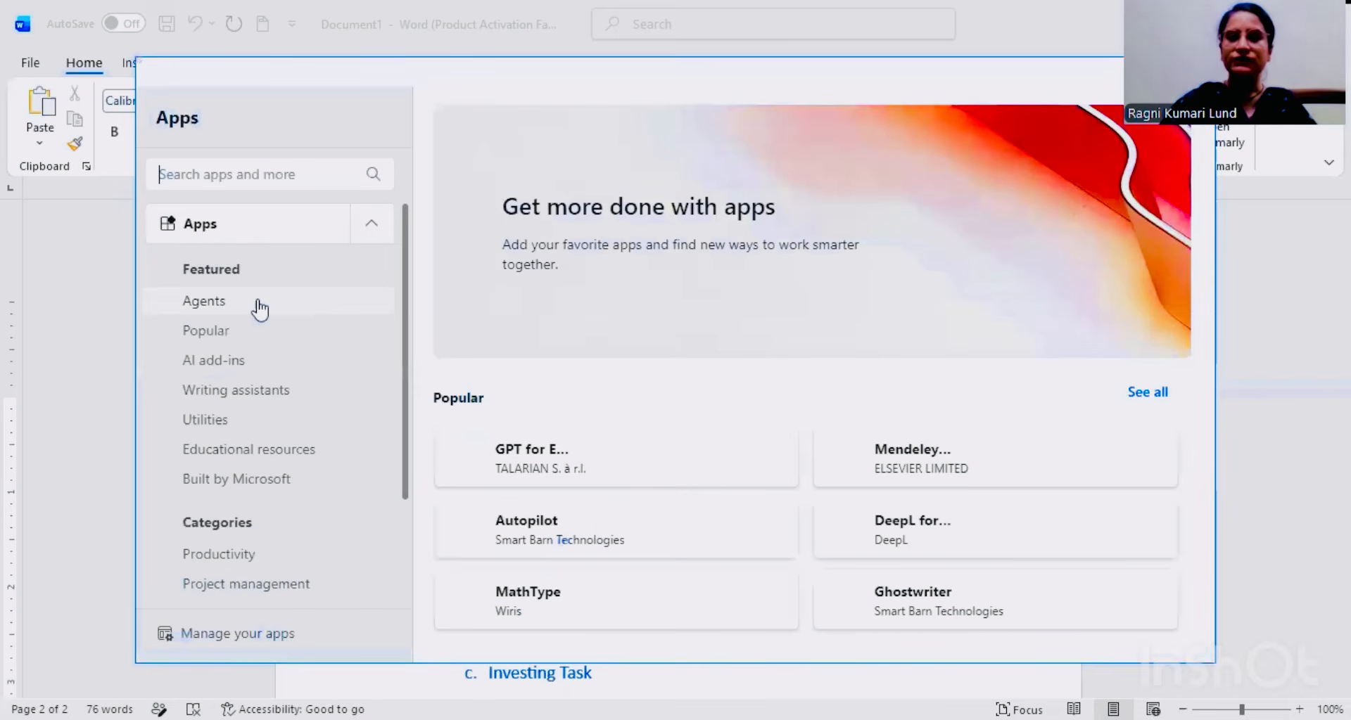
Step: Browse the add-ins offered under the Popular, Writing assistants and Educational resources categories
{"action": "left_click", "coordinate": [258, 334]}
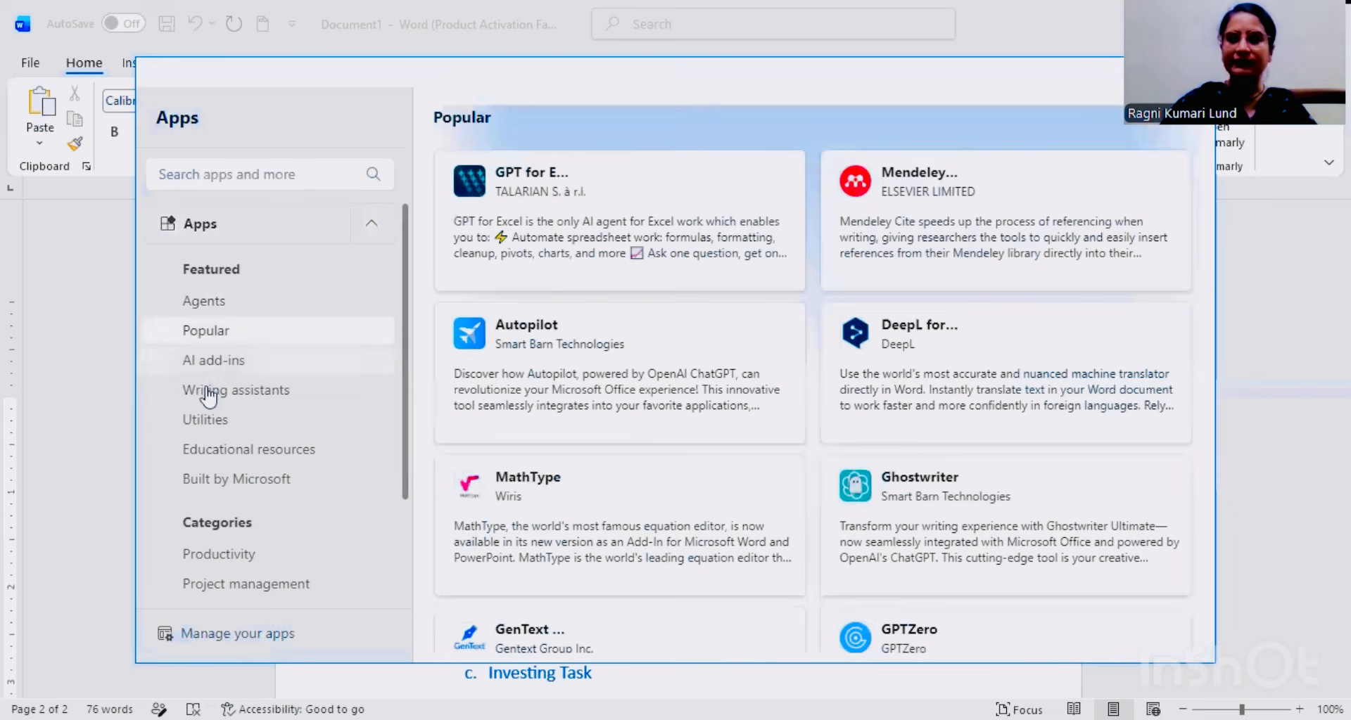
{"action": "left_click", "coordinate": [235, 398]}
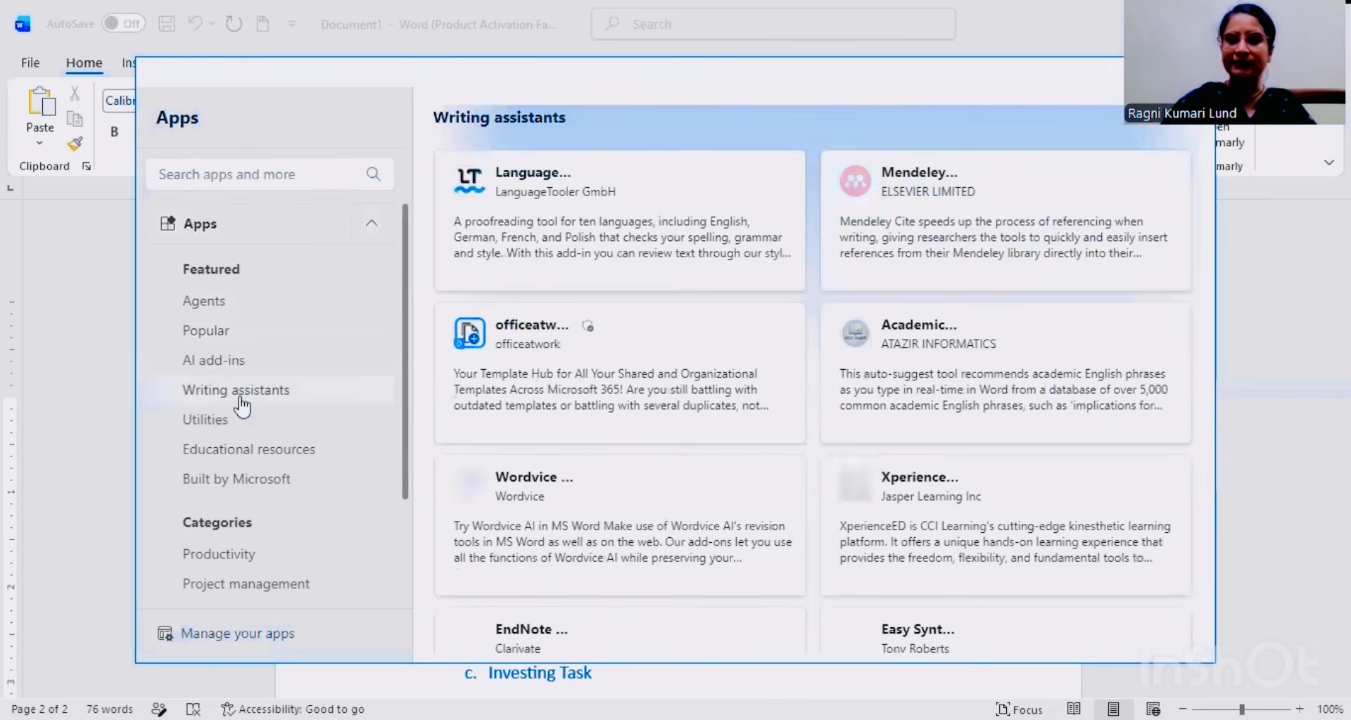
{"action": "left_click", "coordinate": [236, 461]}
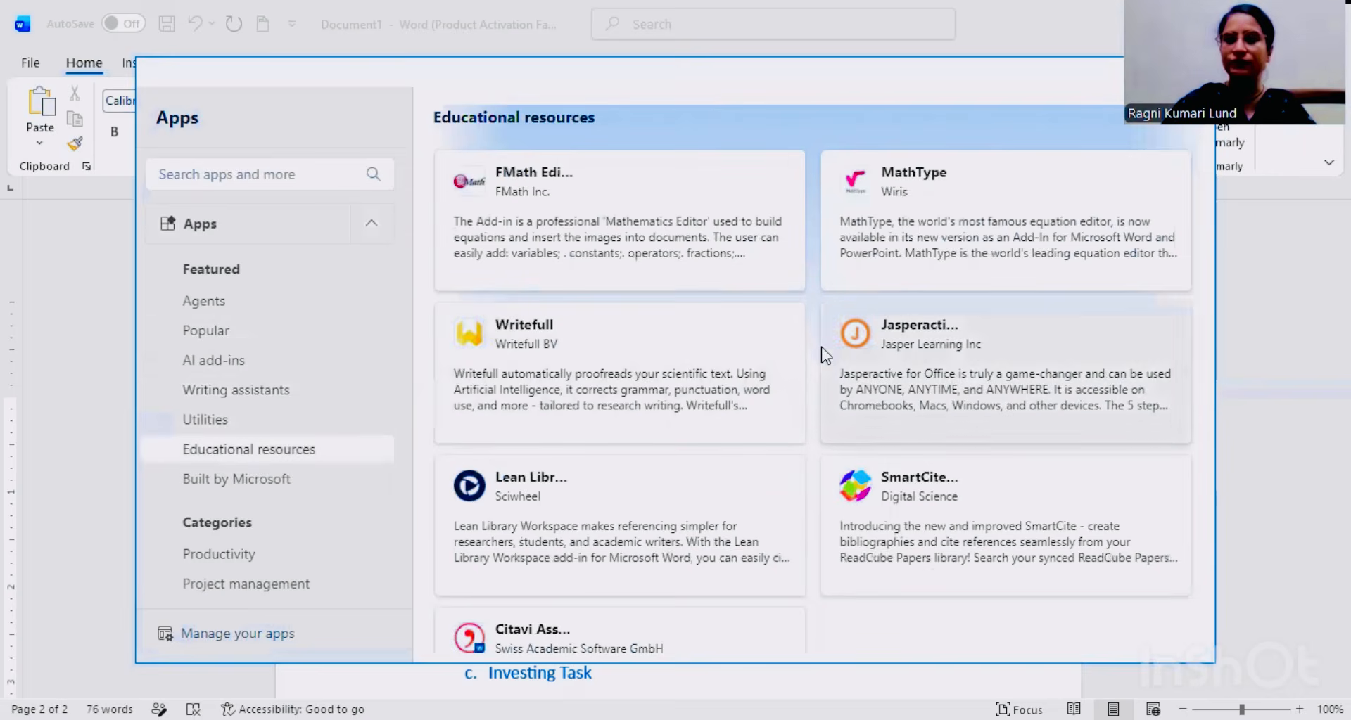
{"action": "scroll", "coordinate": [823, 355], "scroll_direction": "down", "scroll_amount": 2}
{"action": "scroll", "coordinate": [824, 355], "scroll_direction": "up", "scroll_amount": 2}
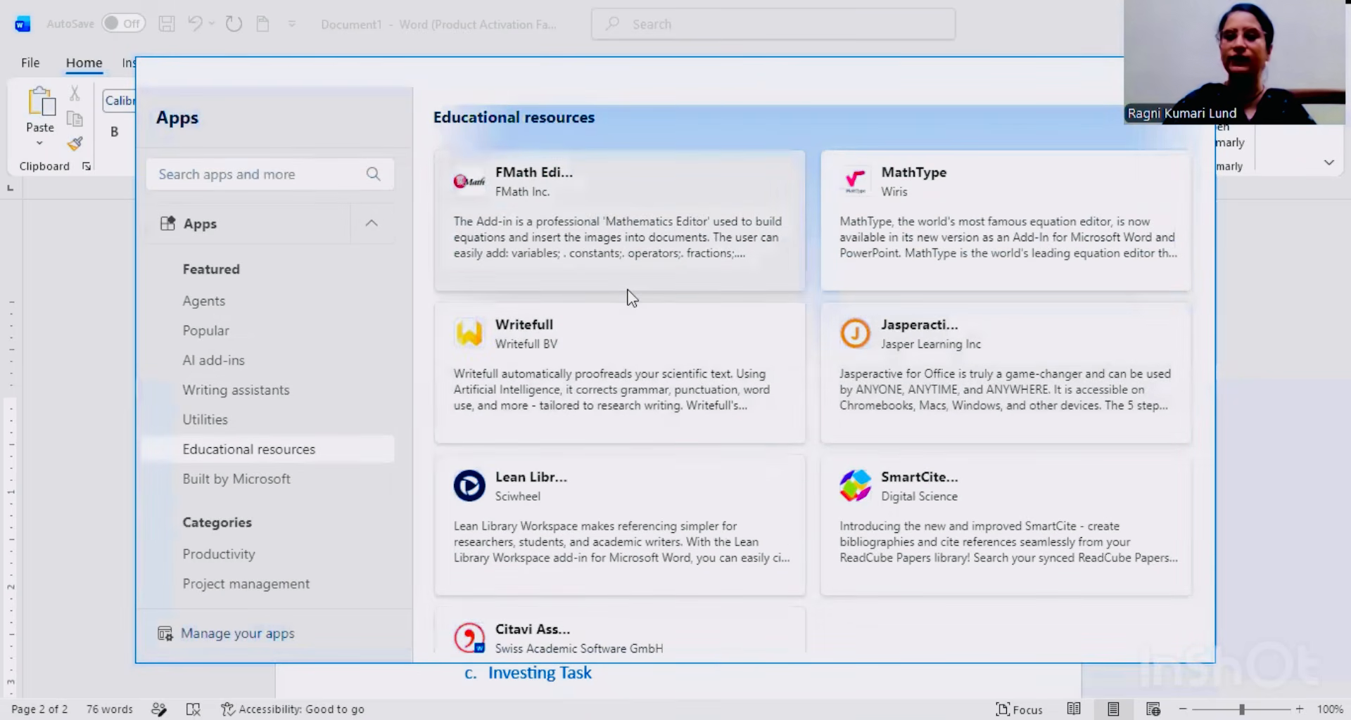
{"action": "scroll", "coordinate": [639, 390], "scroll_direction": "down", "scroll_amount": 1}
{"action": "scroll", "coordinate": [639, 391], "scroll_direction": "down", "scroll_amount": 1}
{"action": "scroll", "coordinate": [639, 391], "scroll_direction": "up", "scroll_amount": 2}
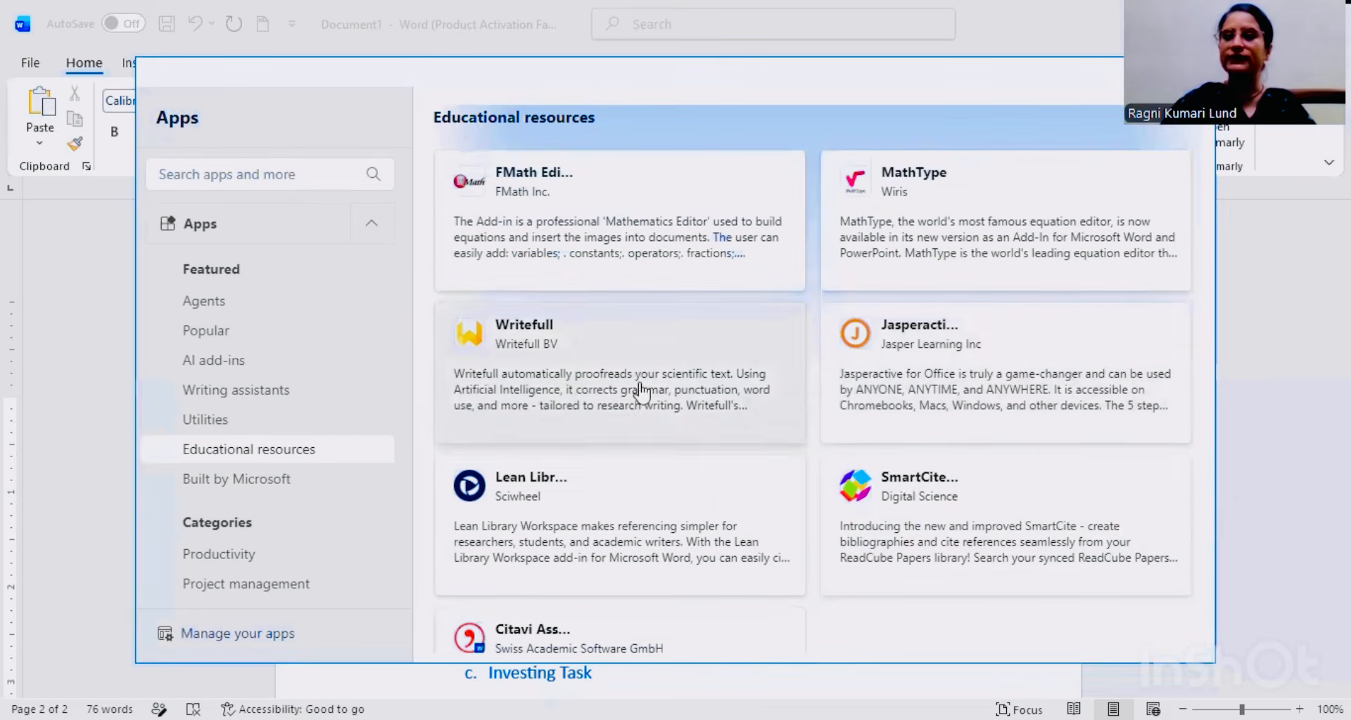